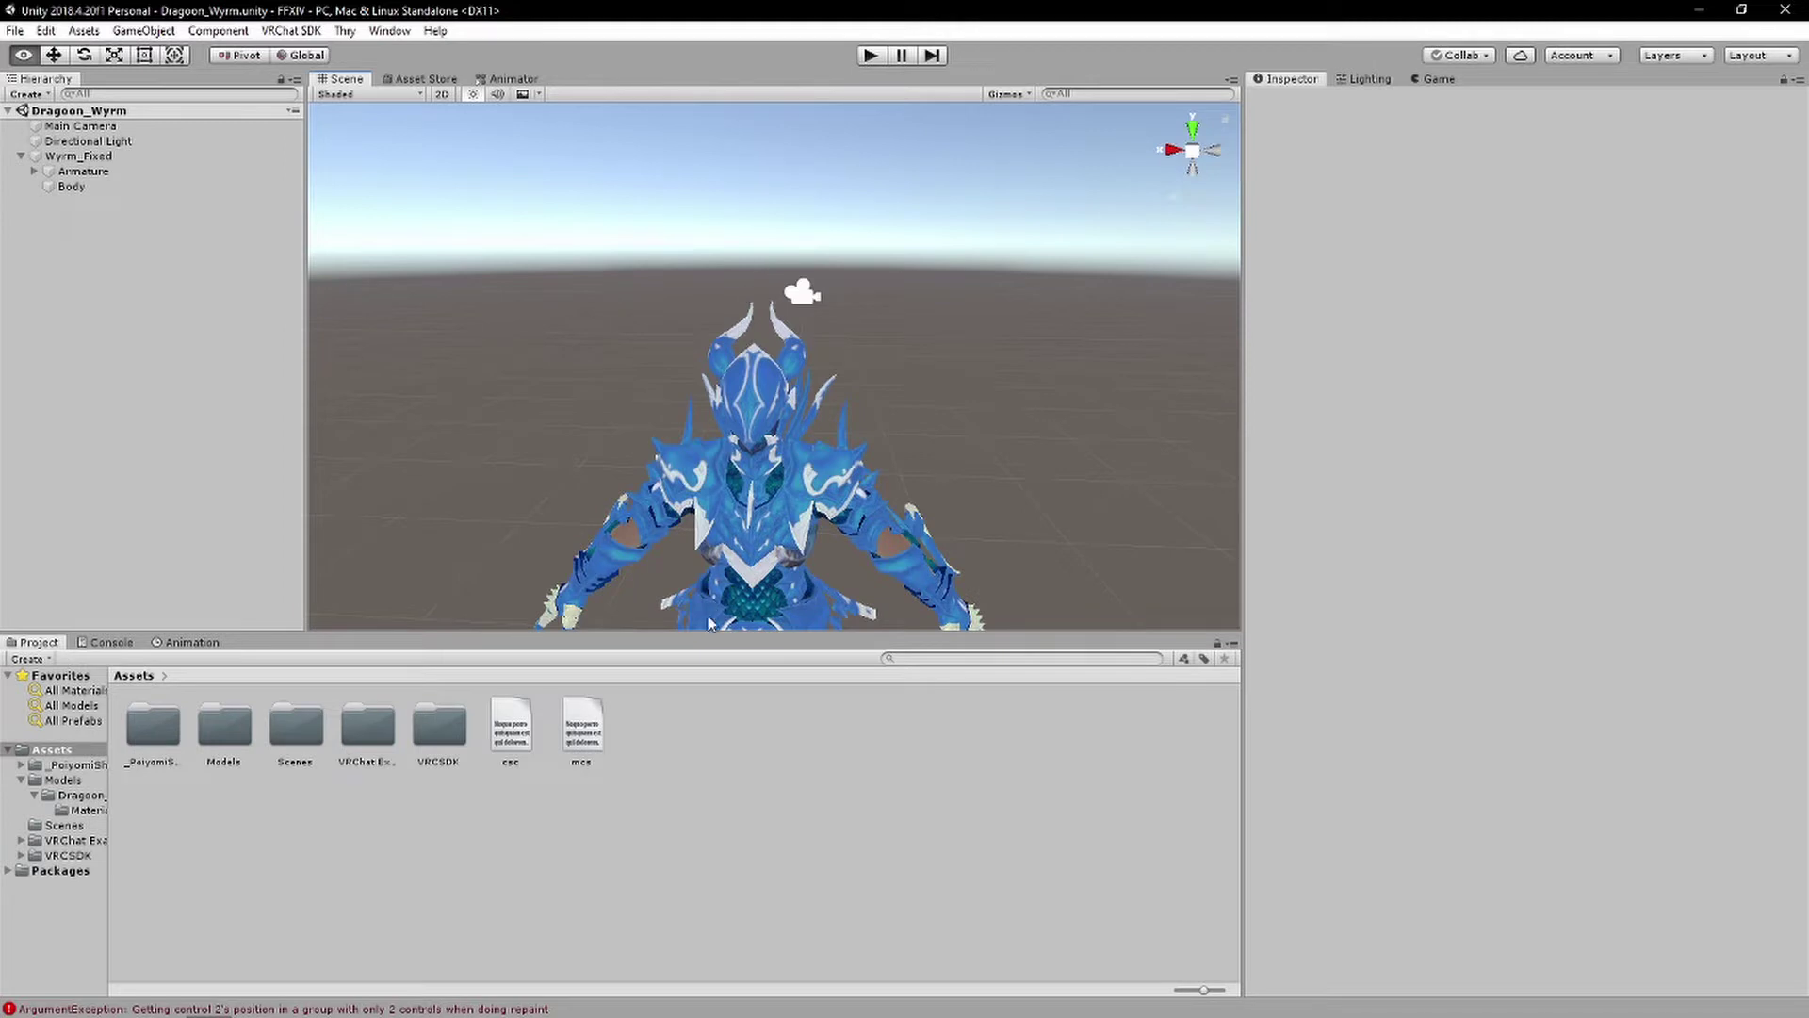
Keep Humanoid as the Wyrm_Fixed model's rig Animation Type, then return to the Assets root
double_click(229, 725)
double_click(160, 733)
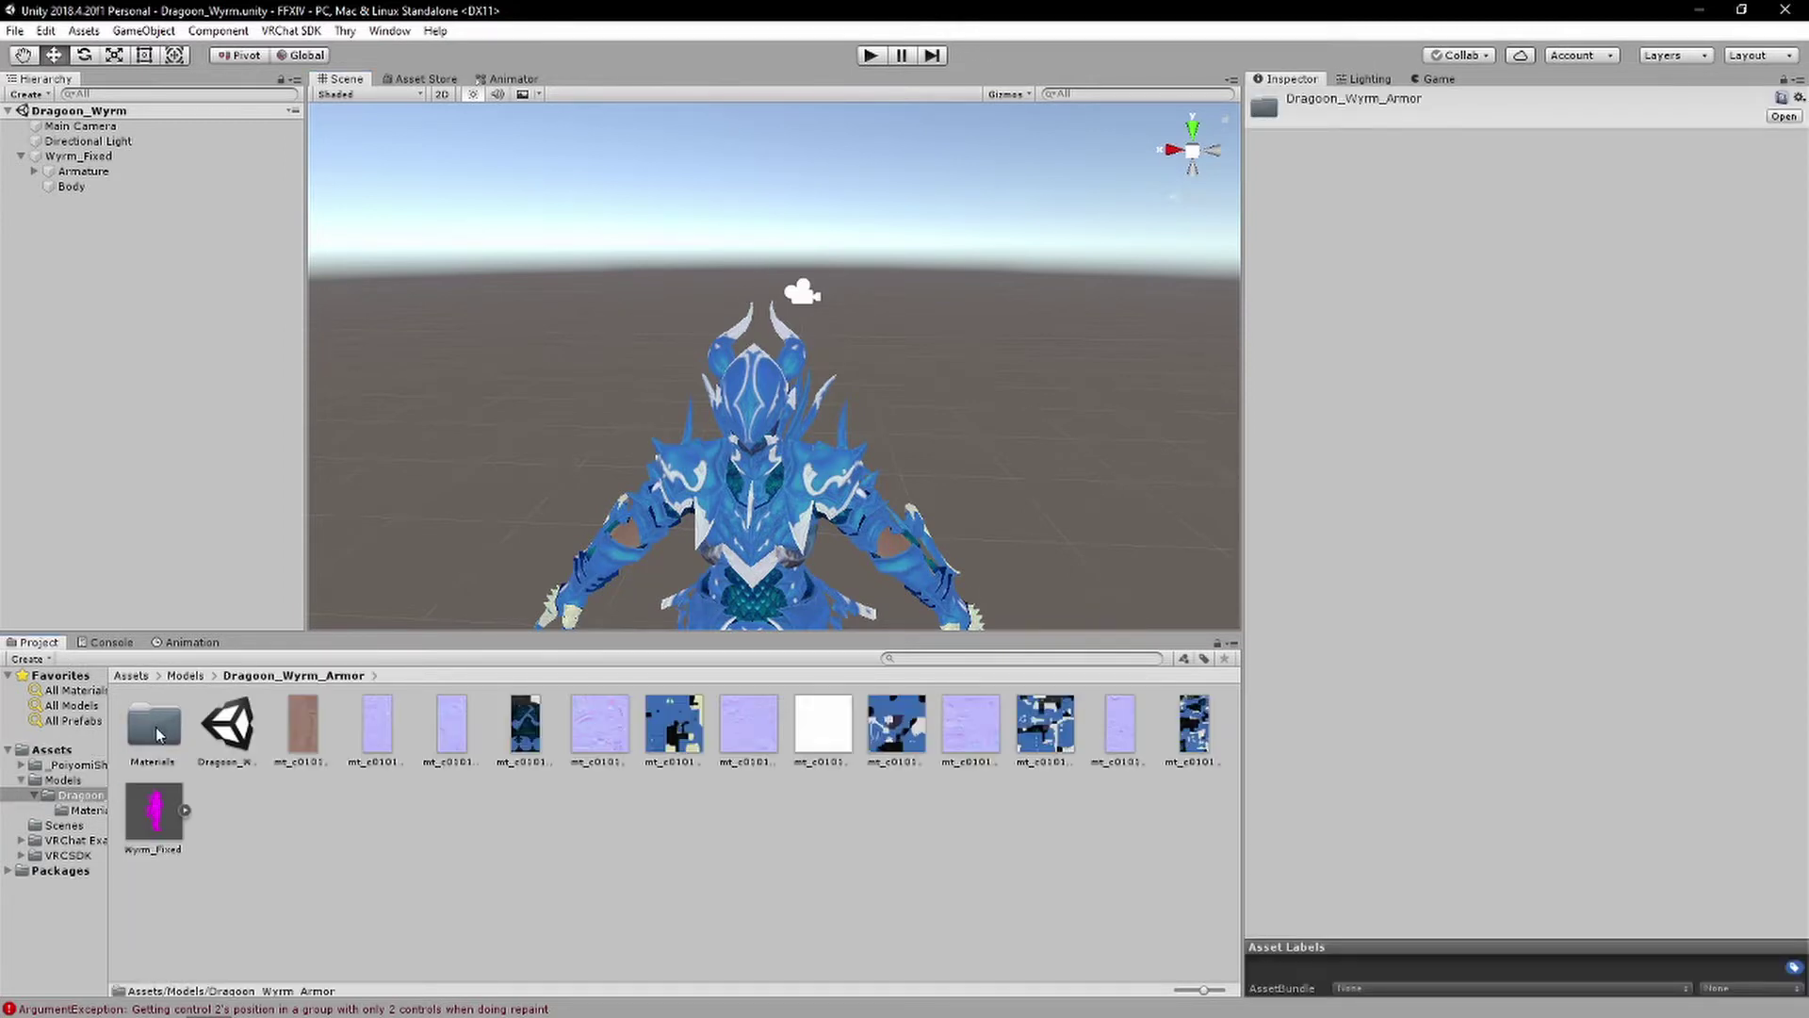
left_click(182, 825)
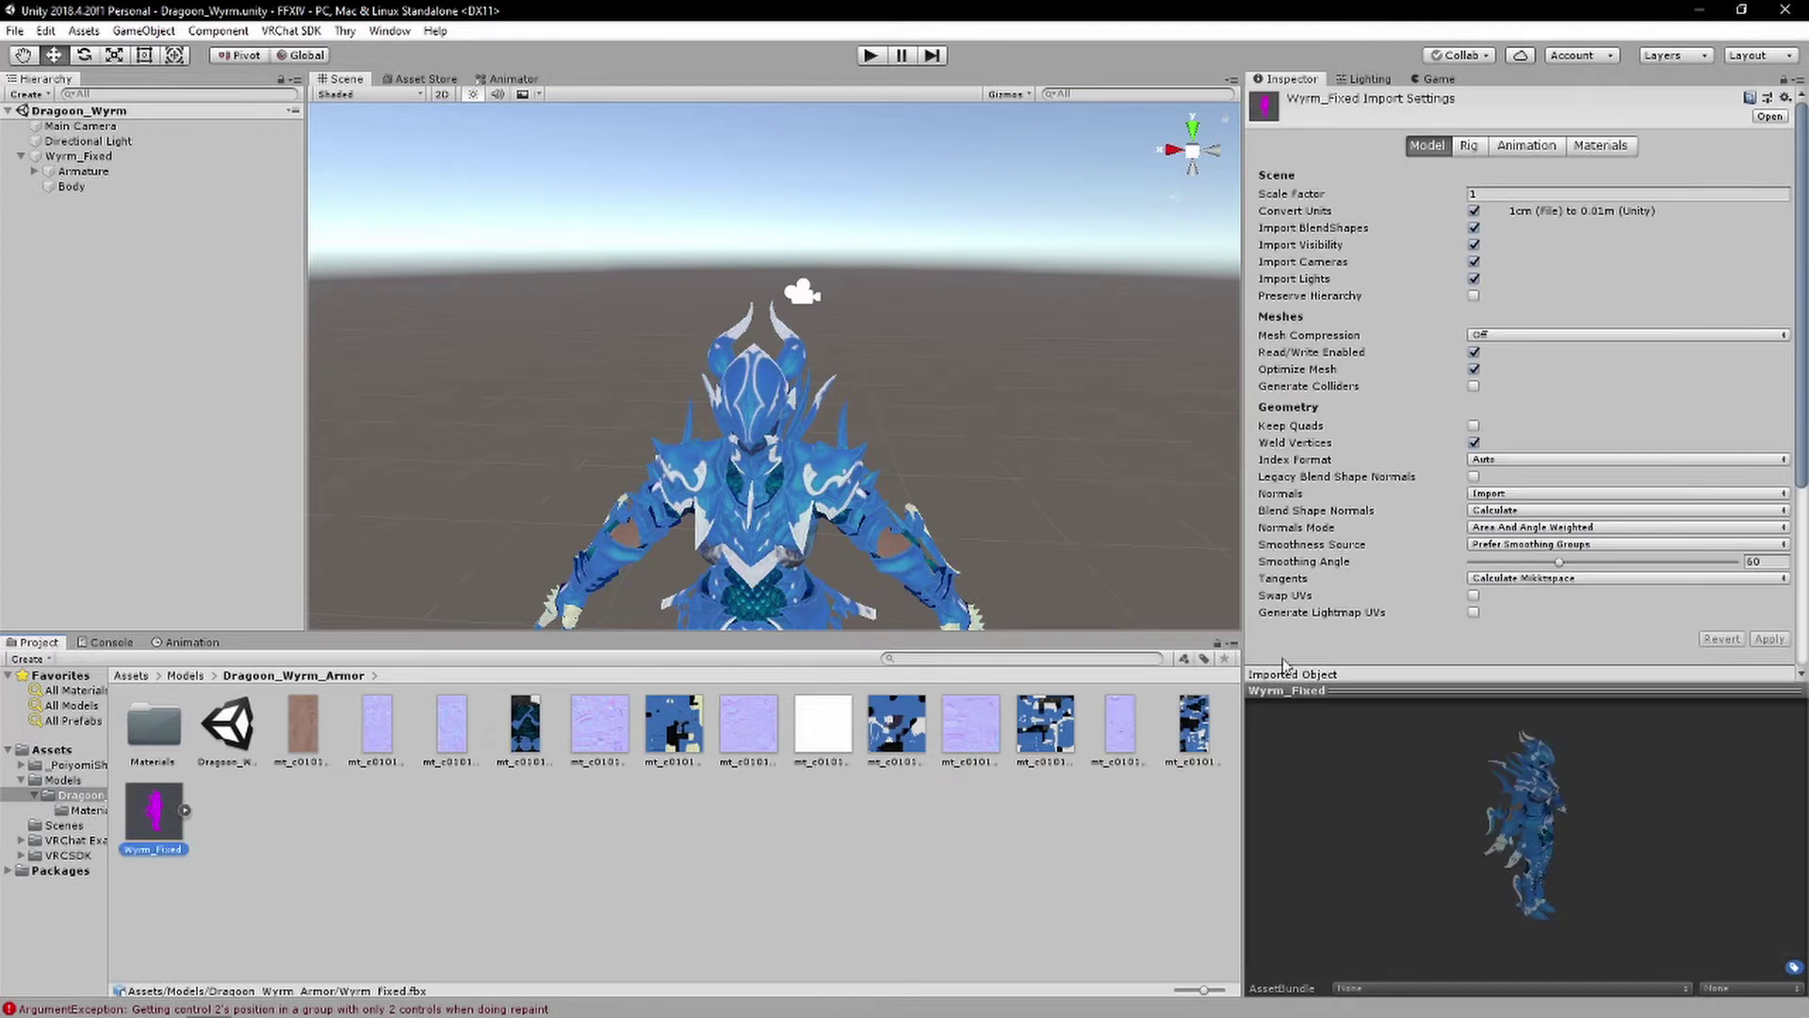
left_click(1474, 146)
left_click(1515, 175)
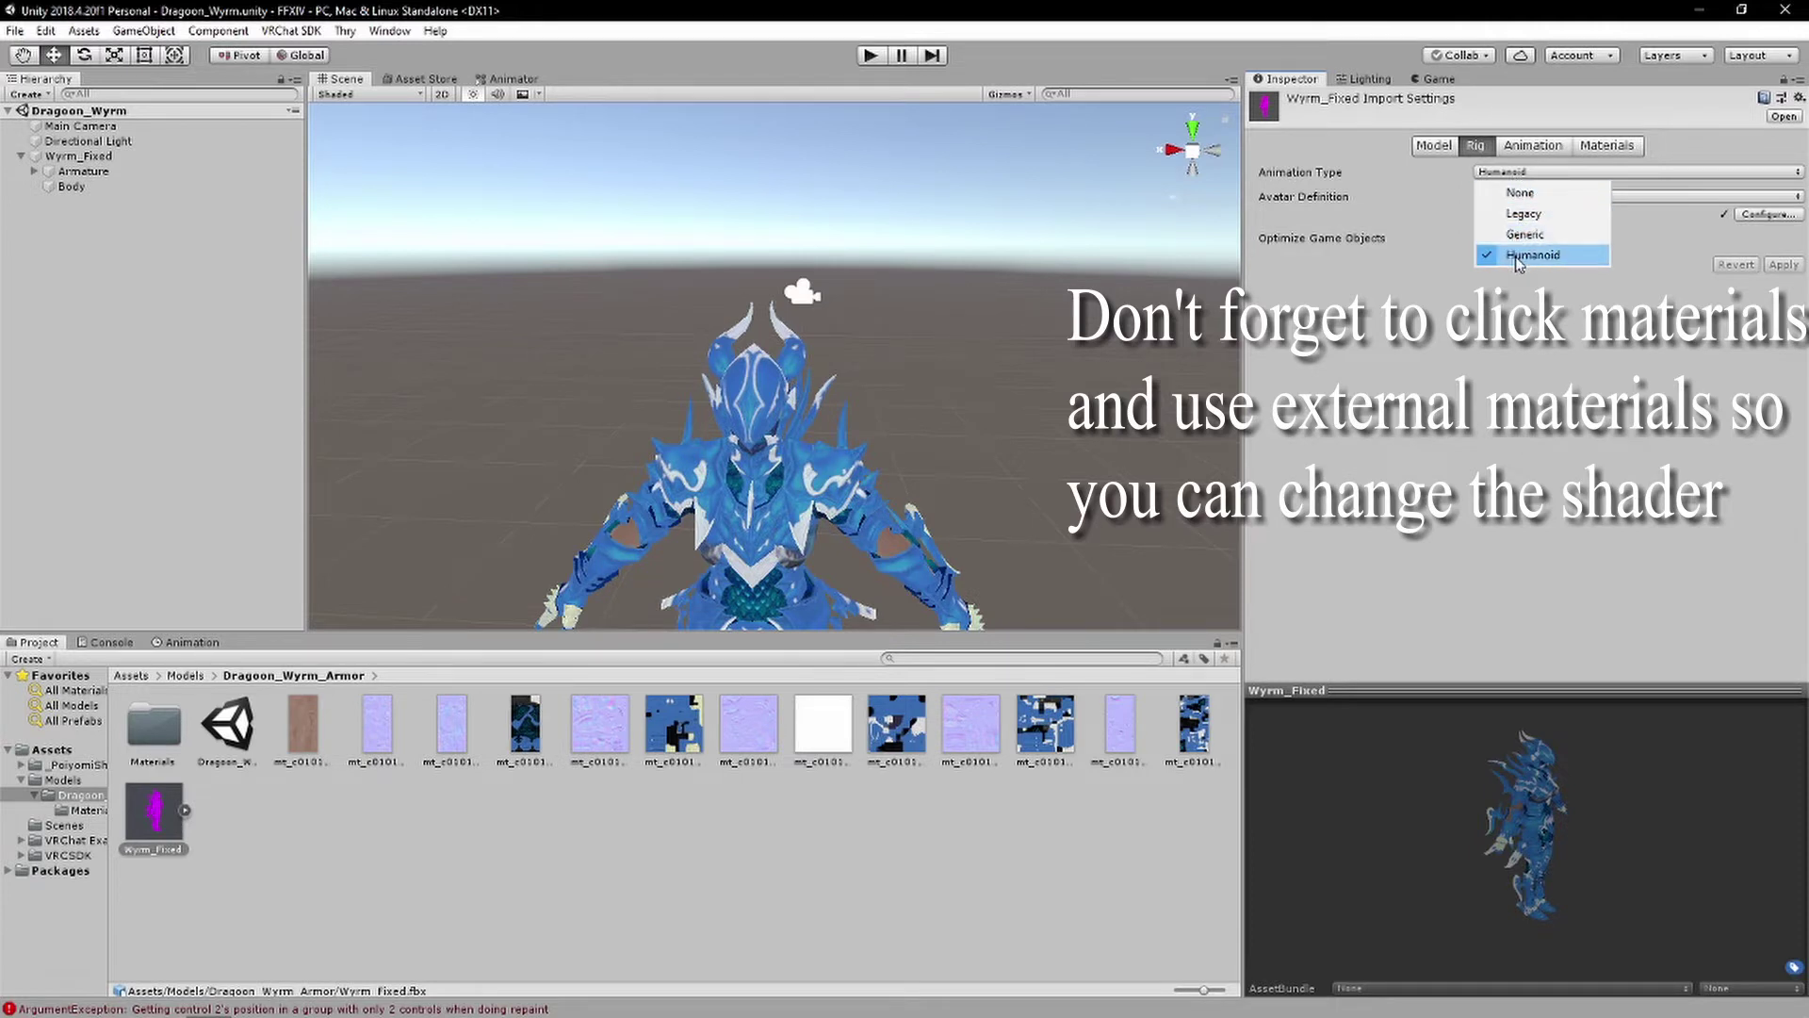
left_click(1599, 520)
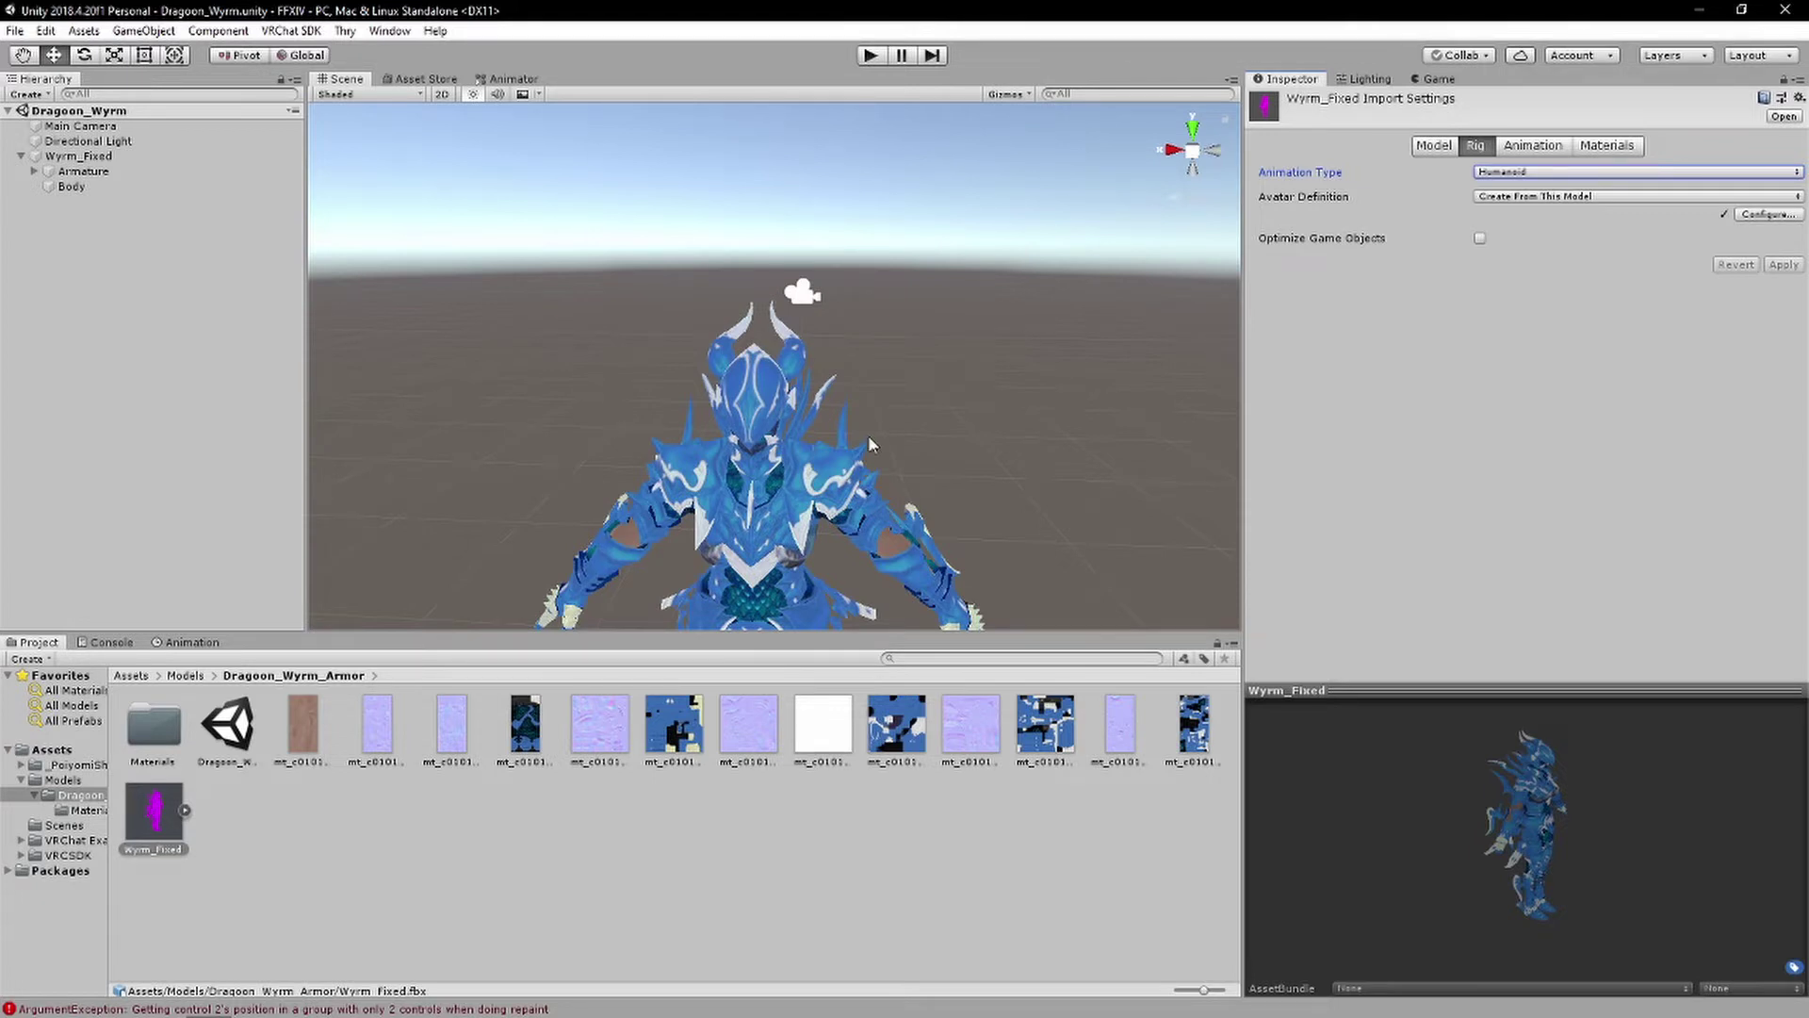
left_click(132, 680)
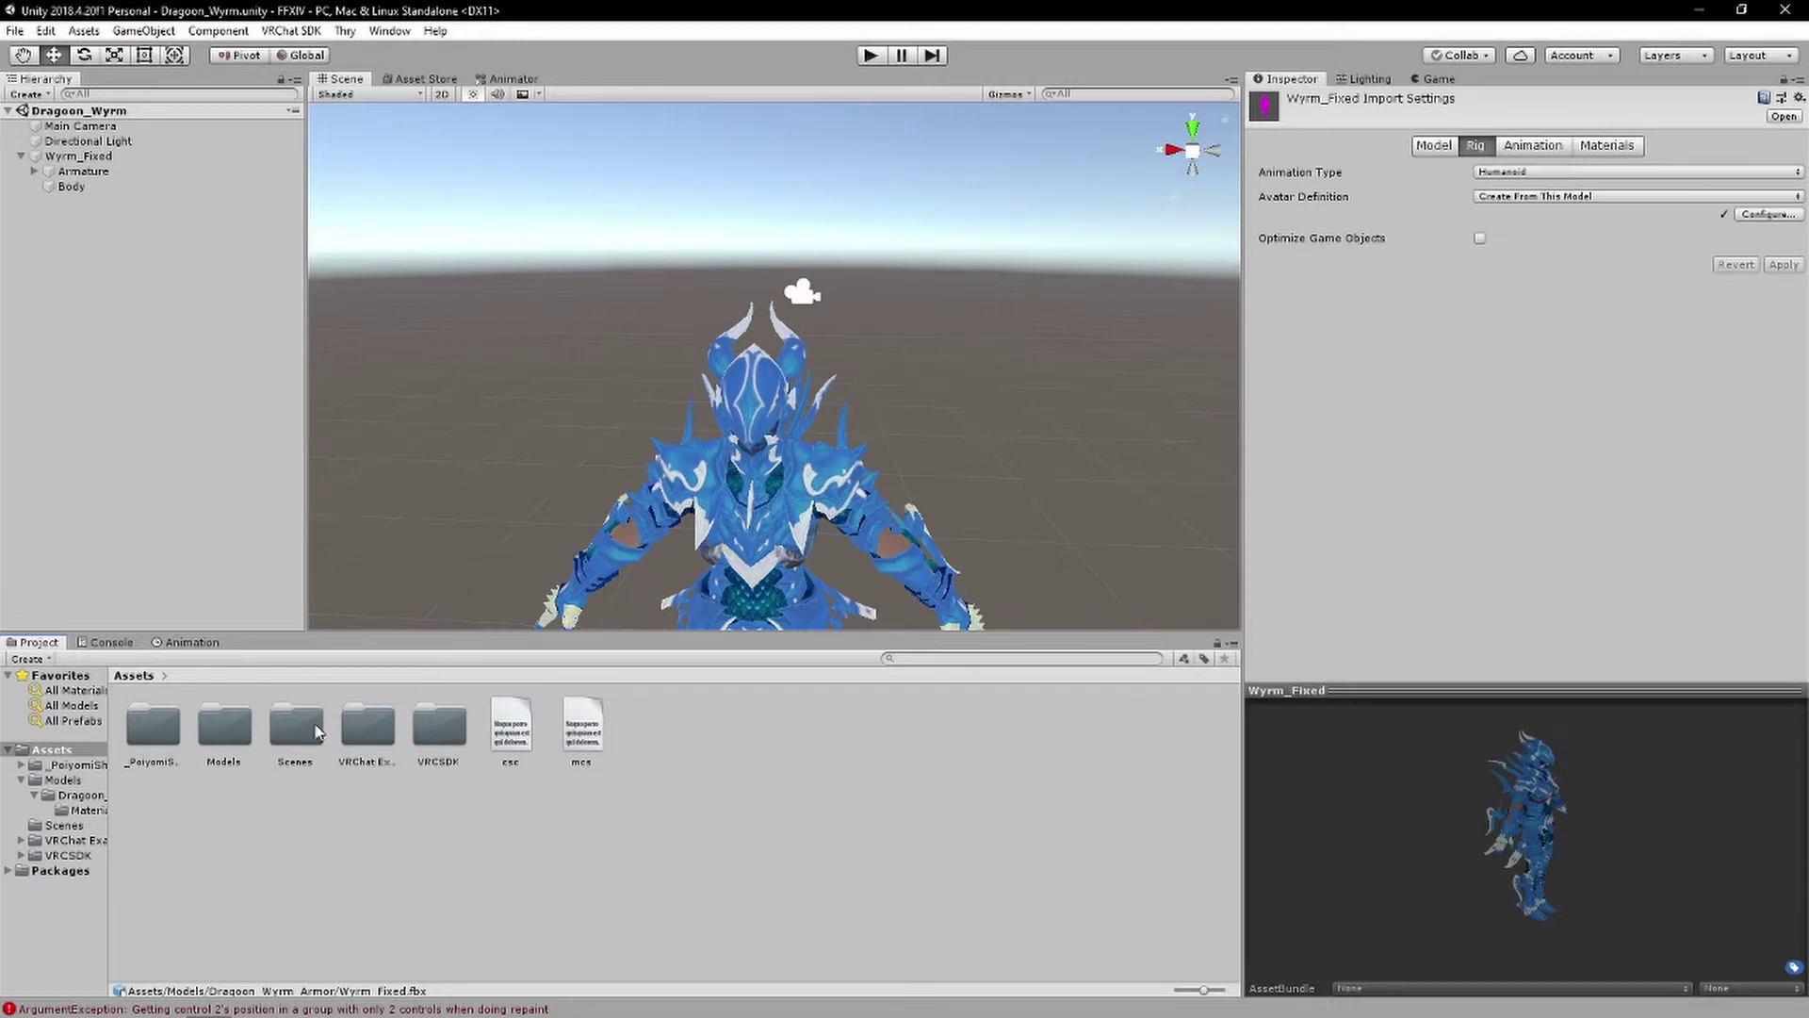
Open the Dragoon_Wyrm_Armor Materials folder and inspect the sixth material's shader settings
double_click(223, 744)
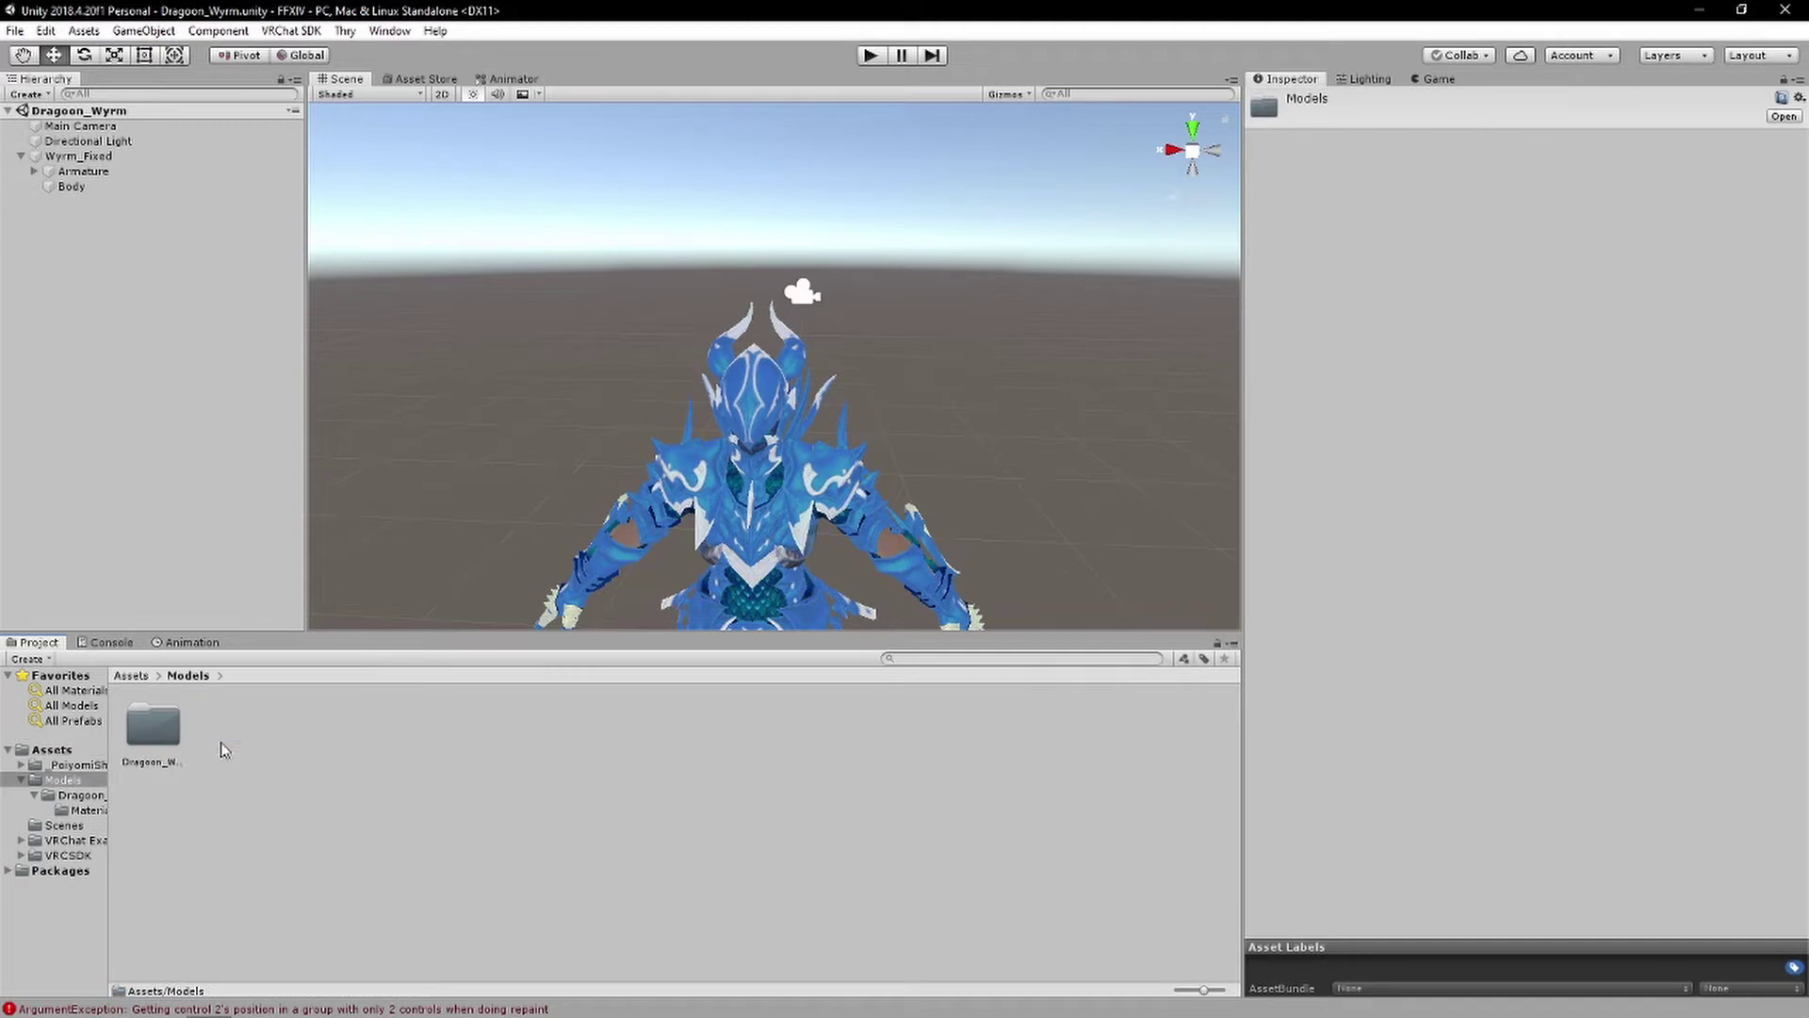
double_click(164, 737)
double_click(165, 736)
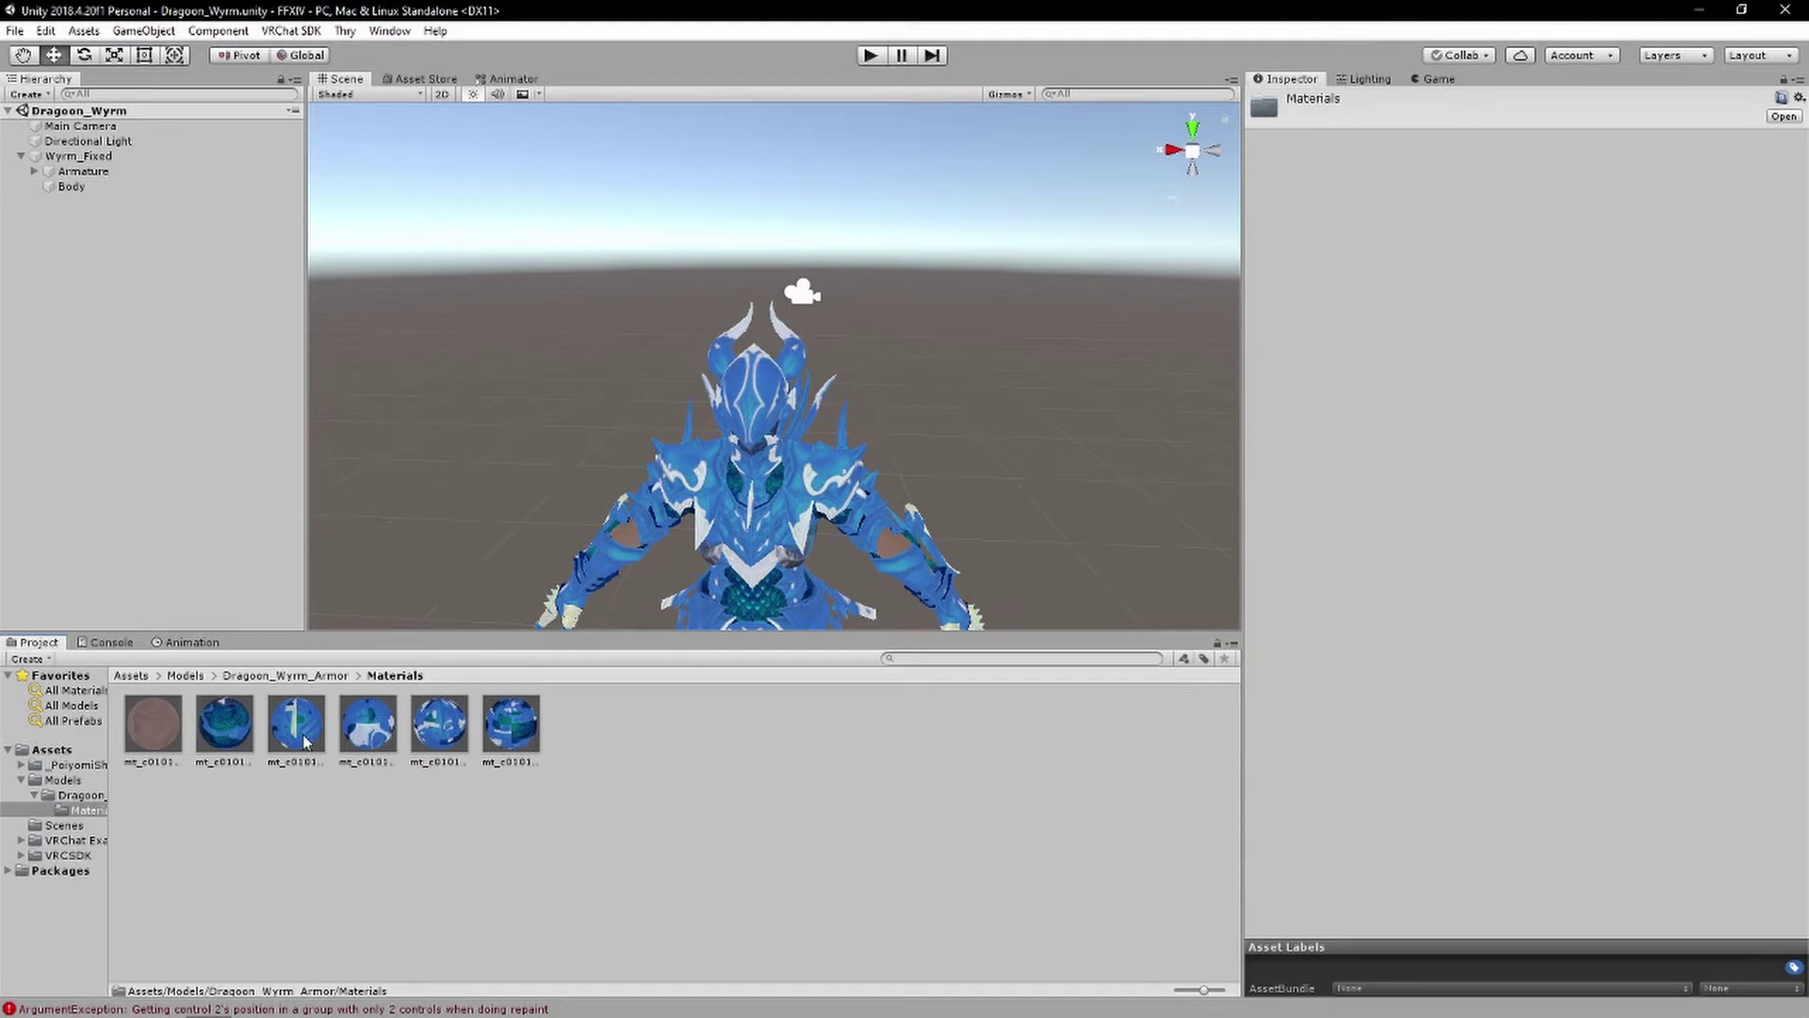
left_click(510, 726)
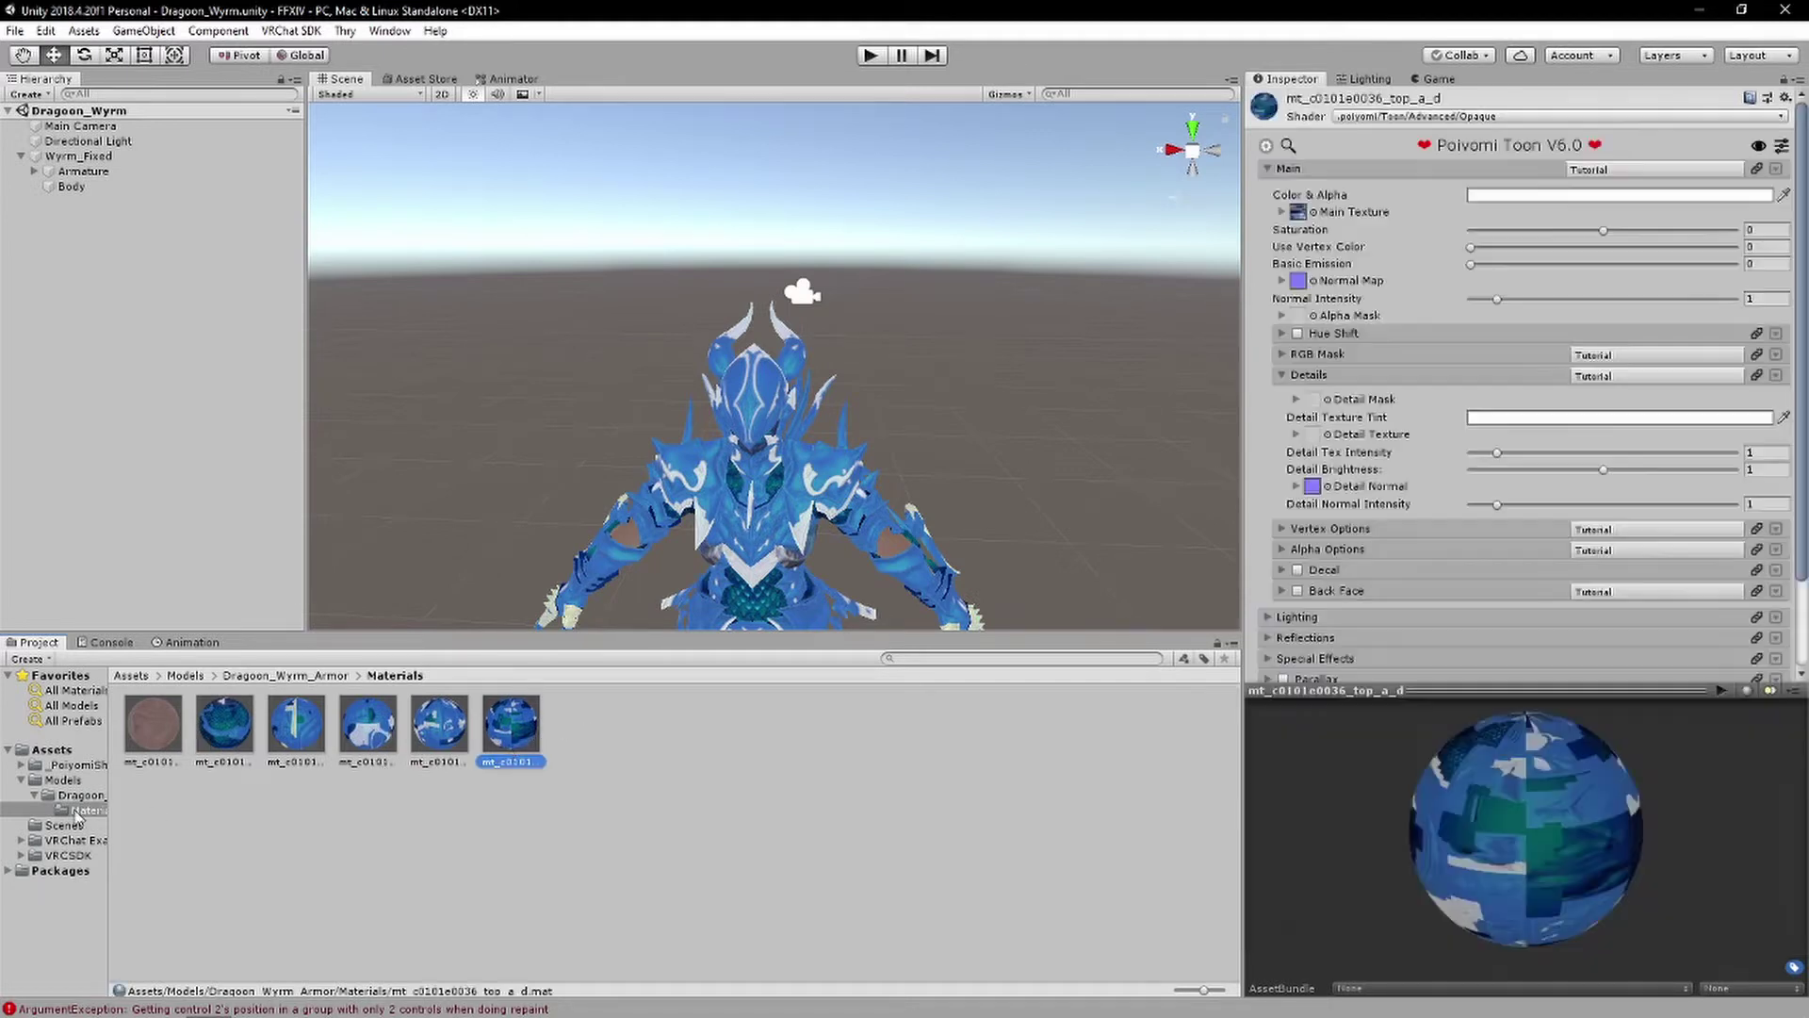
left_click(1293, 169)
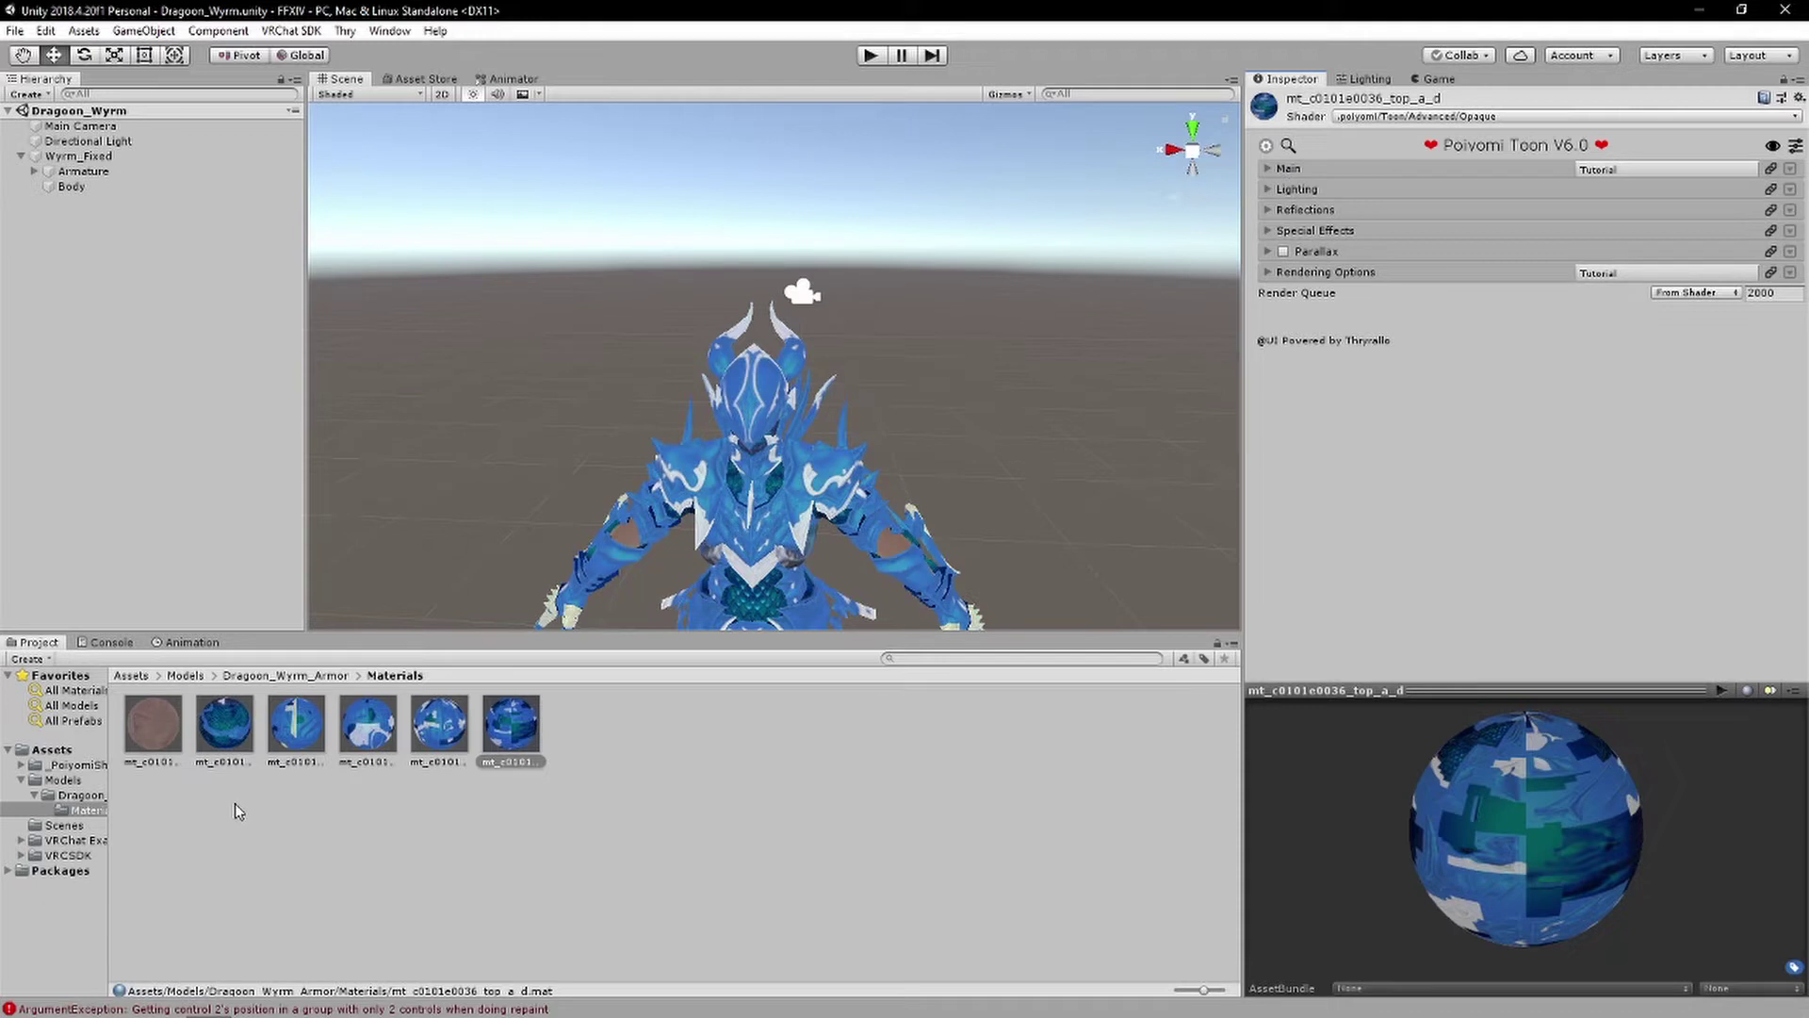
Select all six armor materials and apply the VRChat/Mobile/Standard Lite shader
left_click(154, 739, "shift")
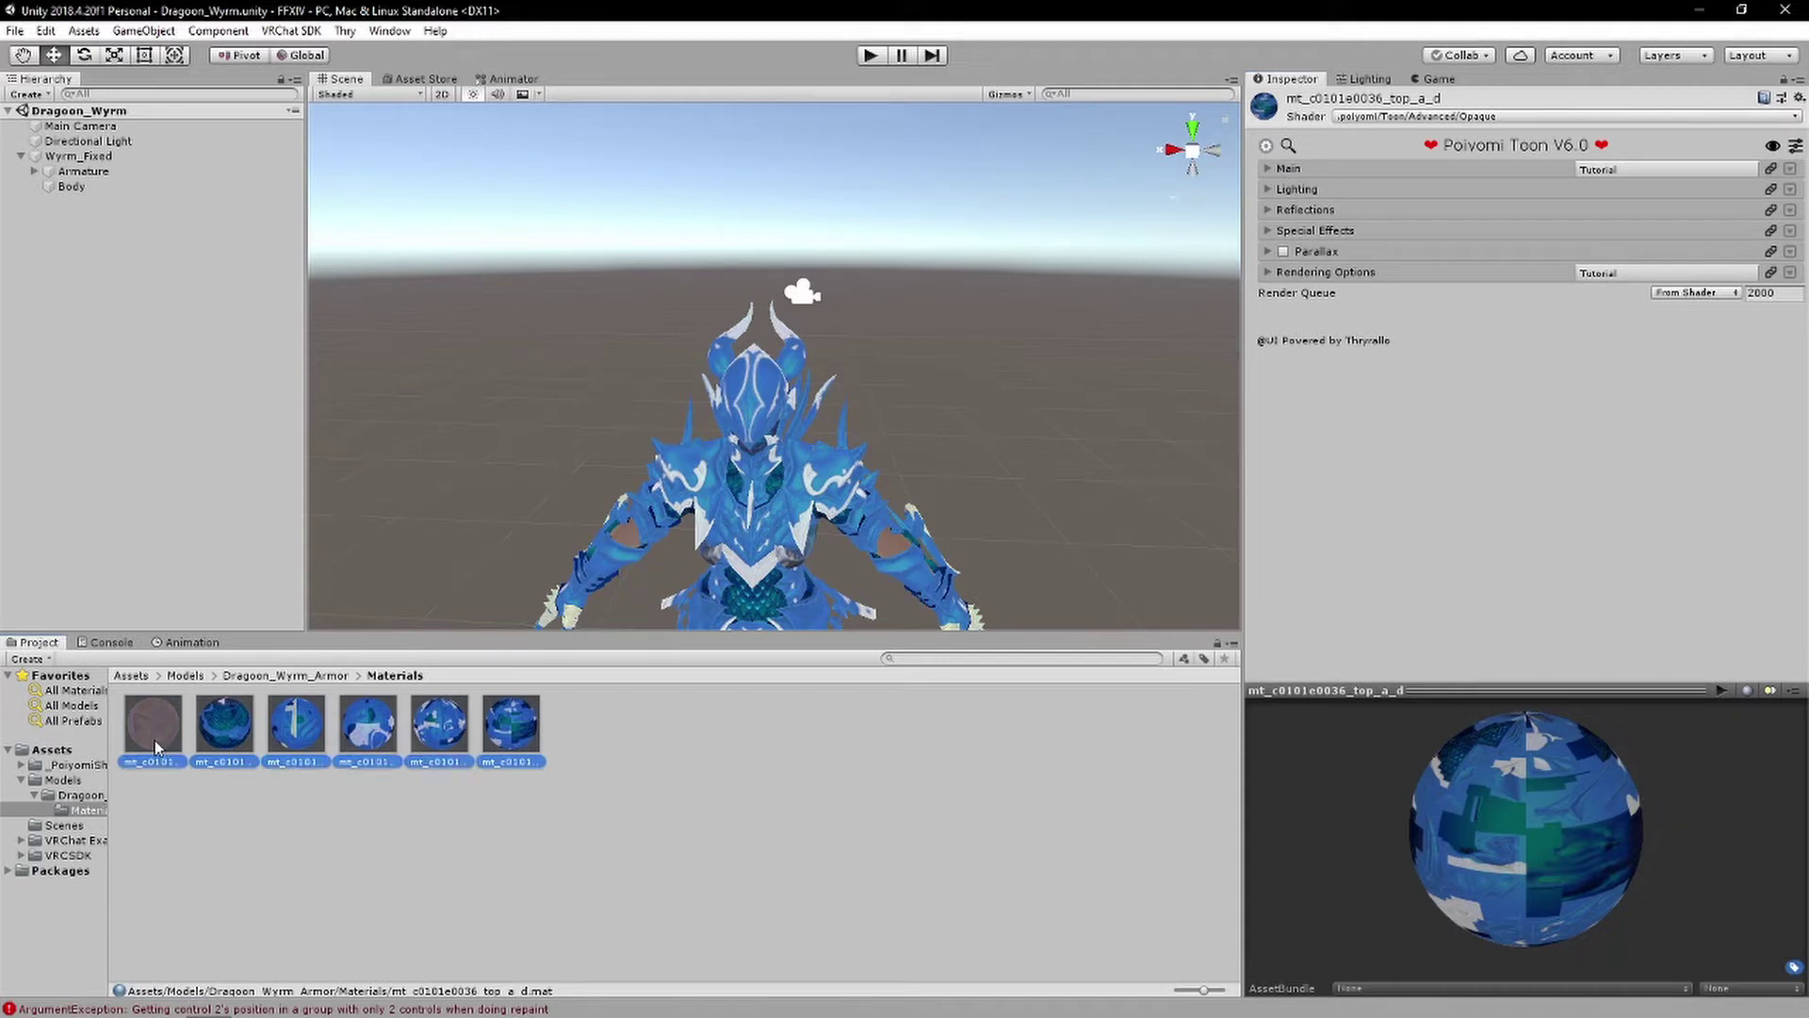
left_click(1401, 118)
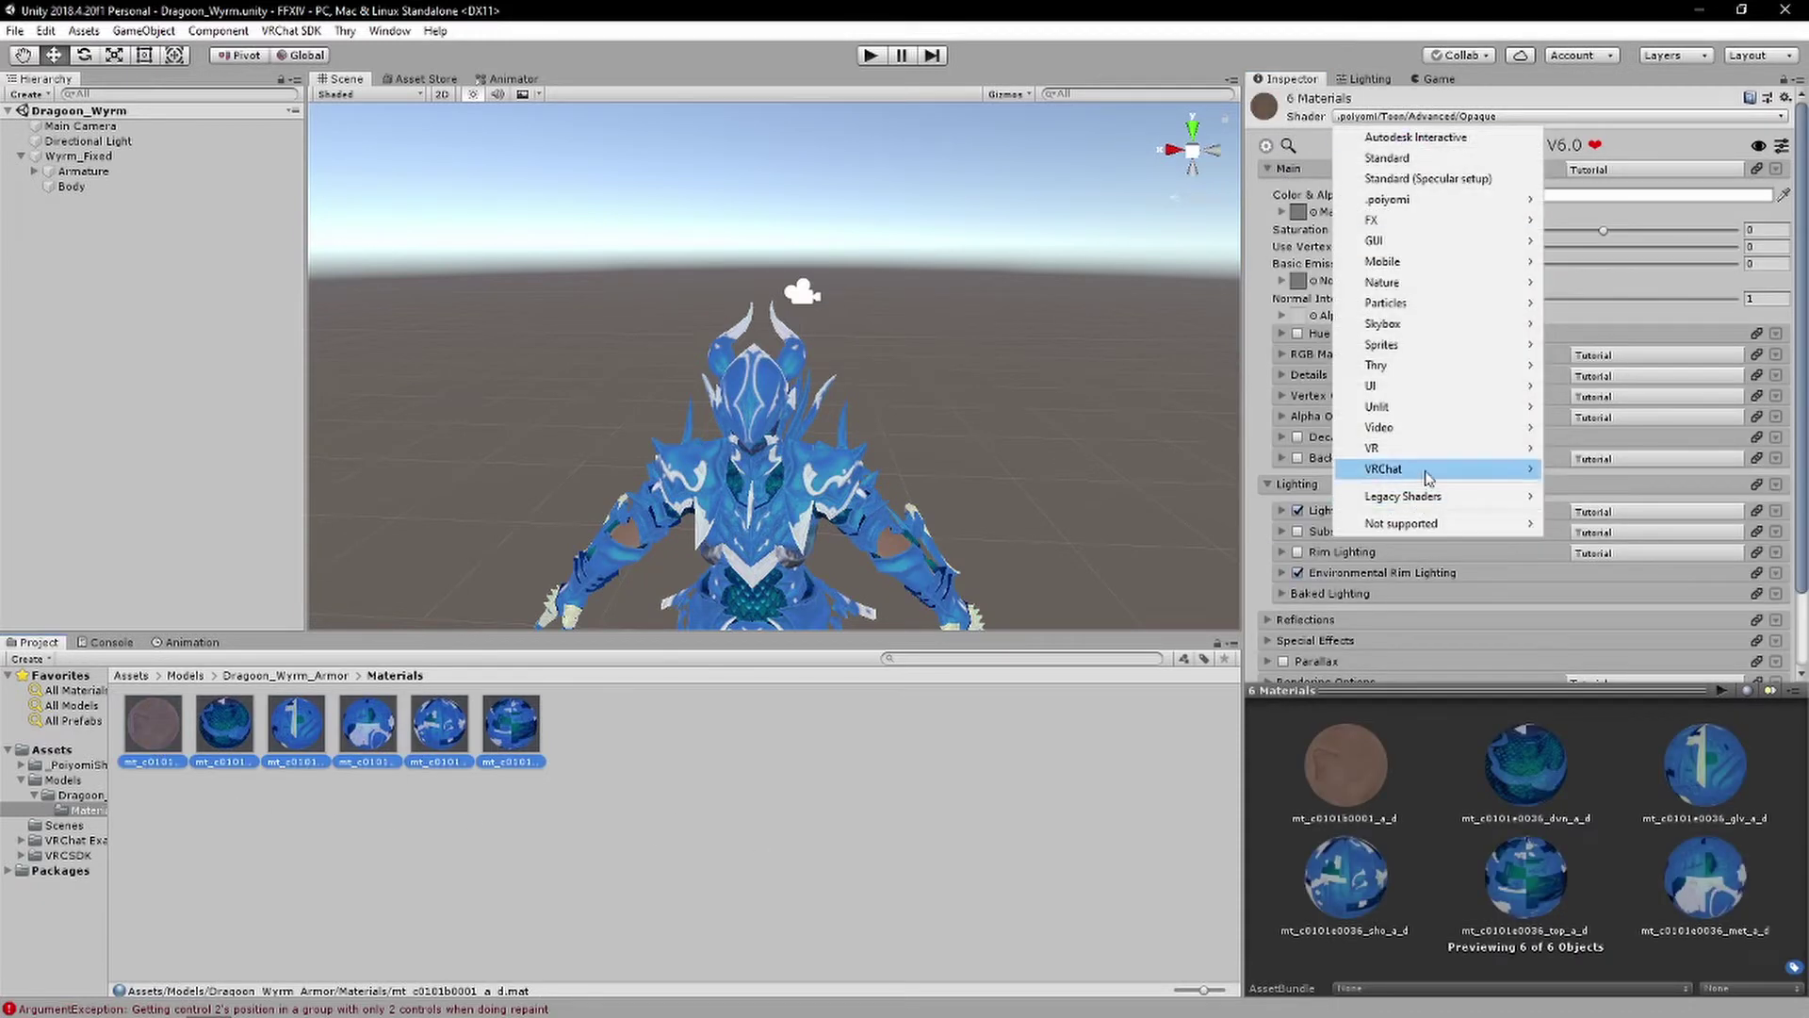
mouse_move(1424, 470)
mouse_move(1569, 476)
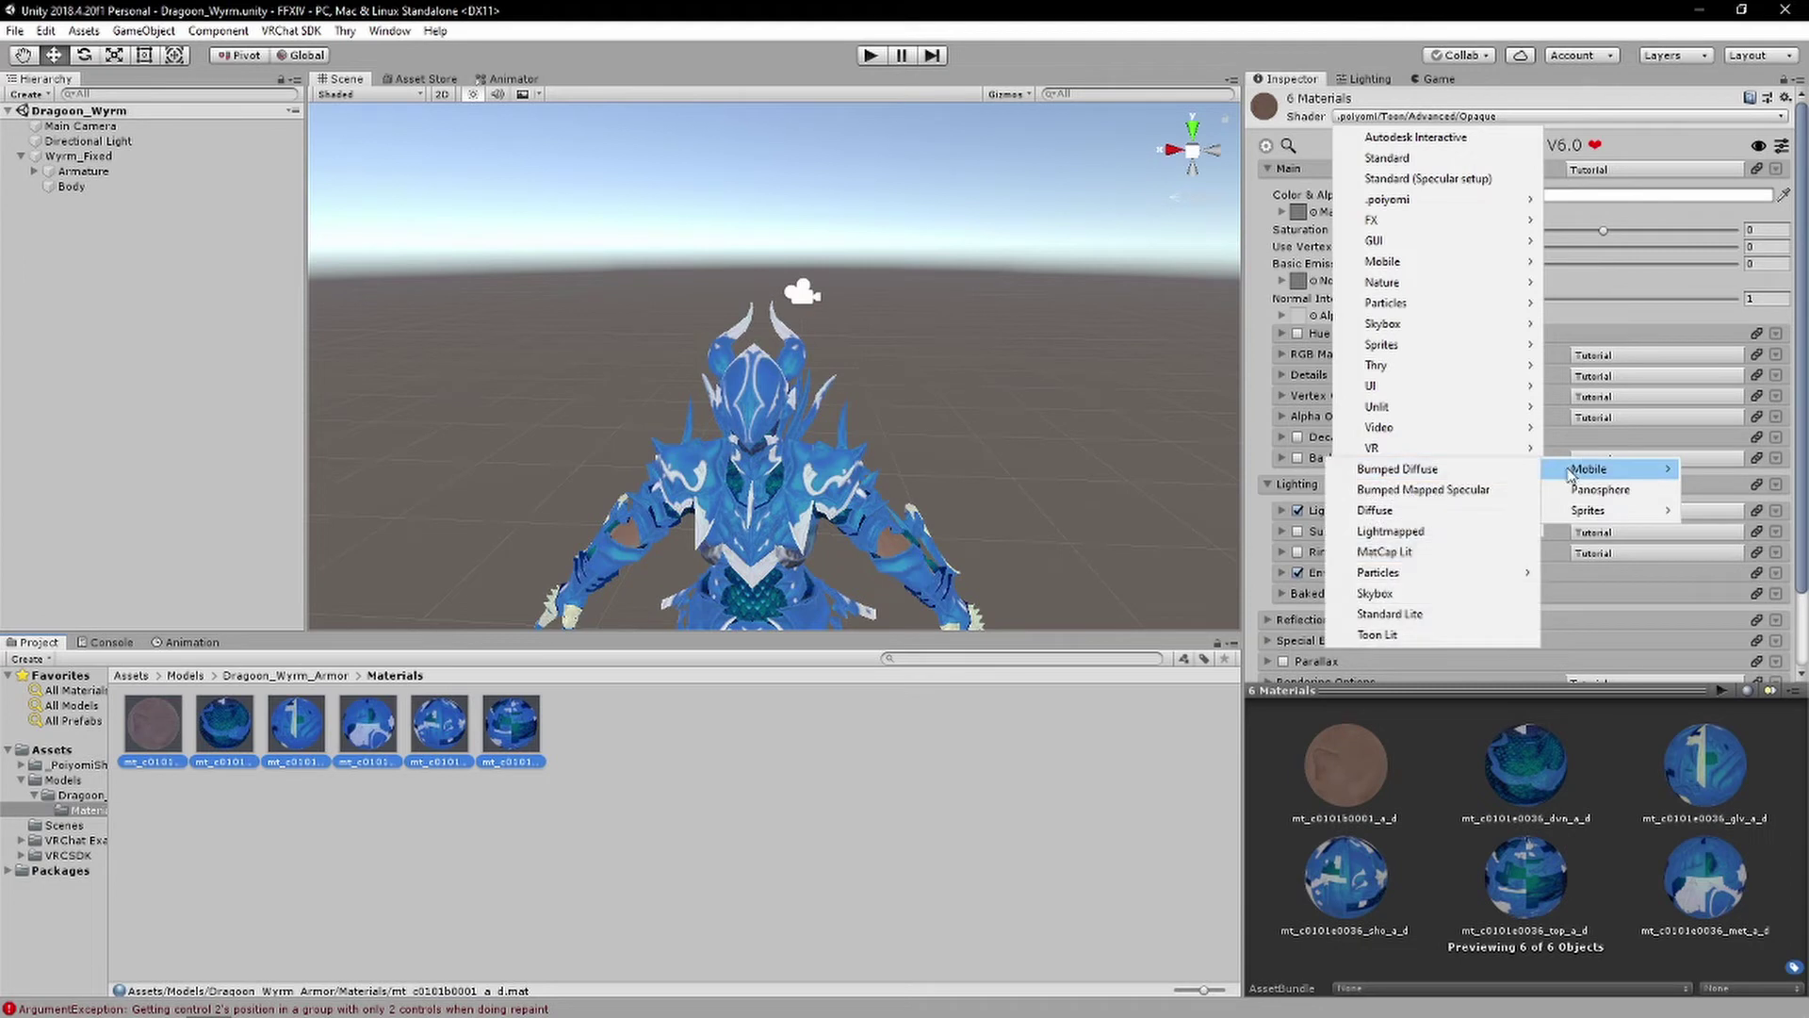
left_click(1407, 614)
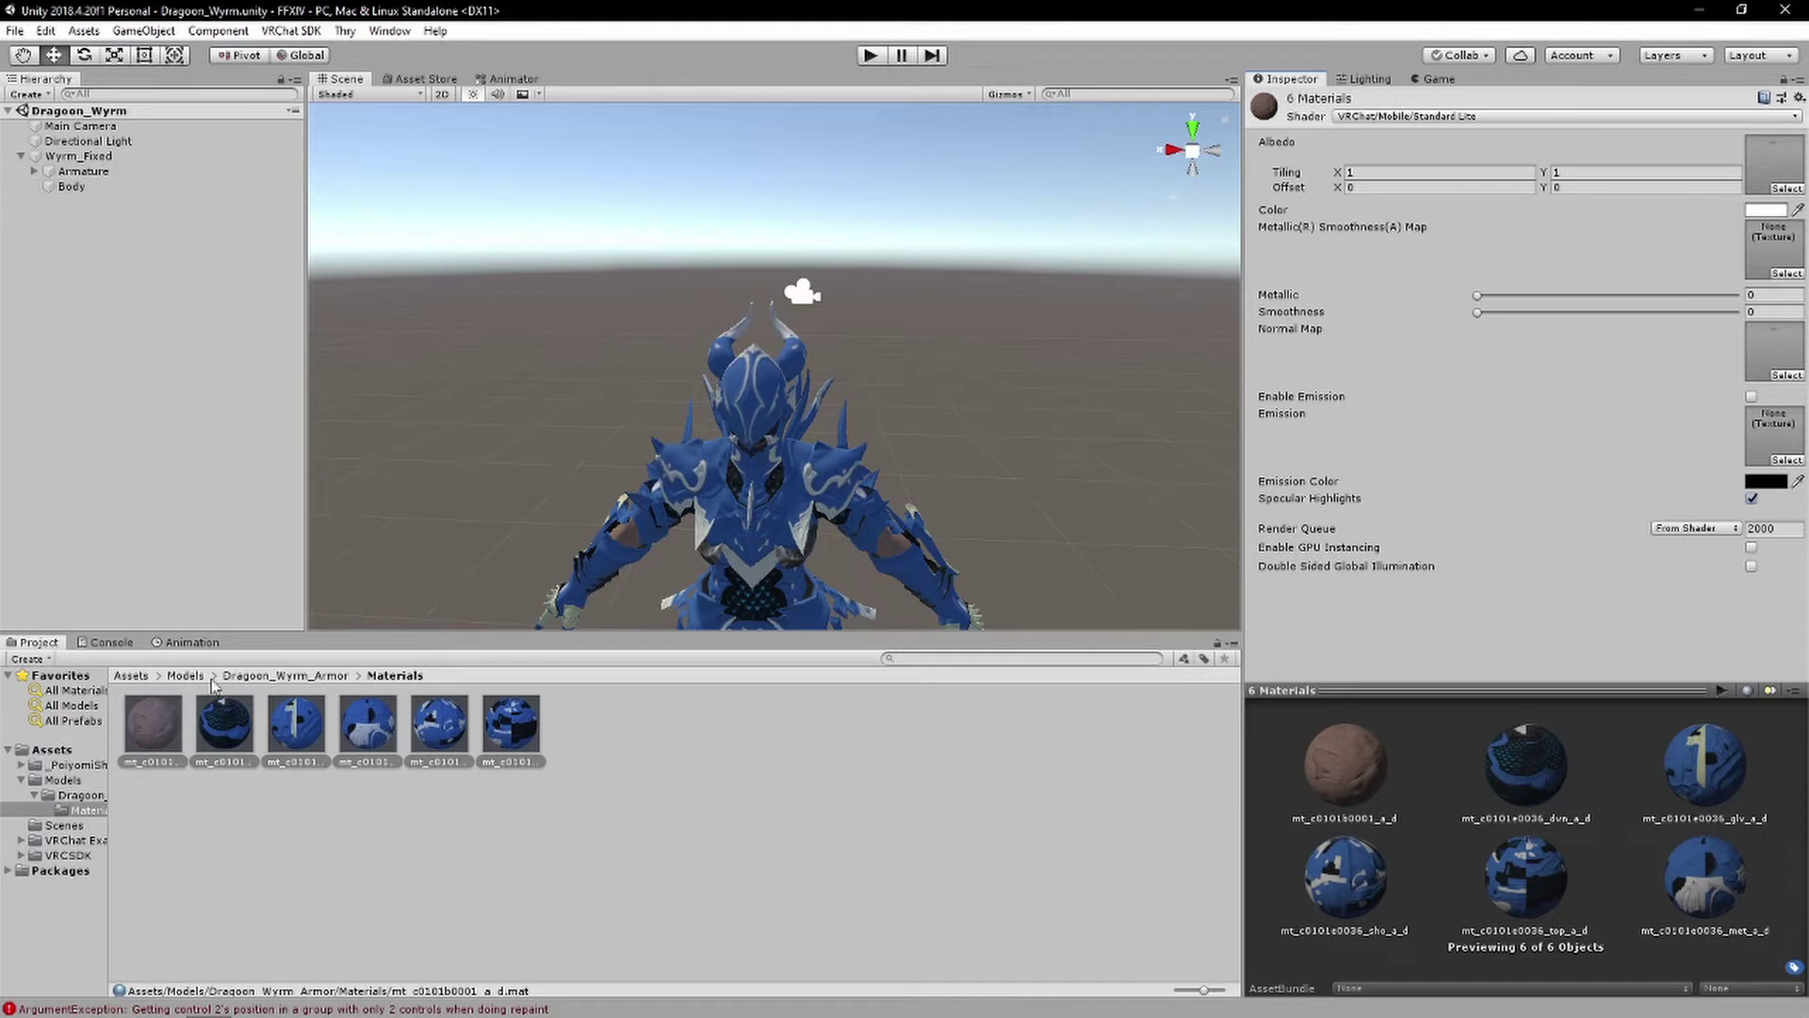
Preview the armor materials, ending on mt_c0101e0036_top_a_d, and return to Assets
left_click(170, 722)
left_click(222, 727)
left_click(515, 728)
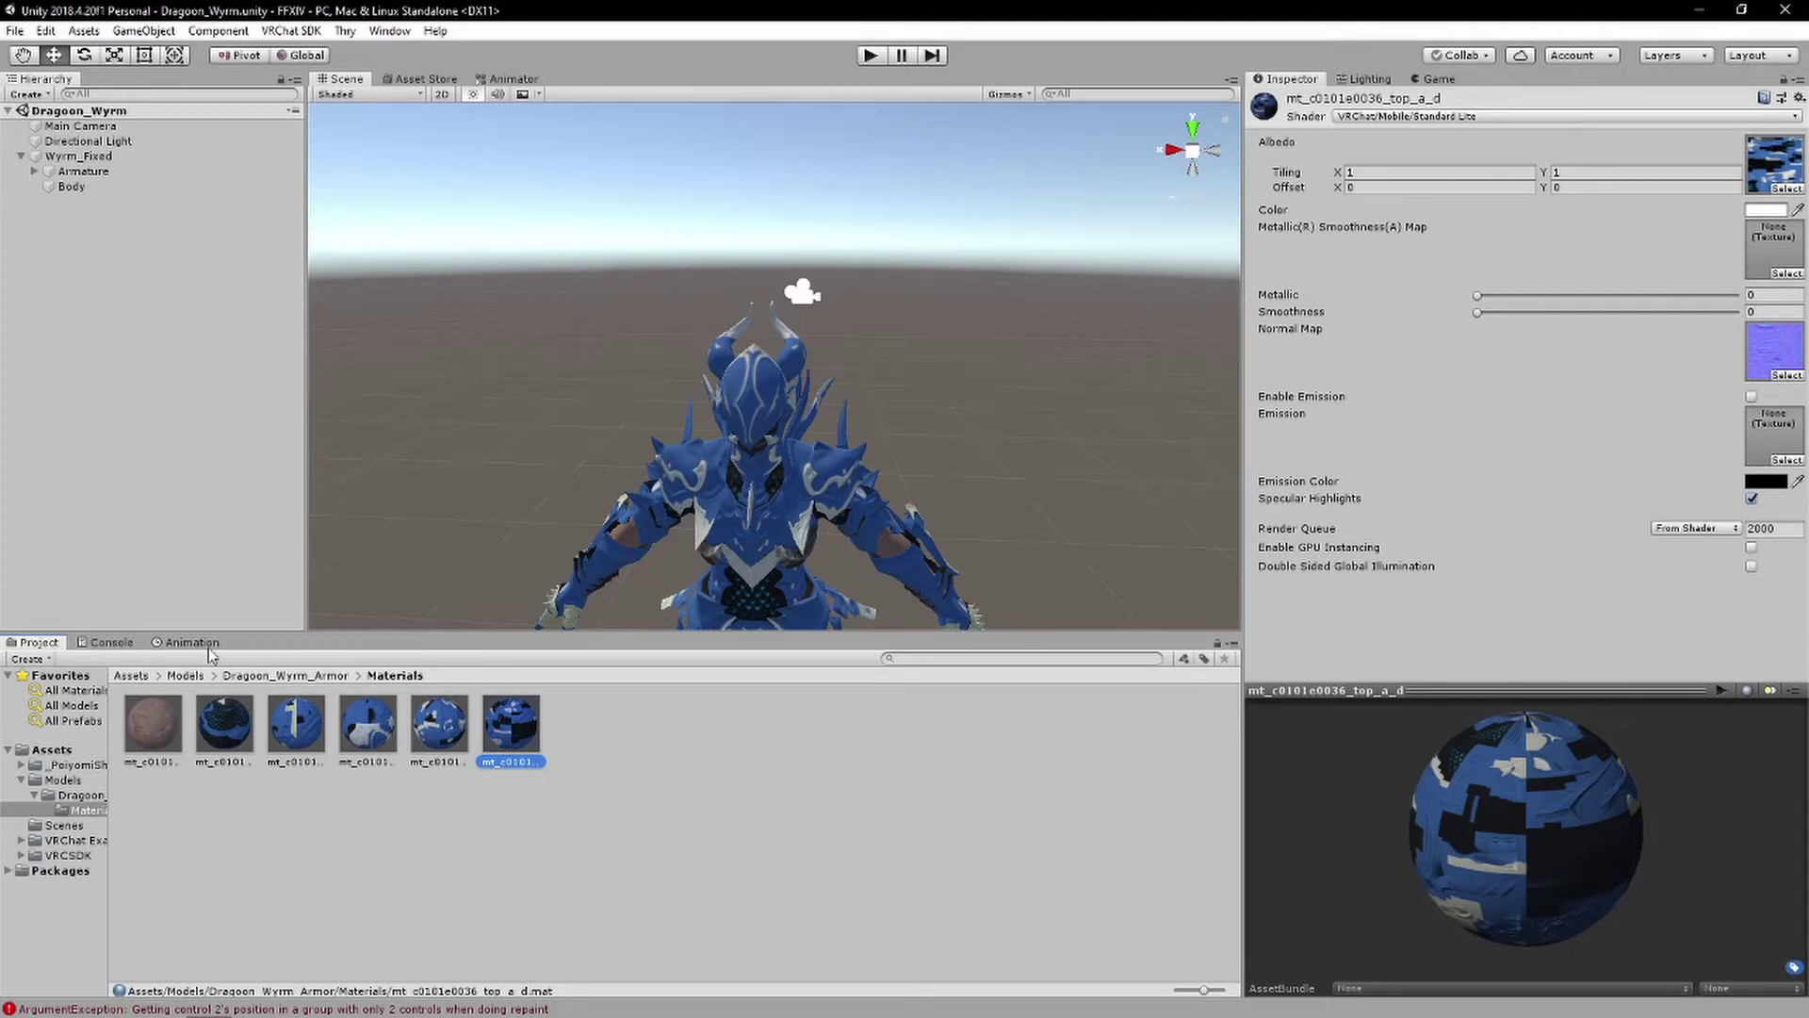
left_click(131, 675)
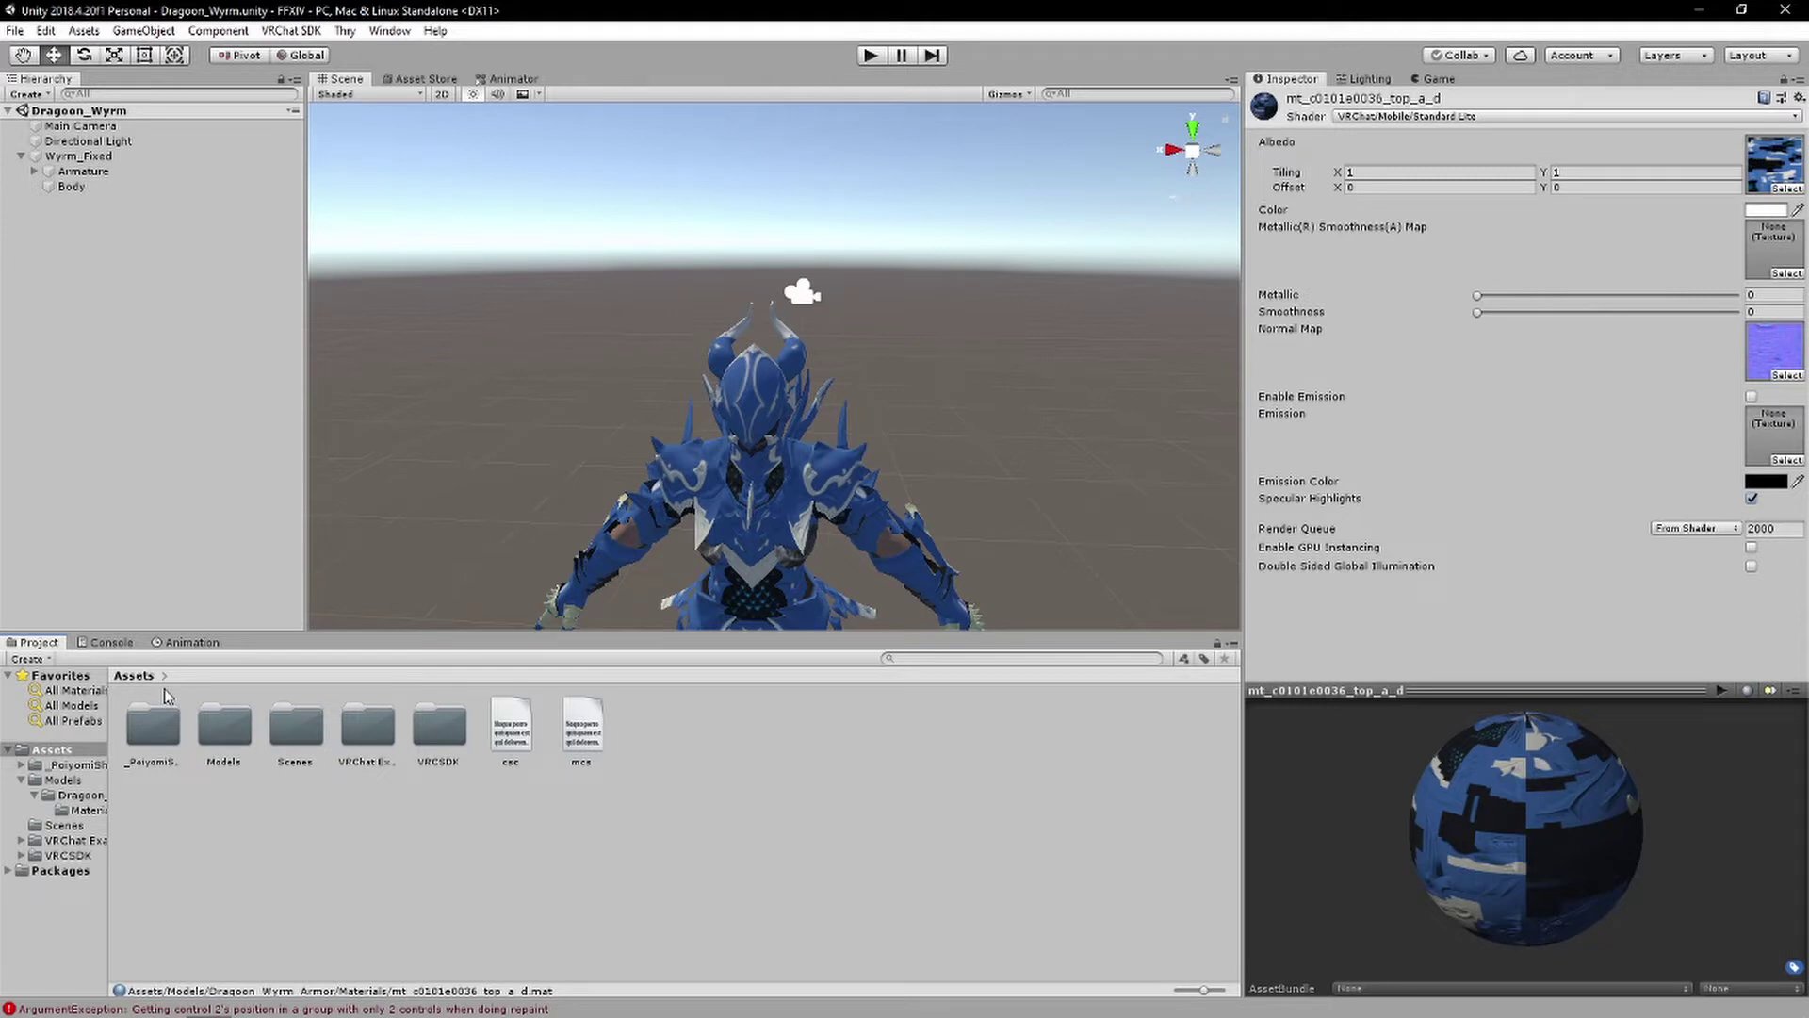
Open the Shader list and dismiss it without changing the shader
left_click(1374, 117)
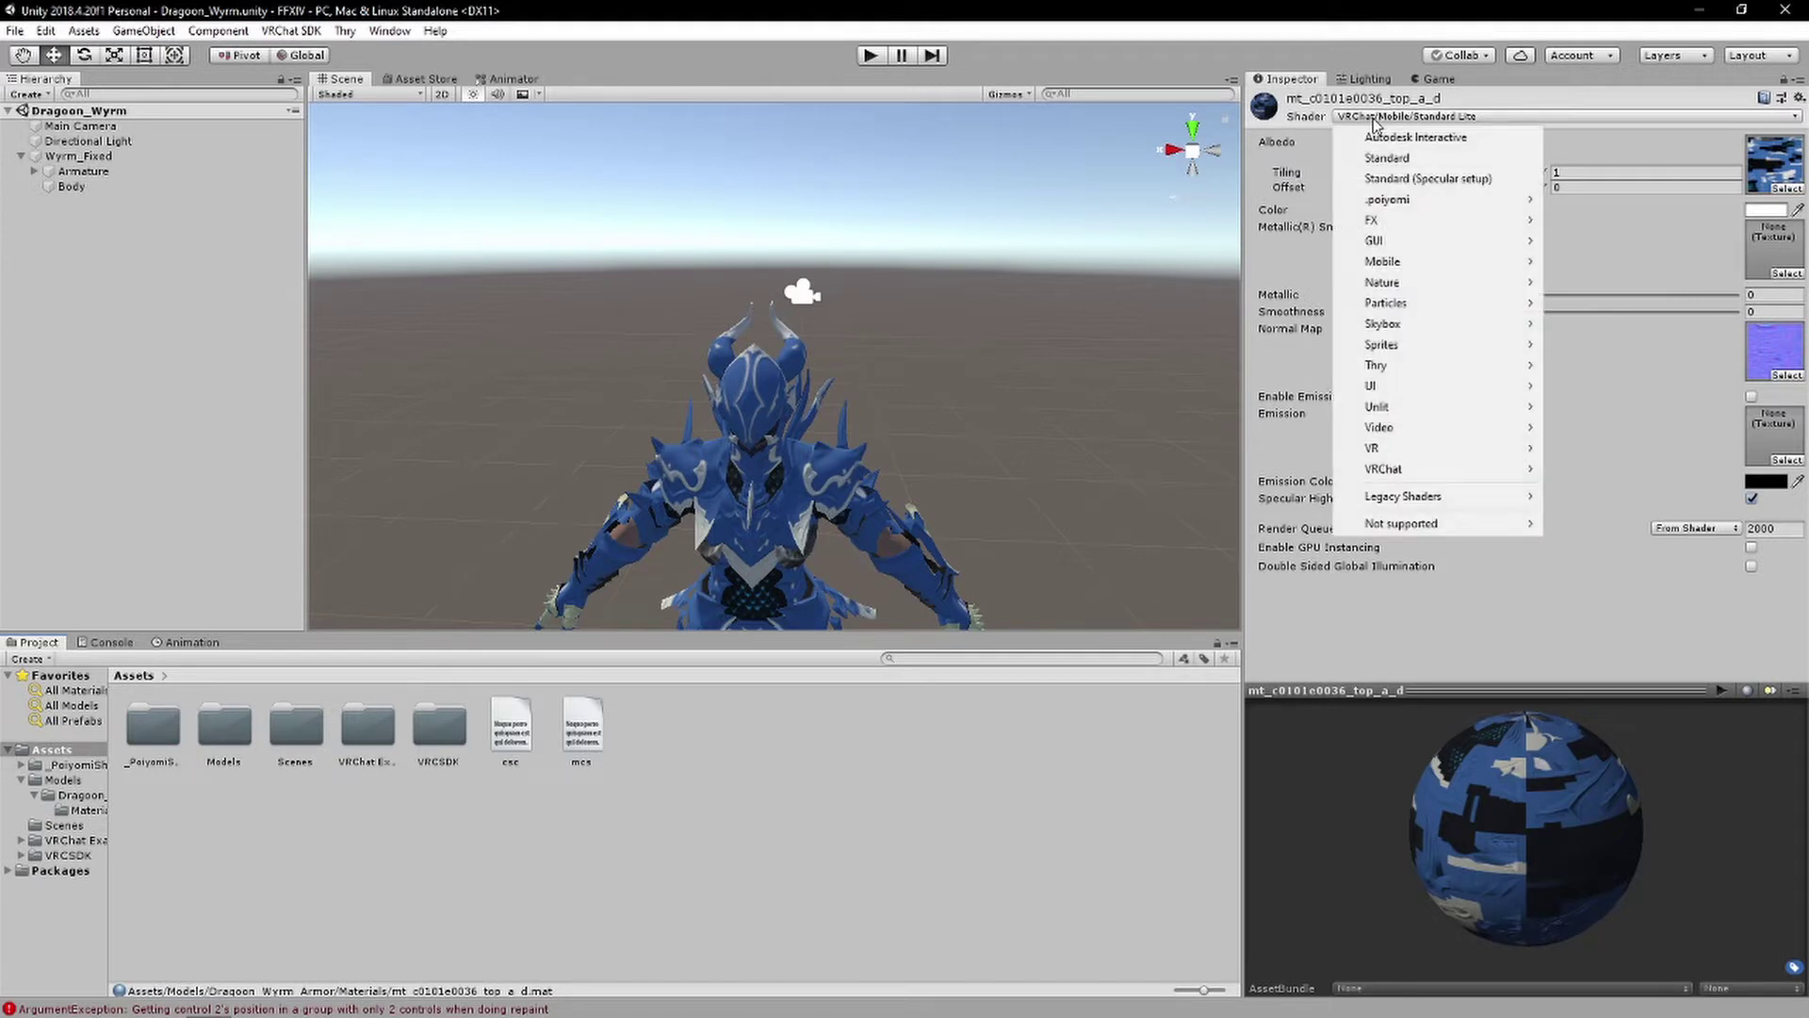
mouse_move(1386, 202)
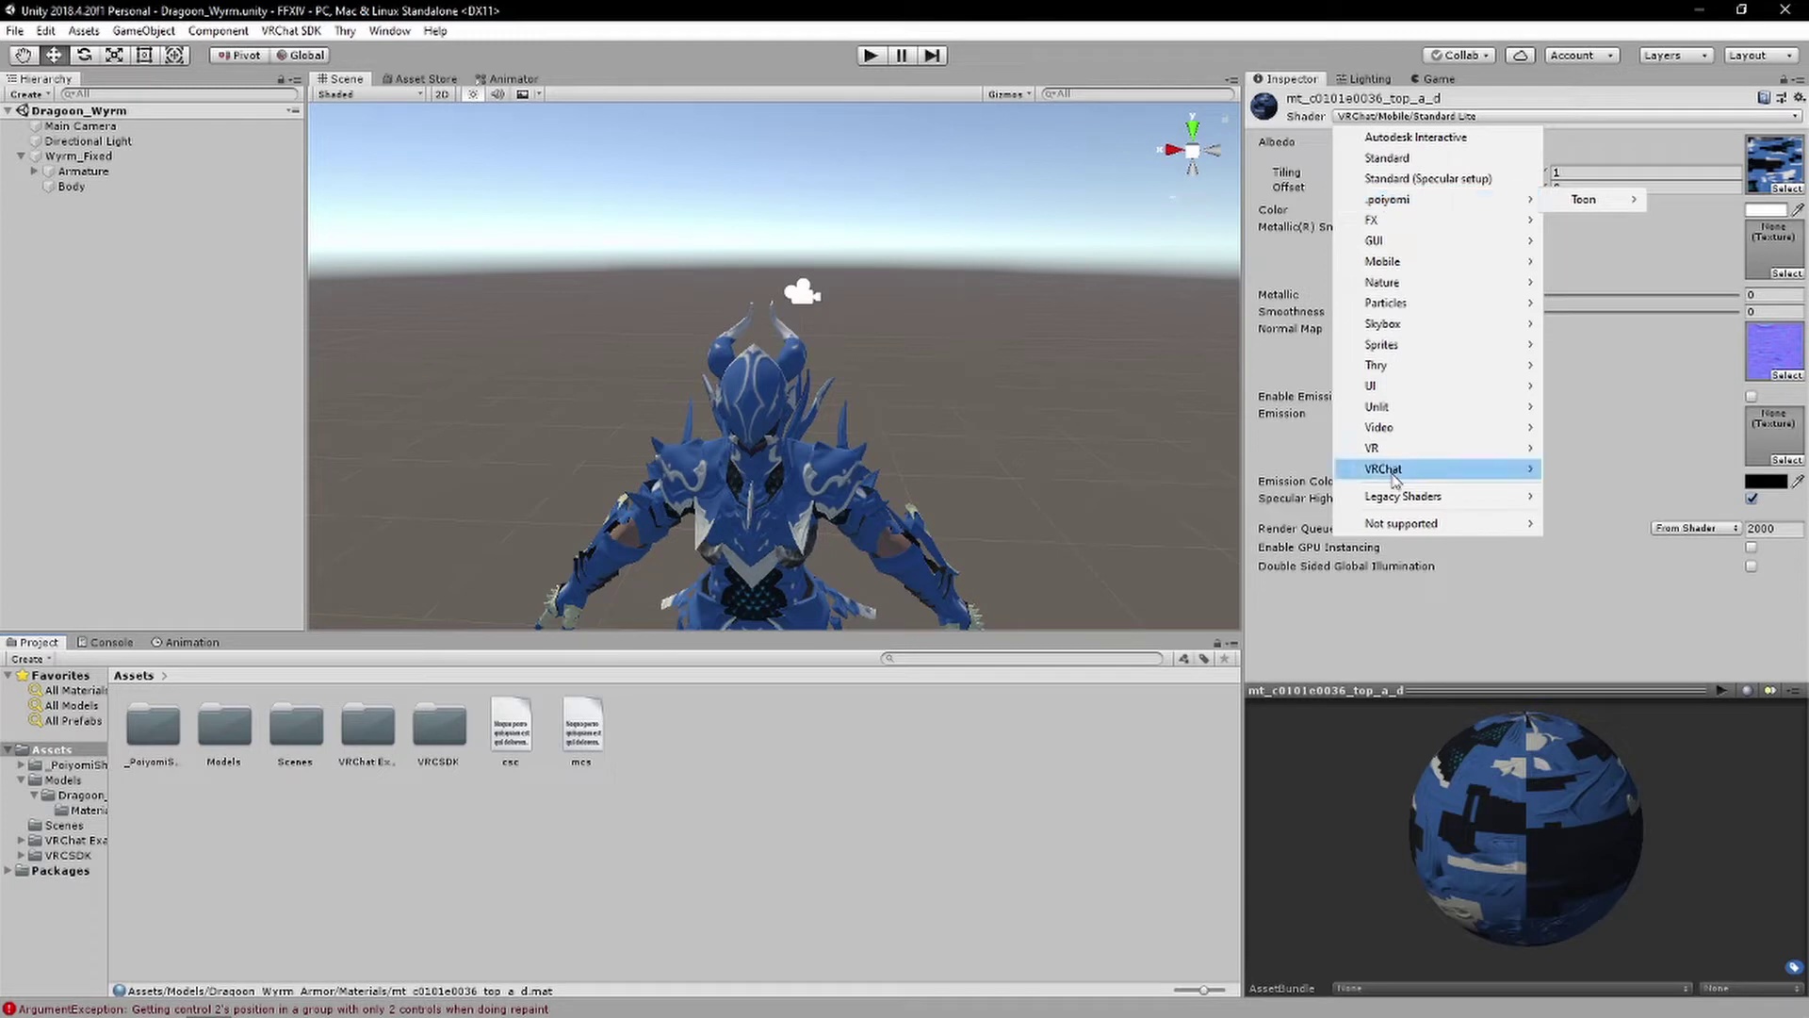
left_click(751, 832)
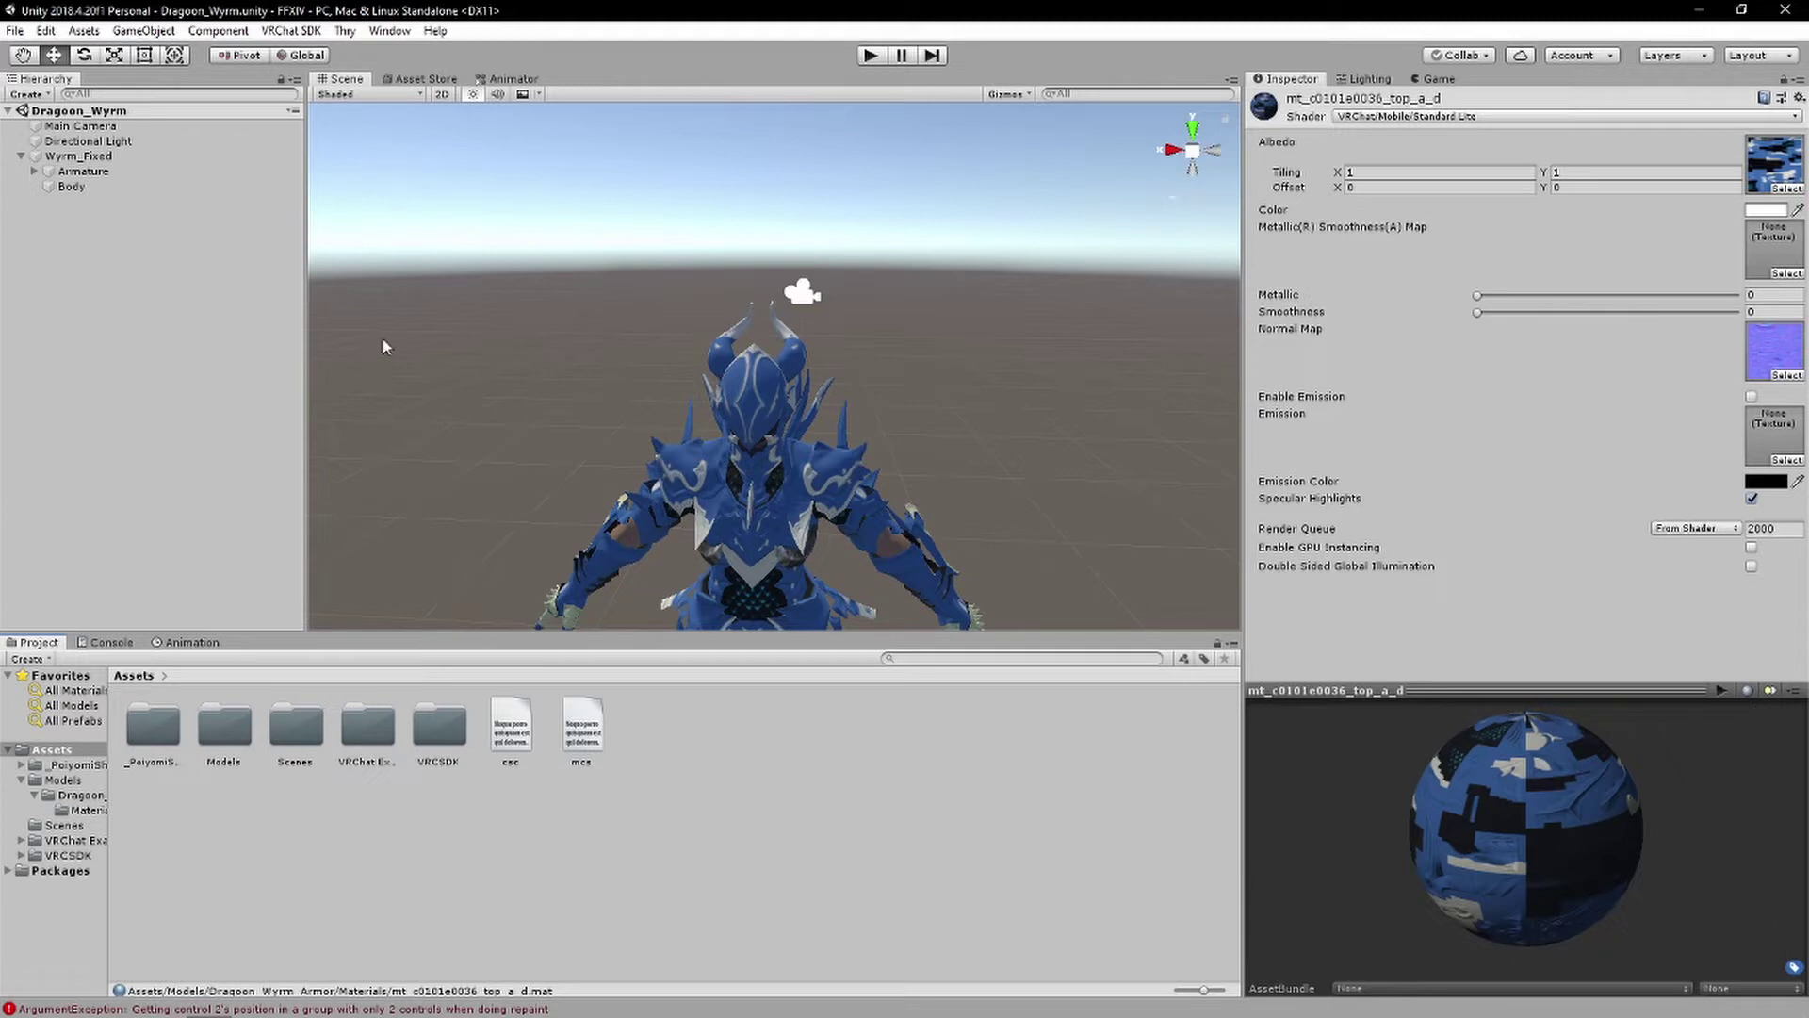
Choose Android in Build Settings and start Switch Platform, then close the window
left_click(11, 31)
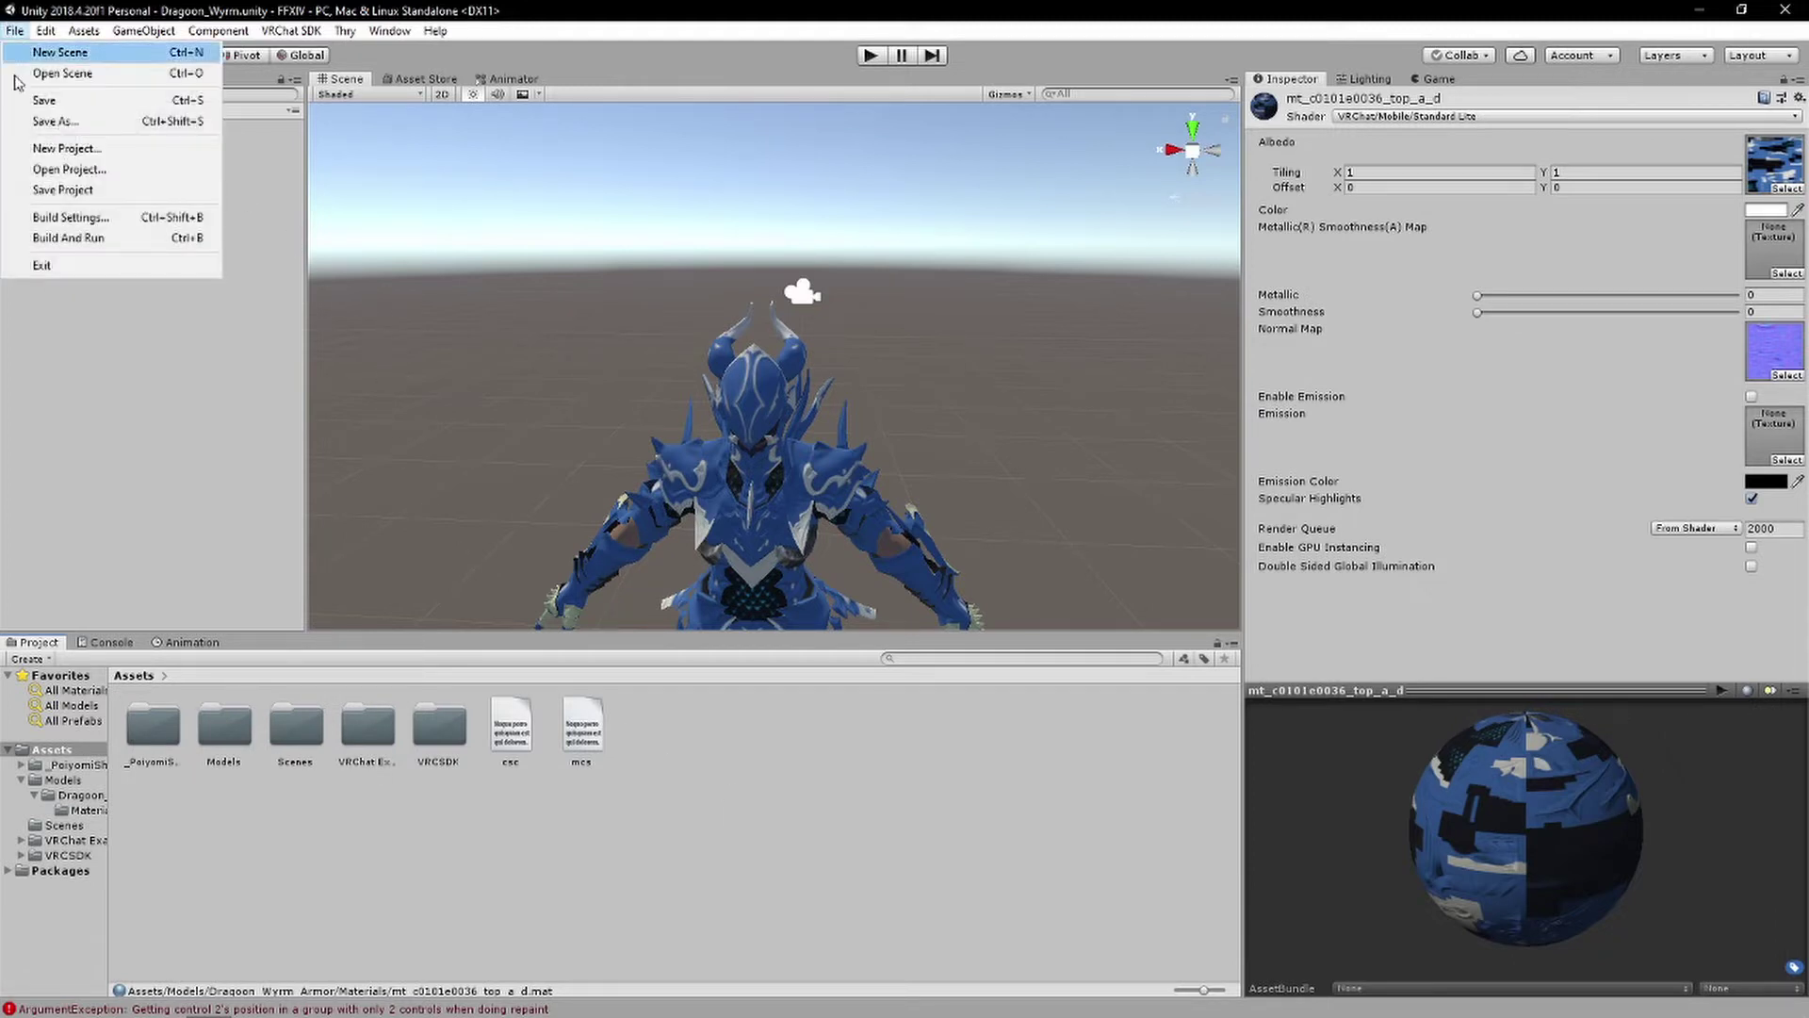
left_click(70, 217)
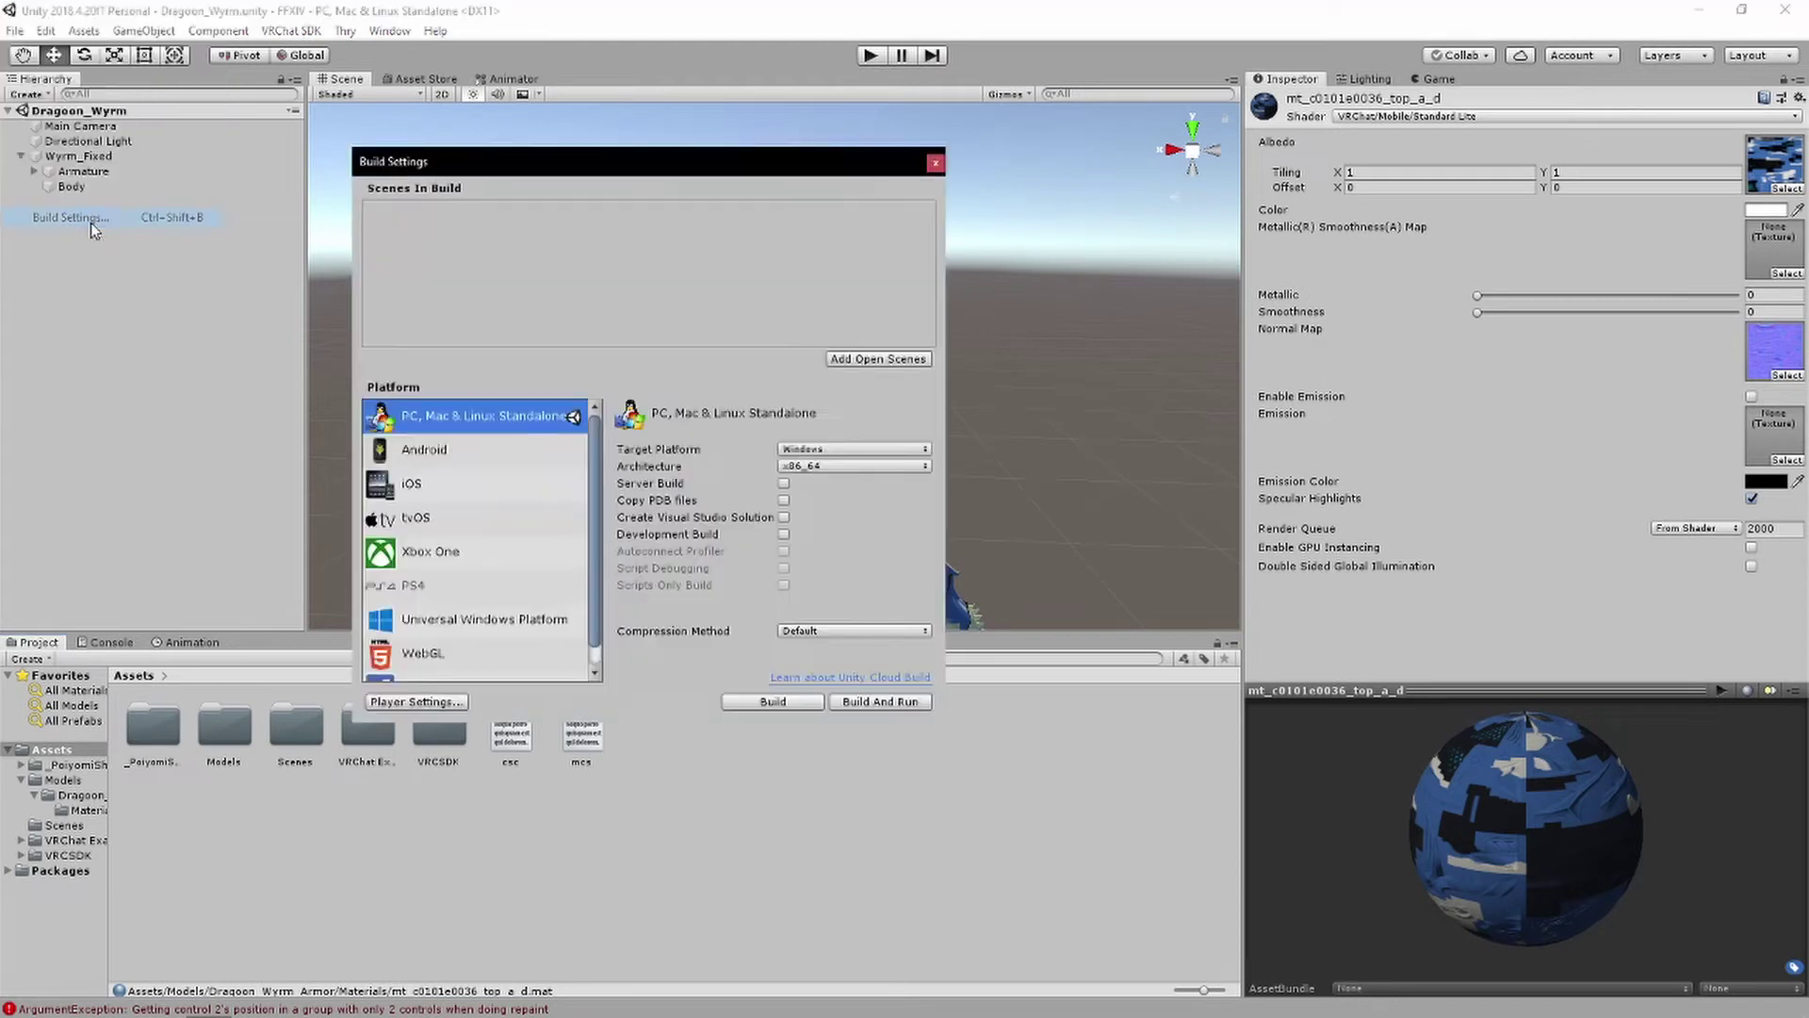
left_click(550, 457)
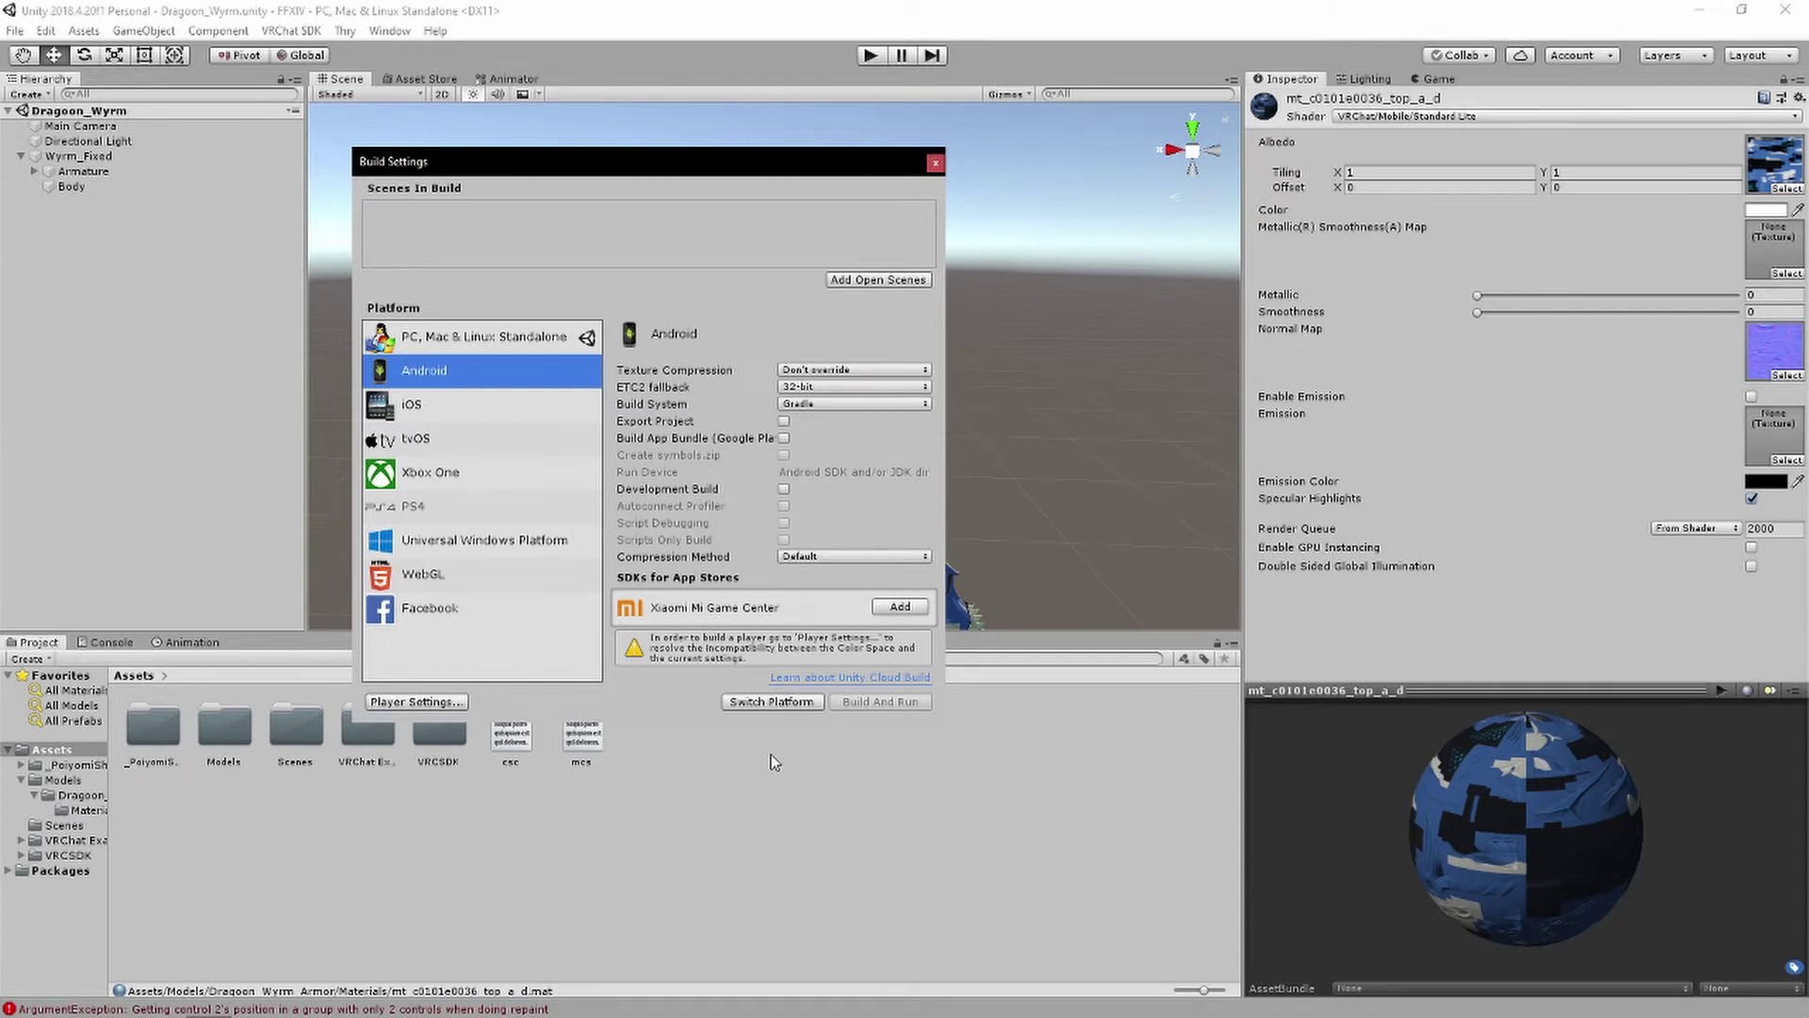
left_click(752, 705)
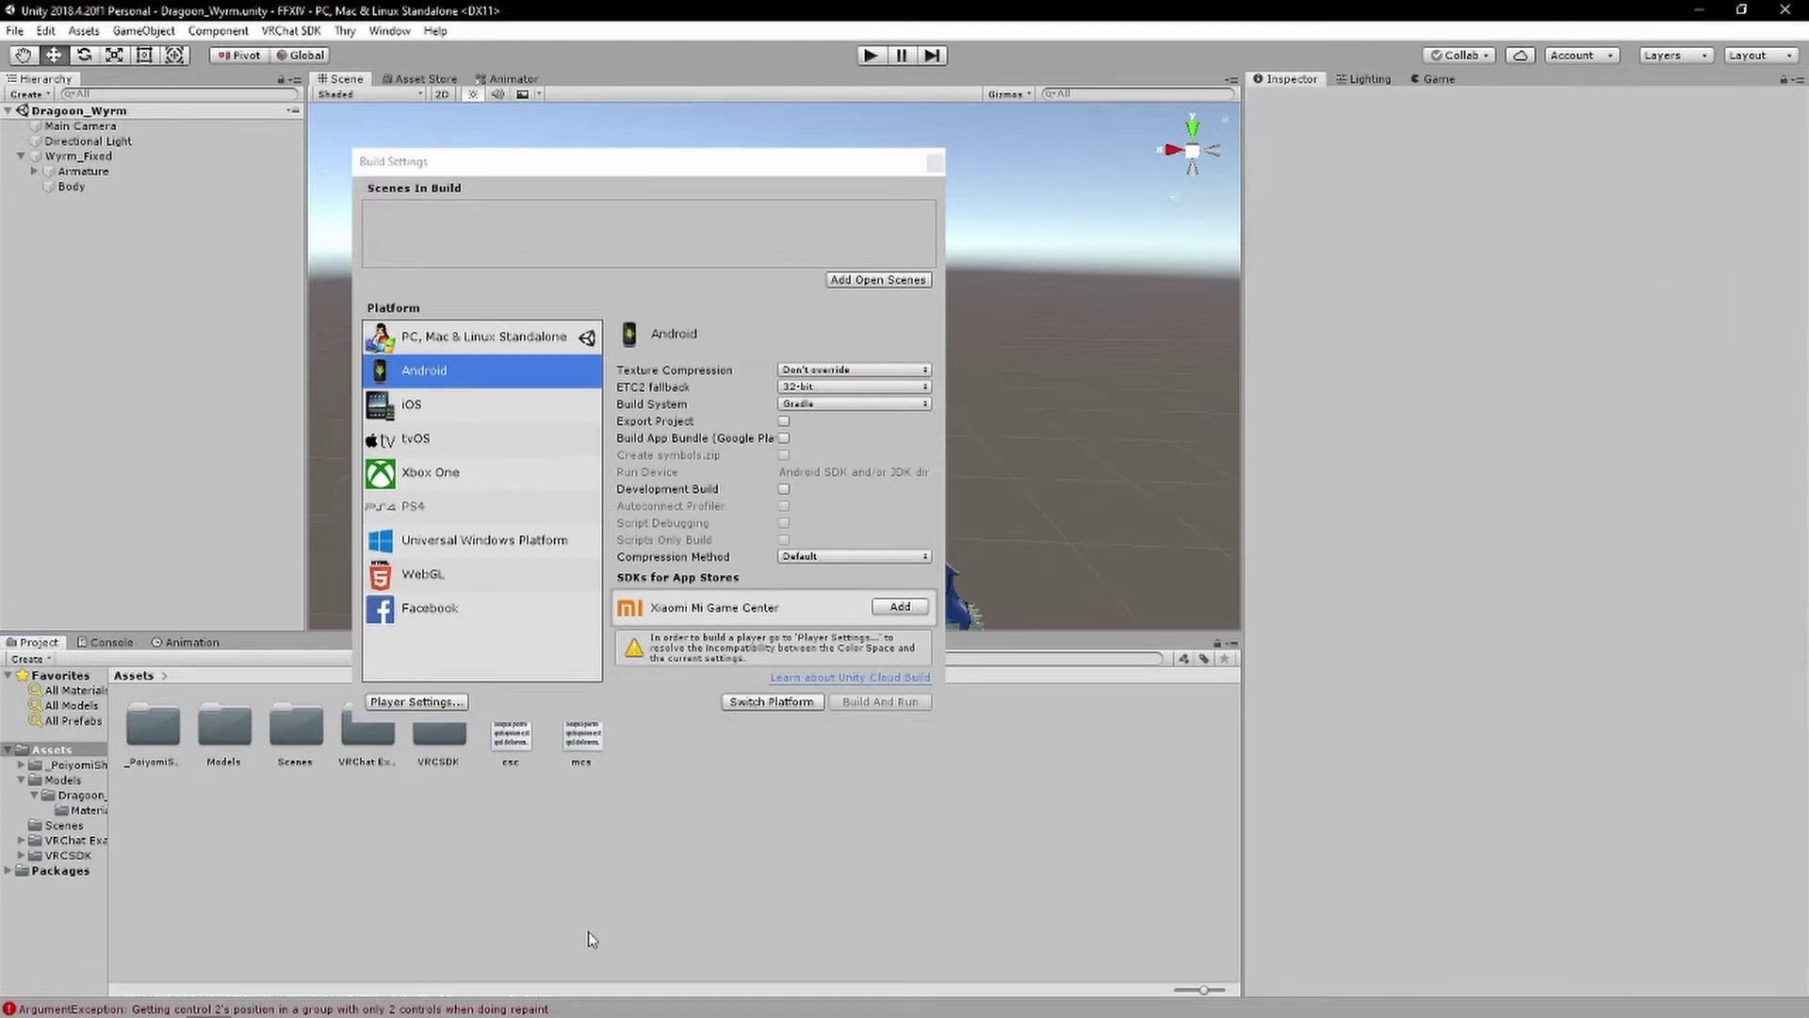
left_click(935, 162)
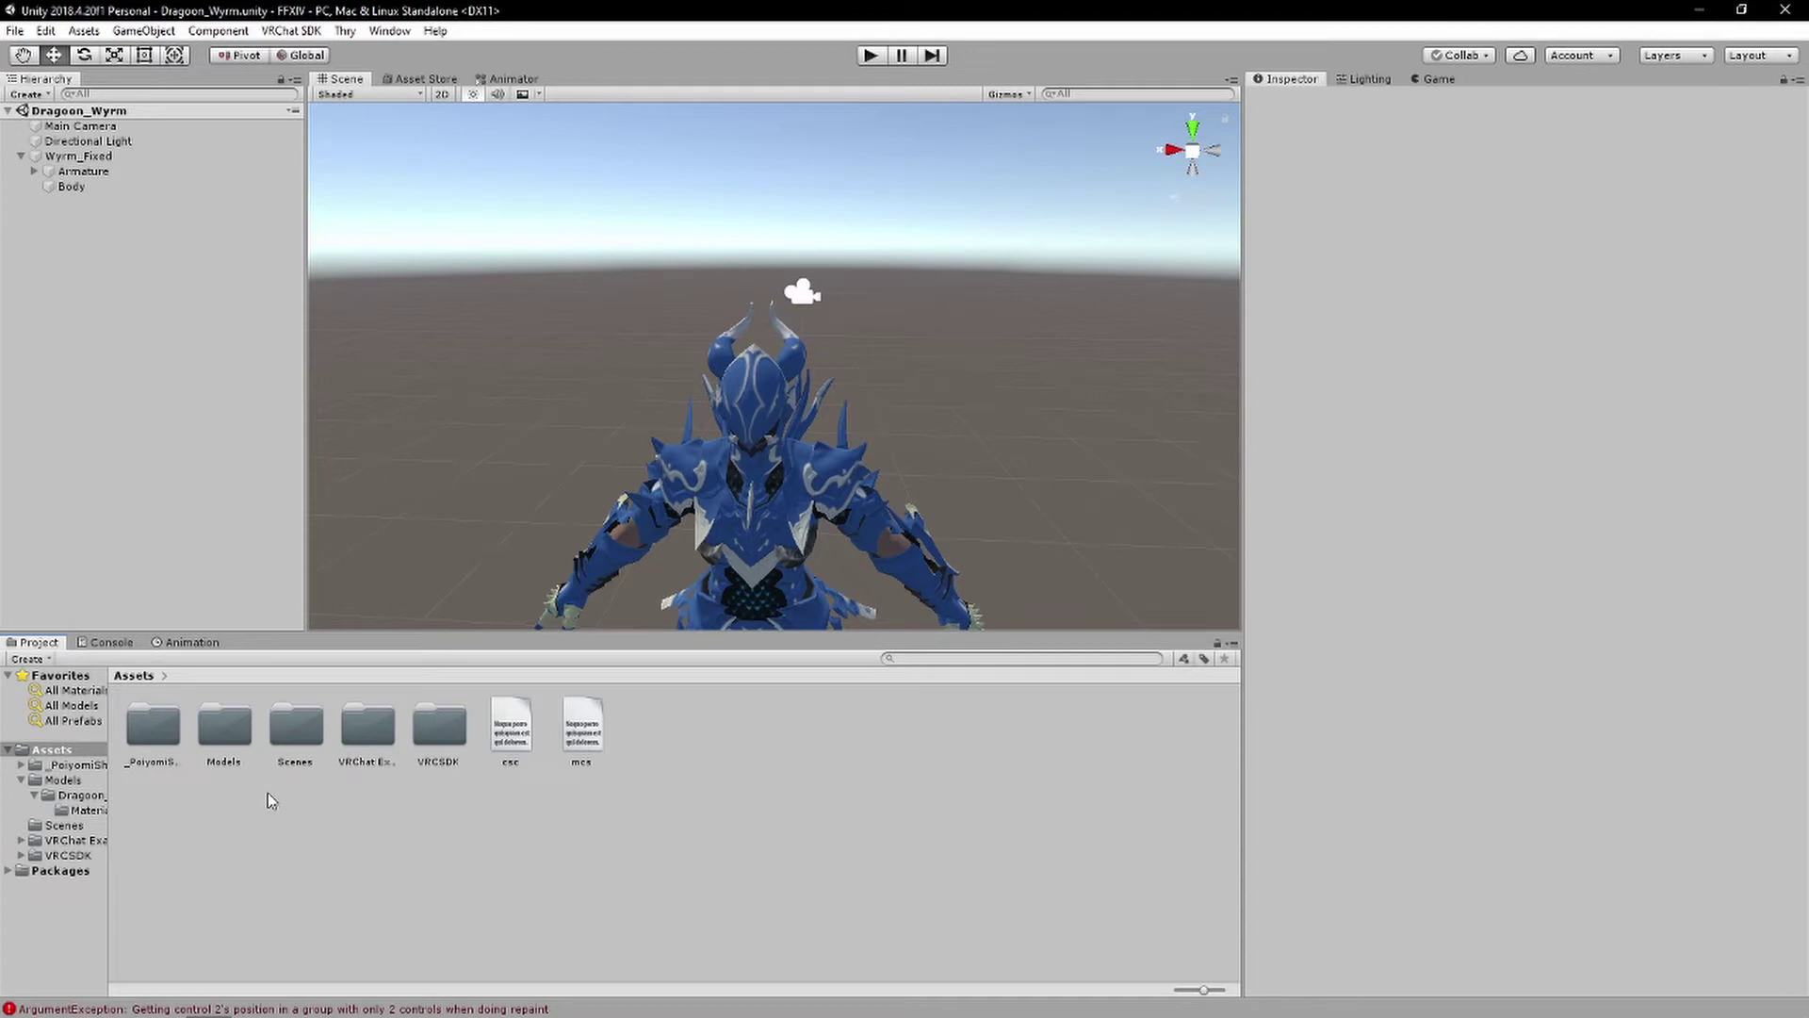
Delete the _PoiyomiShaders folder from Assets
left_click(158, 731)
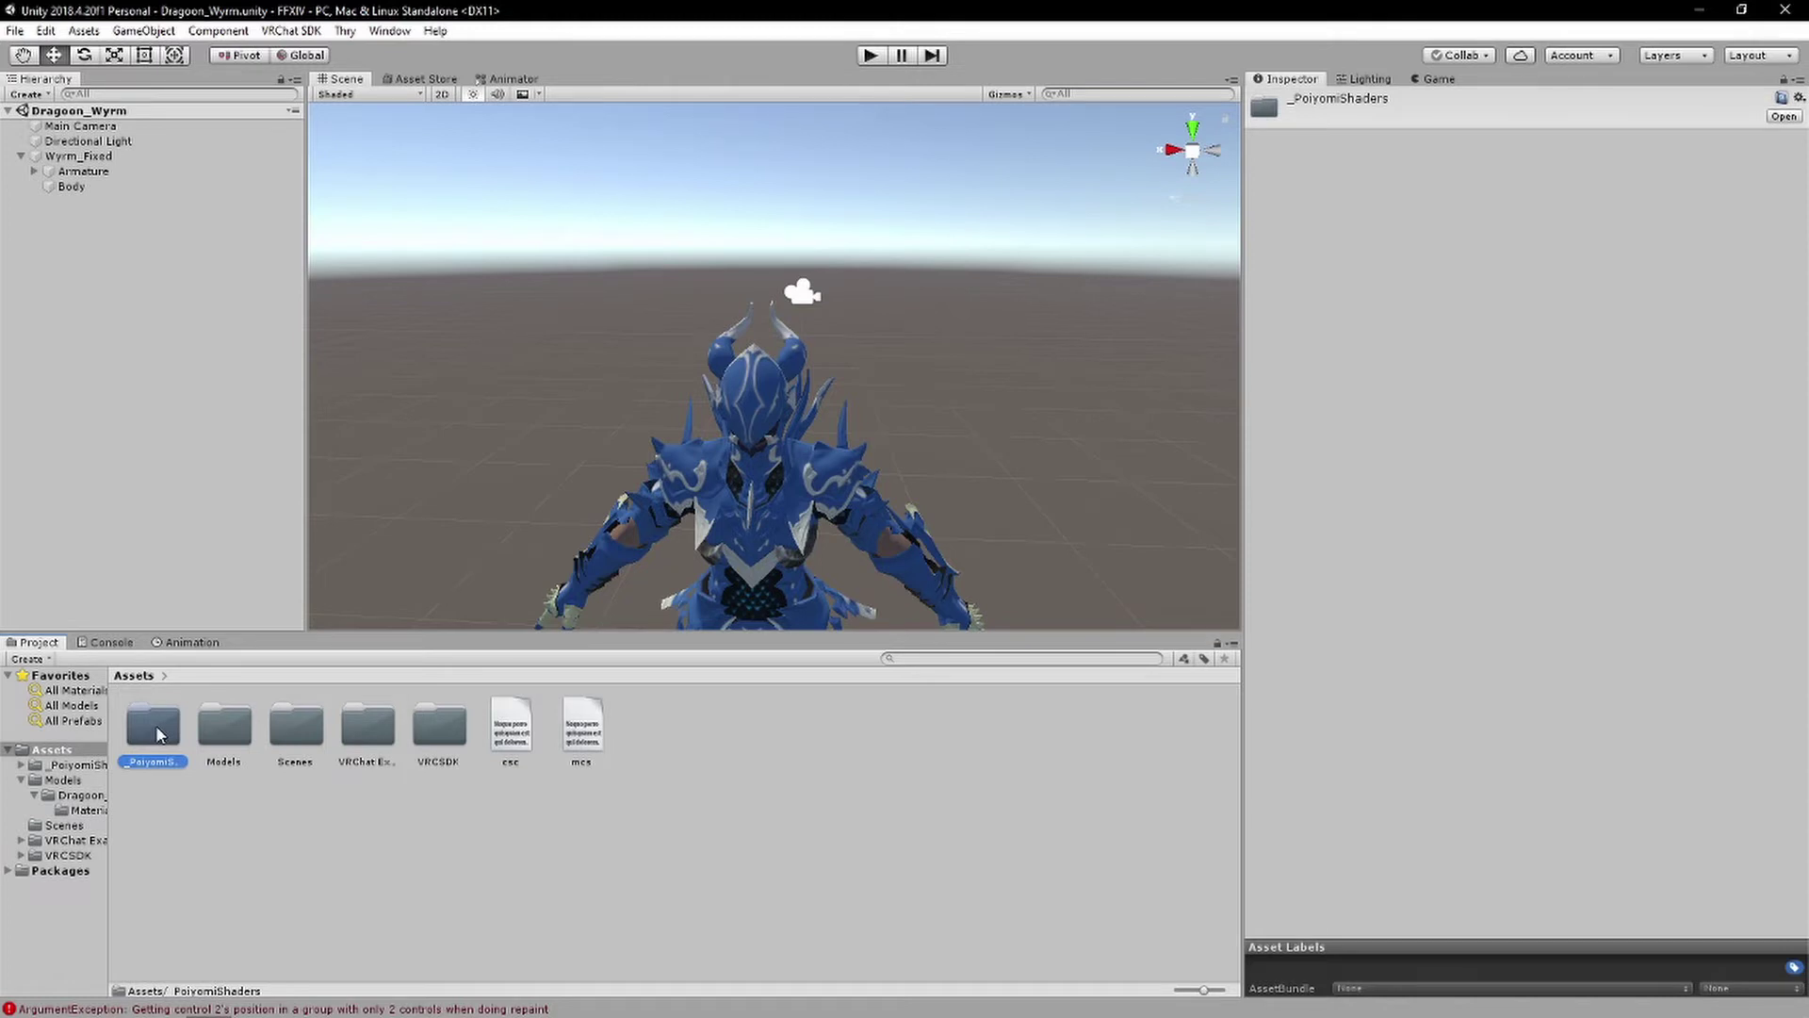
key("Delete")
left_click(981, 557)
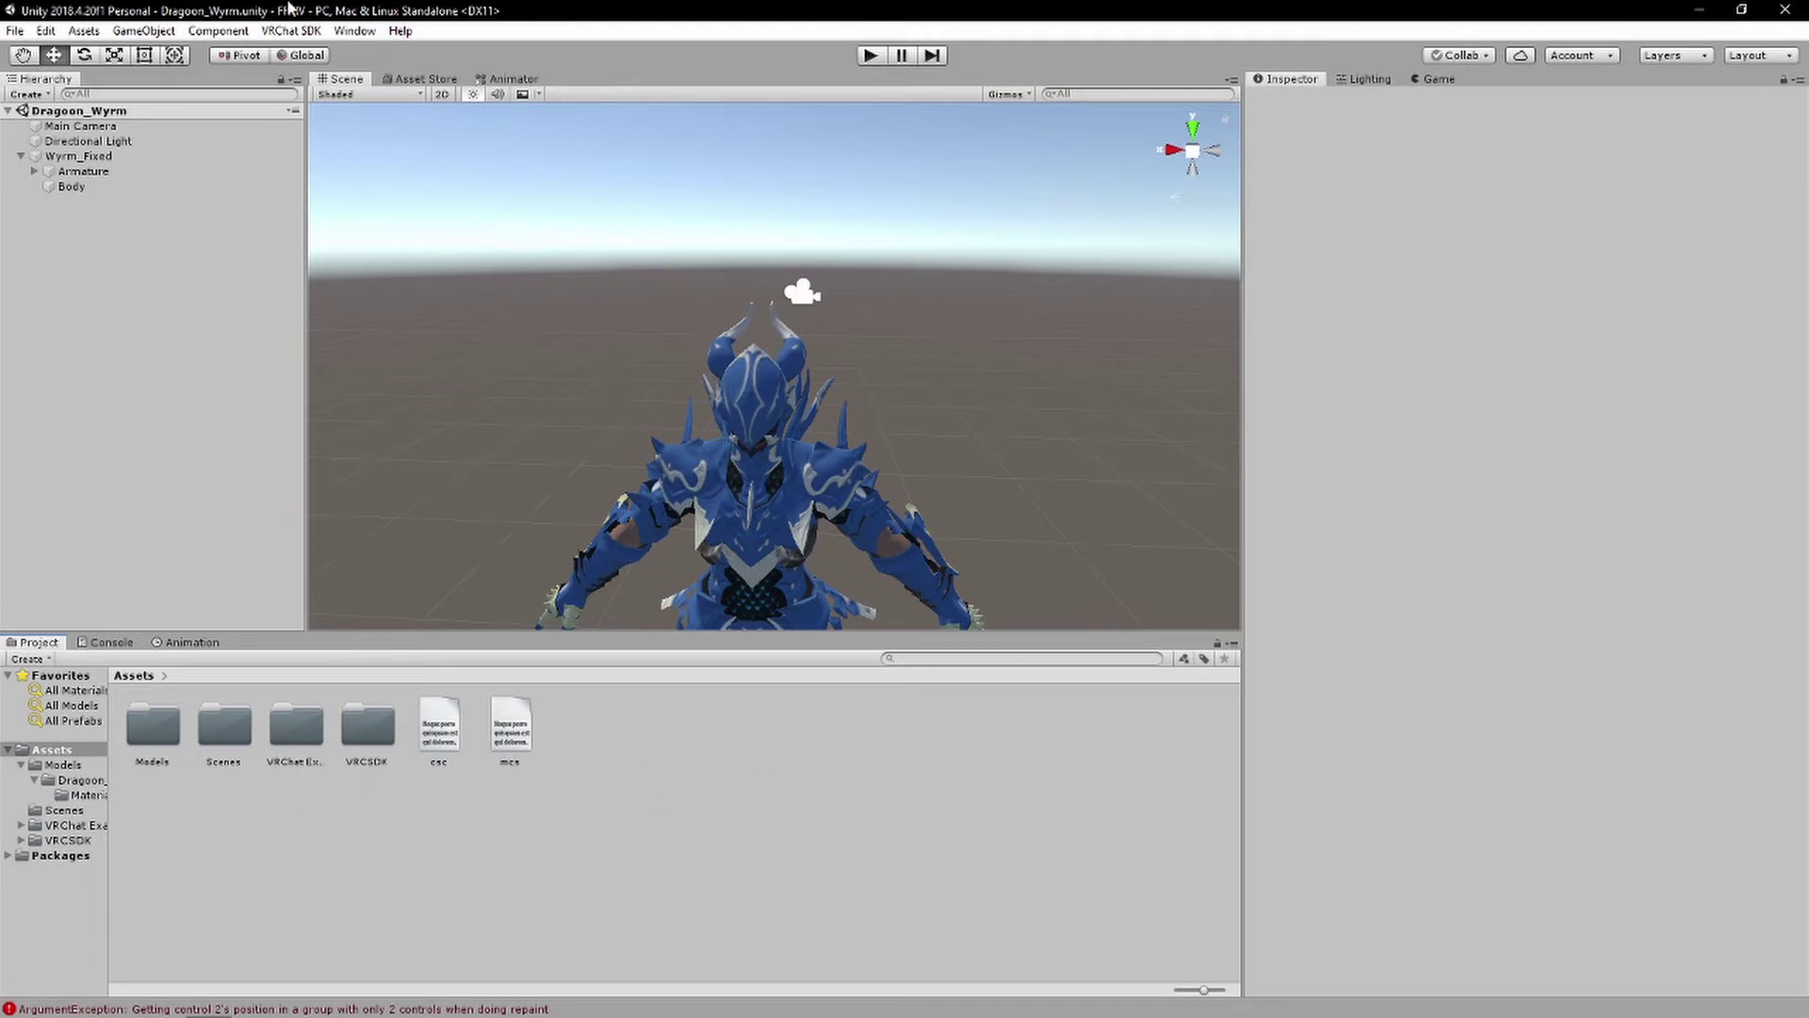
Show the VRChat SDK Control Panel and focus its account username field
left_click(285, 31)
left_click(345, 81)
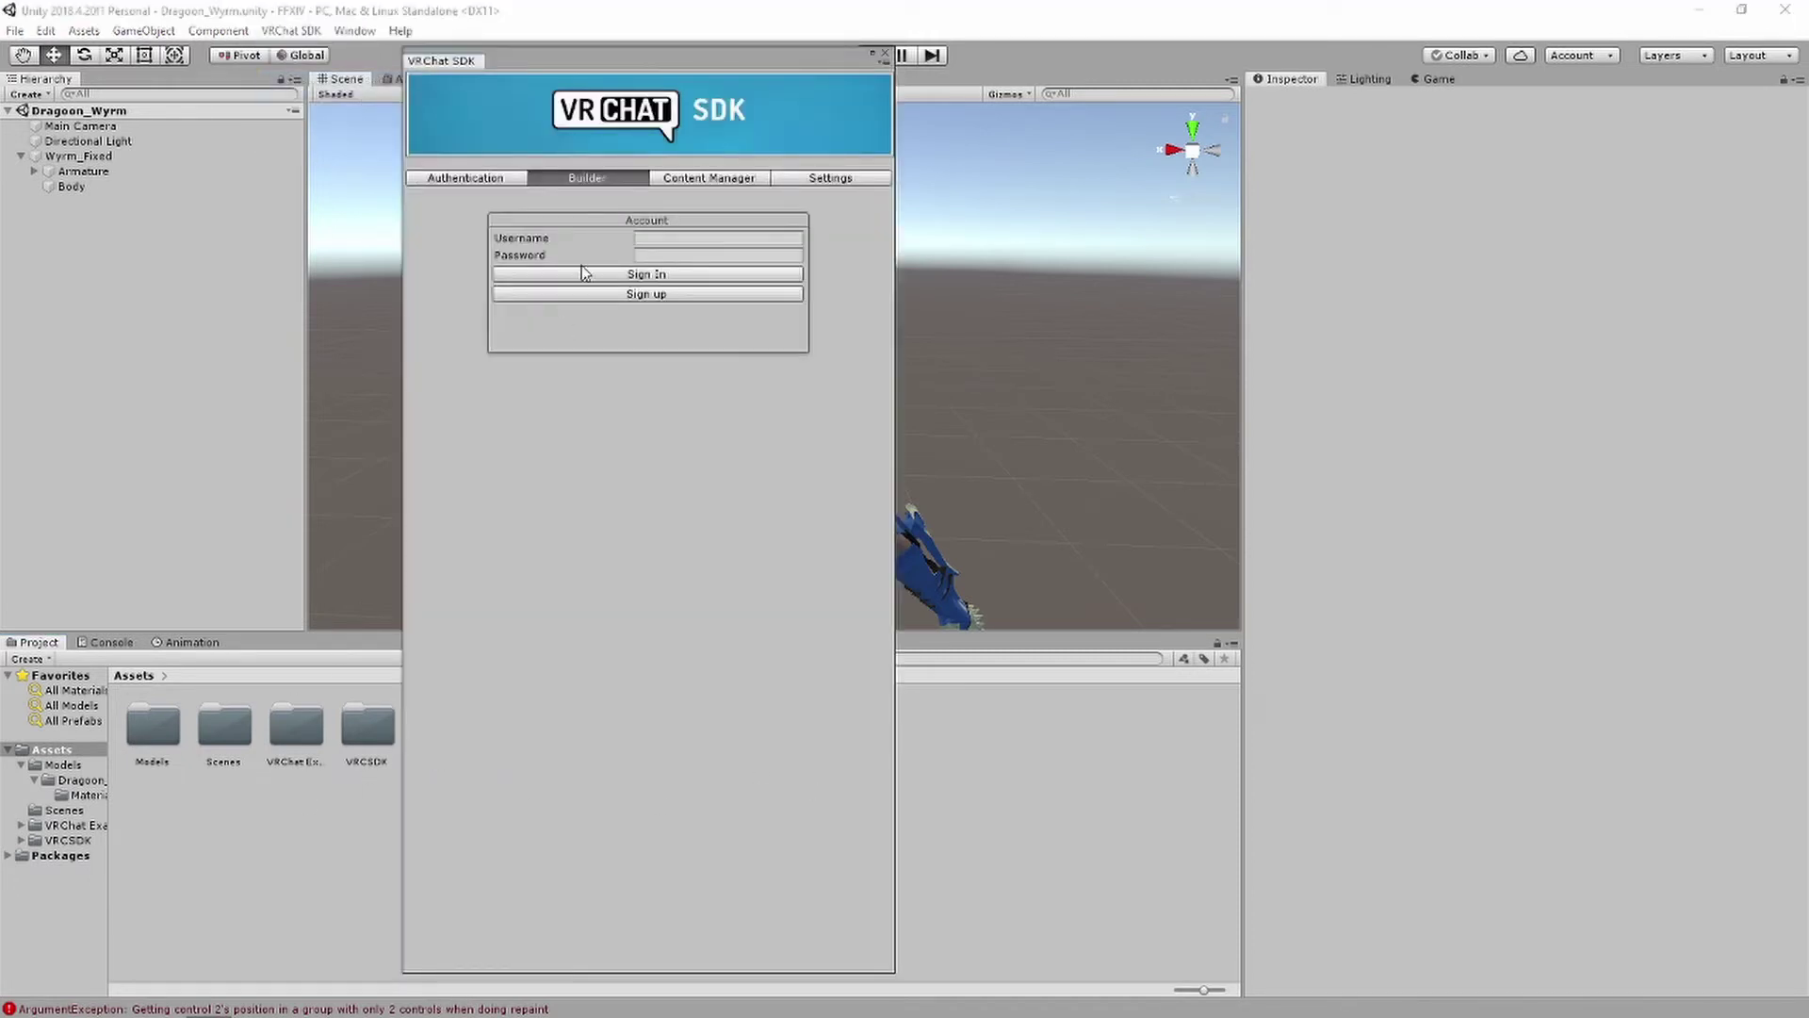
left_click(644, 237)
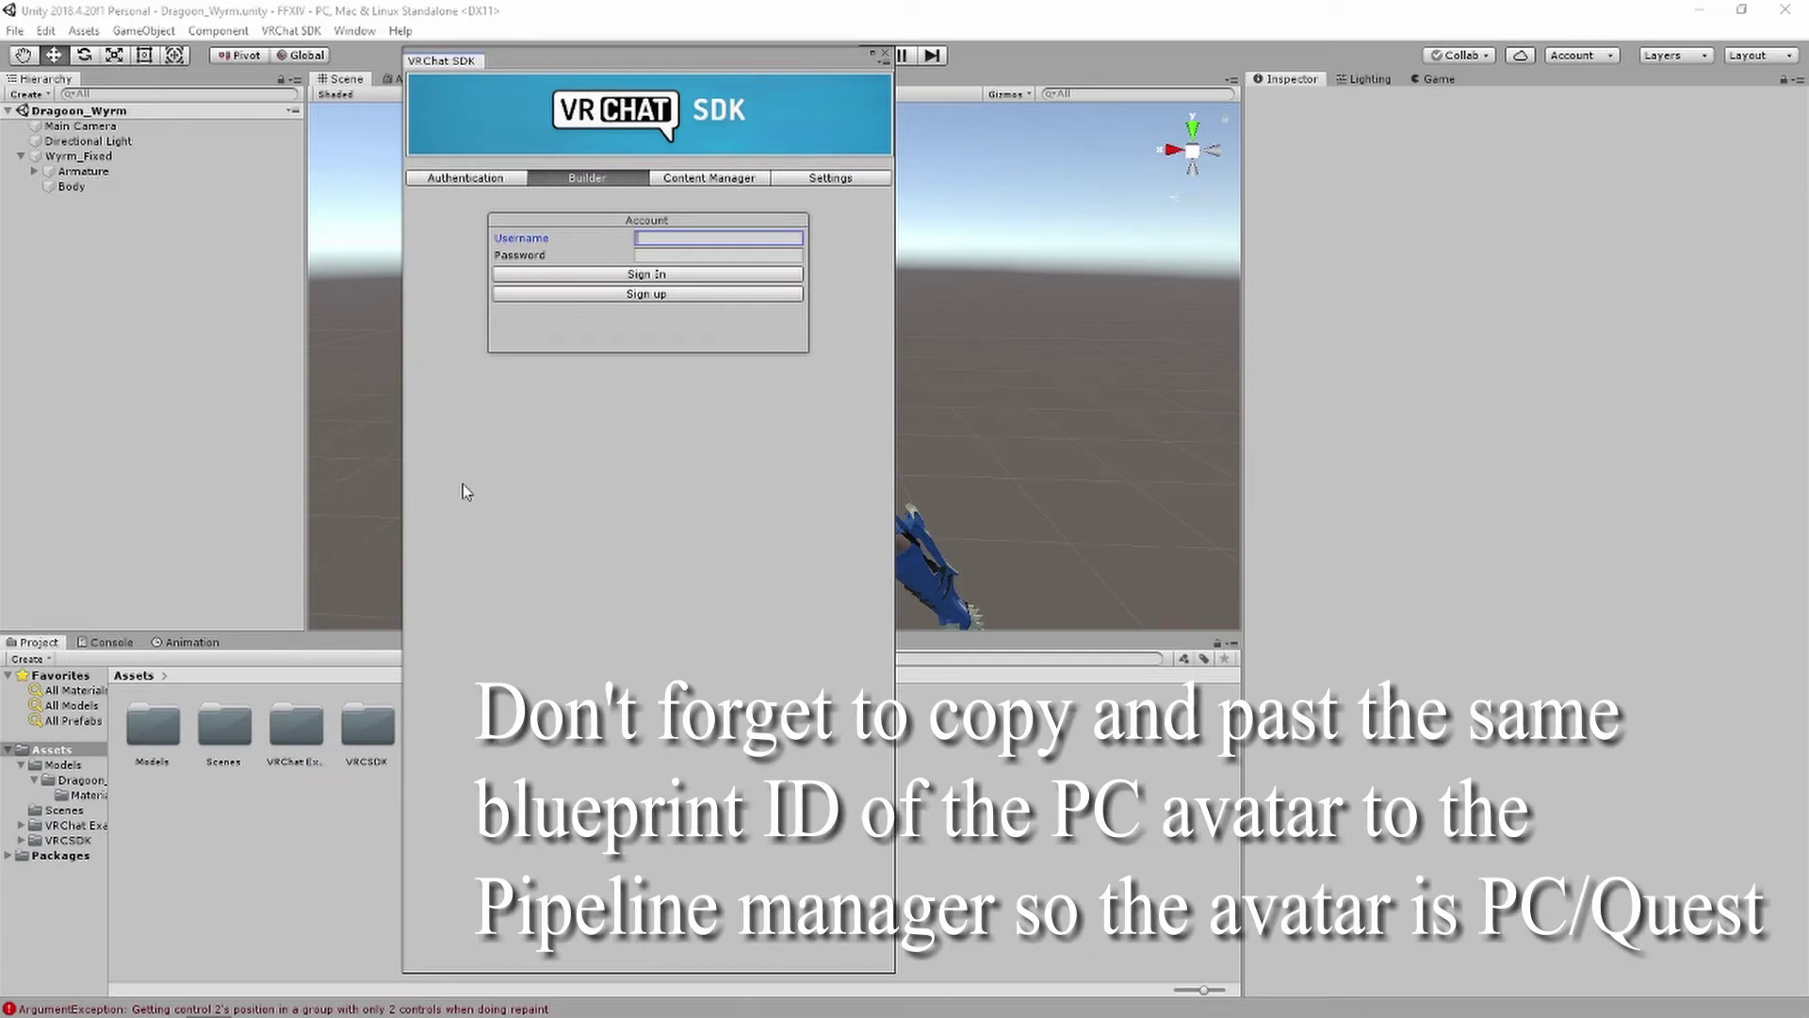
Close the SDK panel, switch the build target to Android, and close Build Settings
left_click(883, 54)
left_click(15, 30)
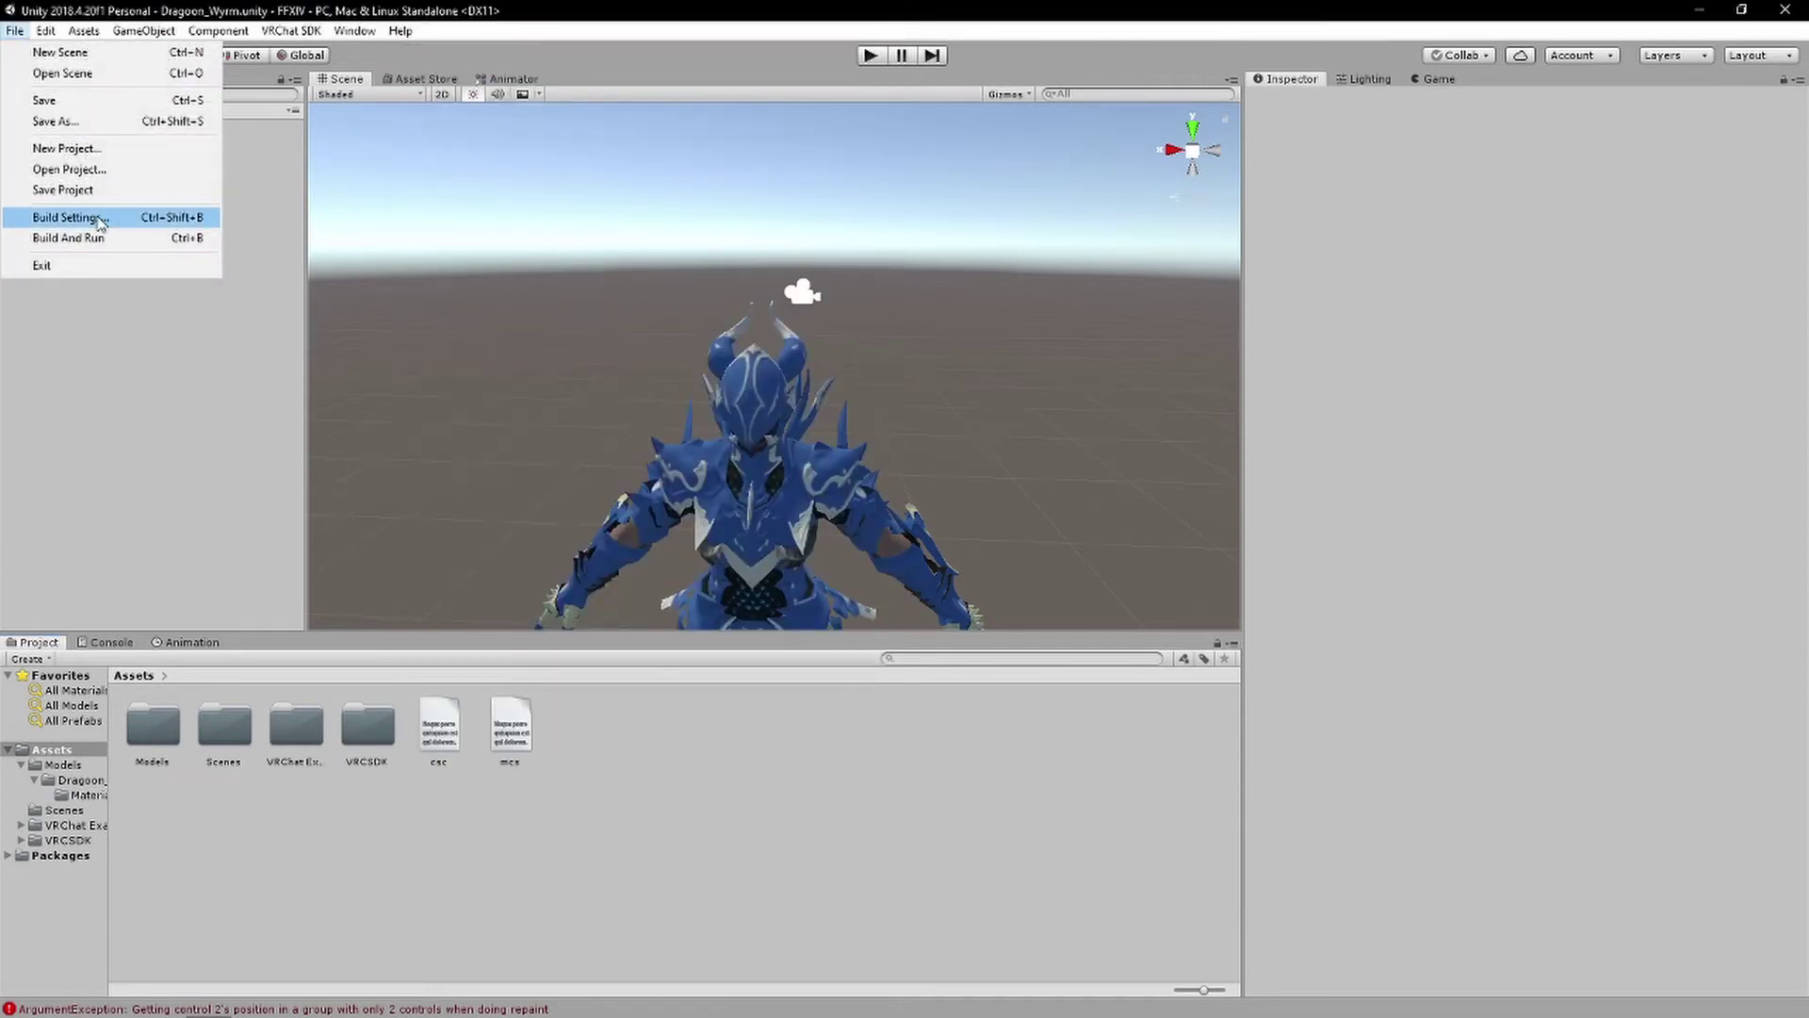
left_click(57, 221)
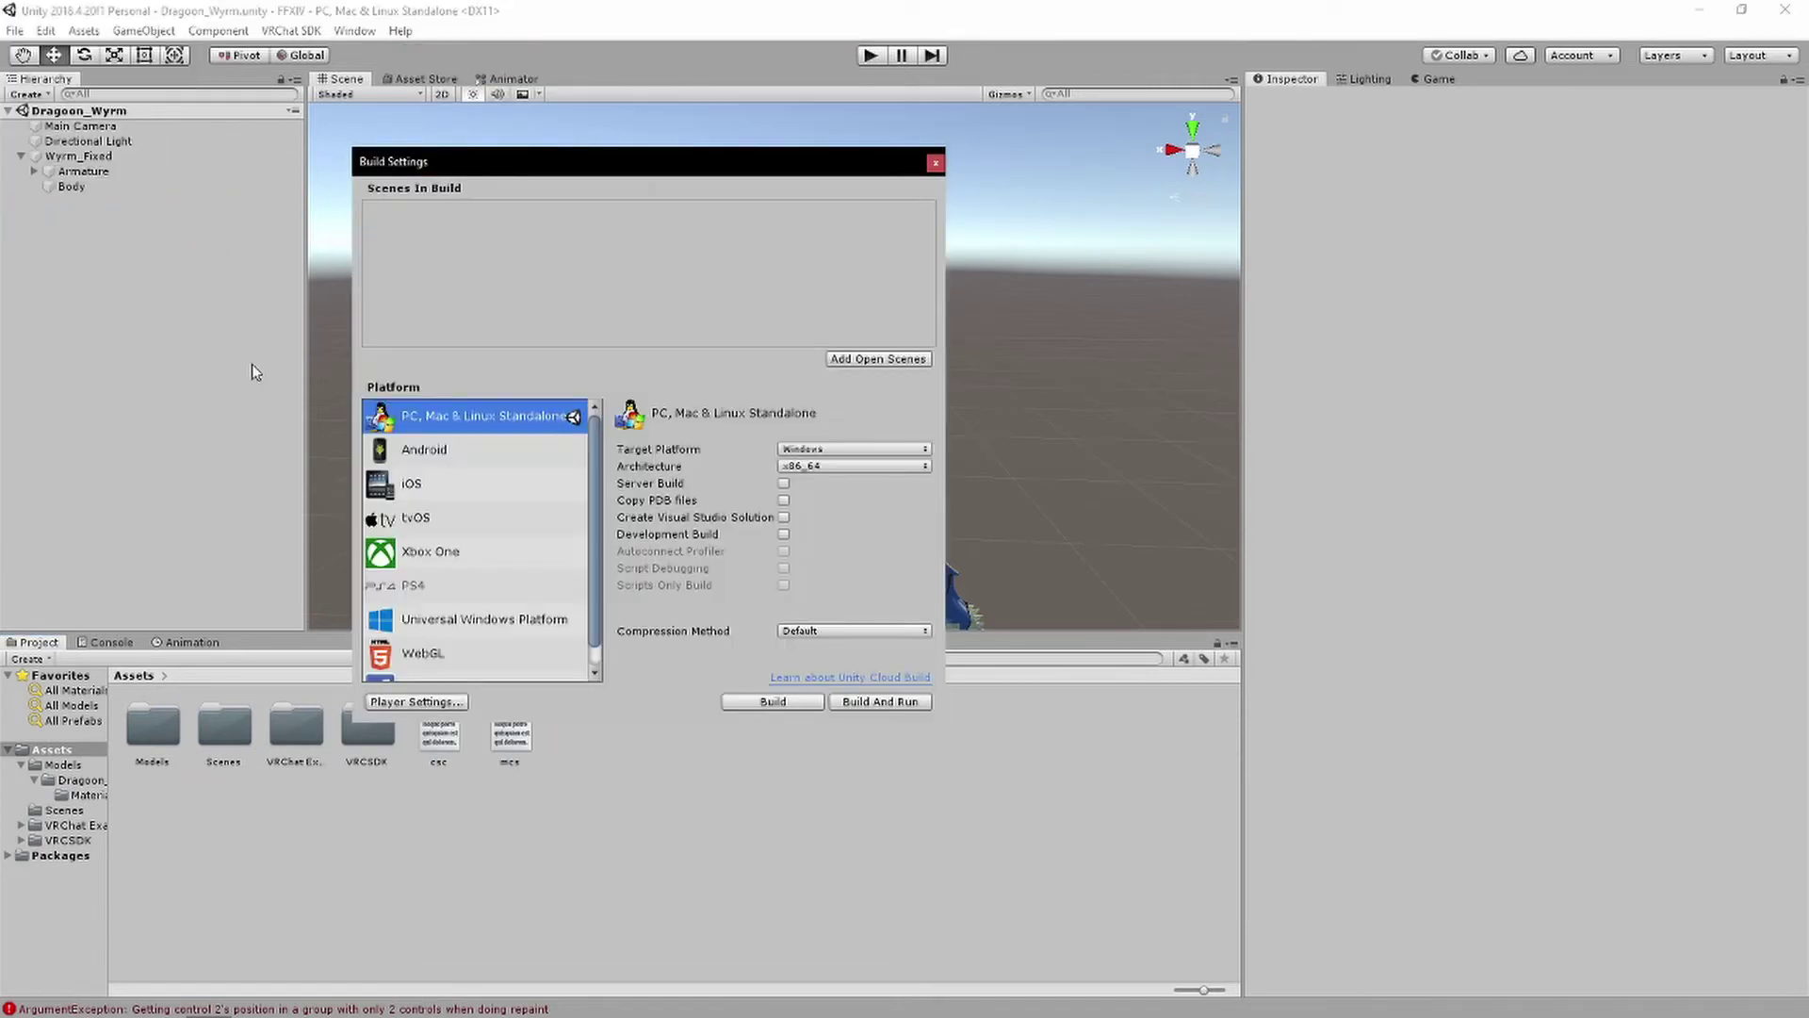
left_click(488, 449)
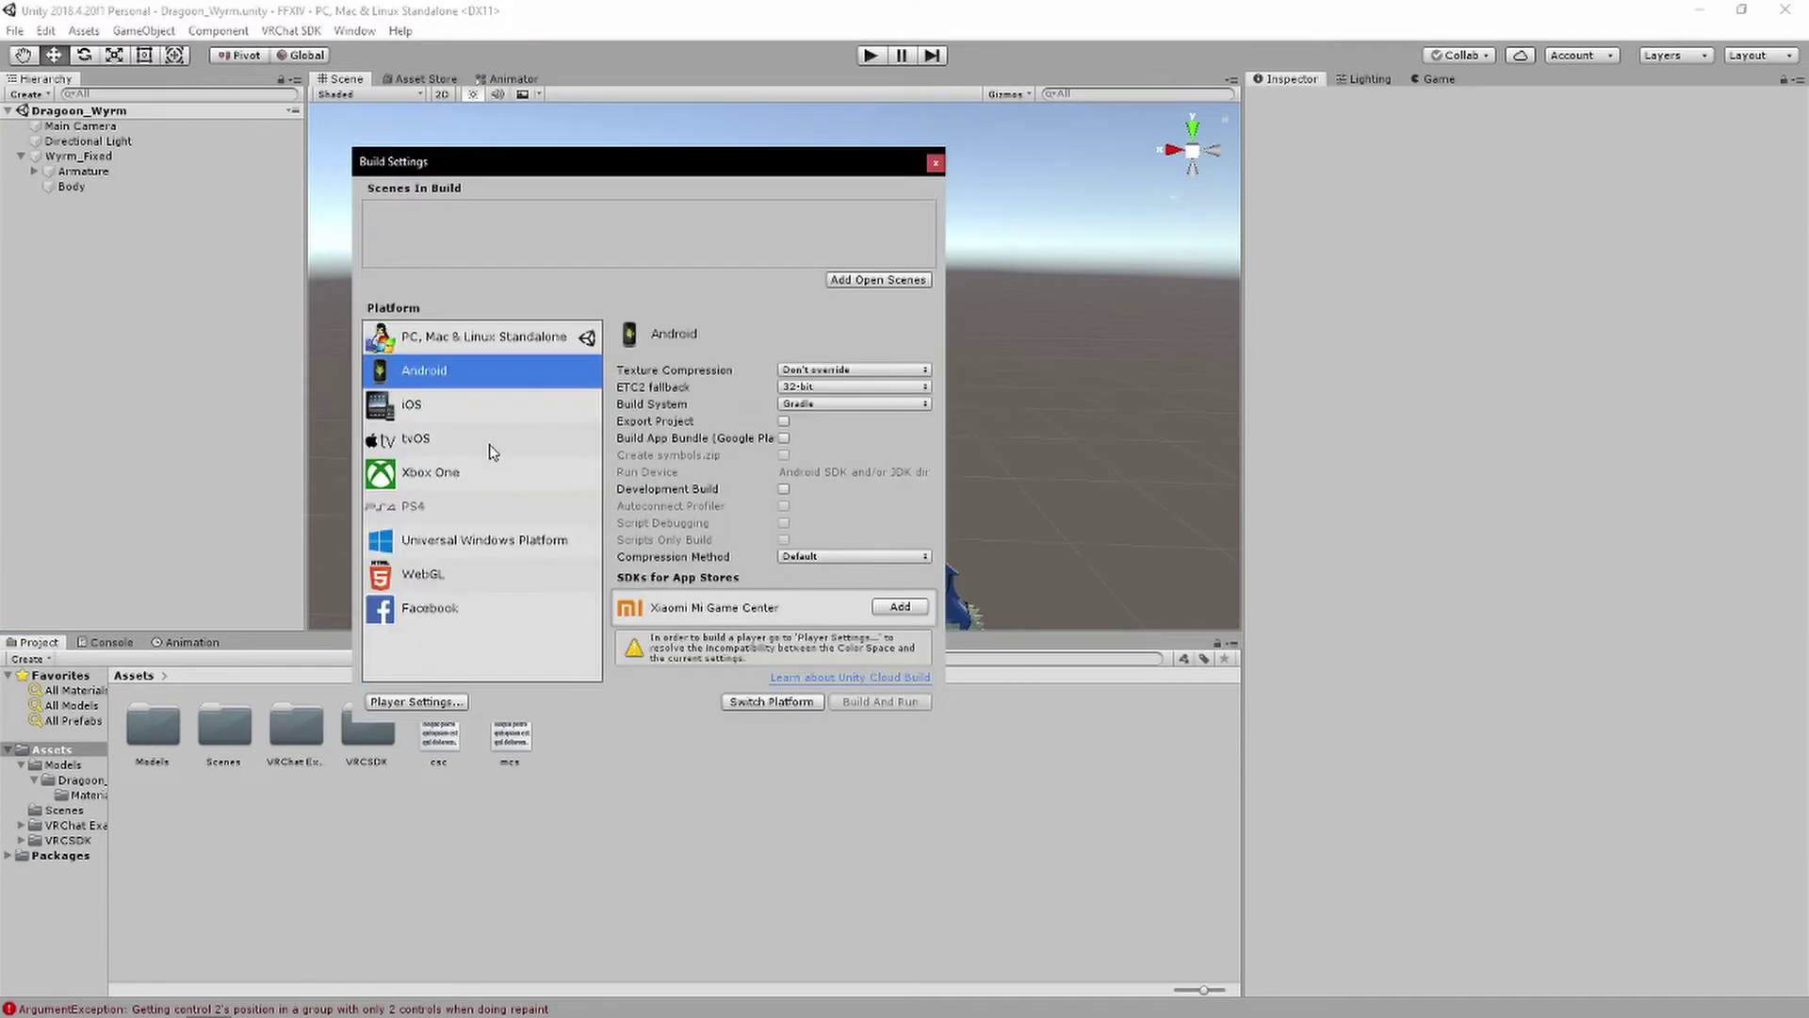
left_click(770, 702)
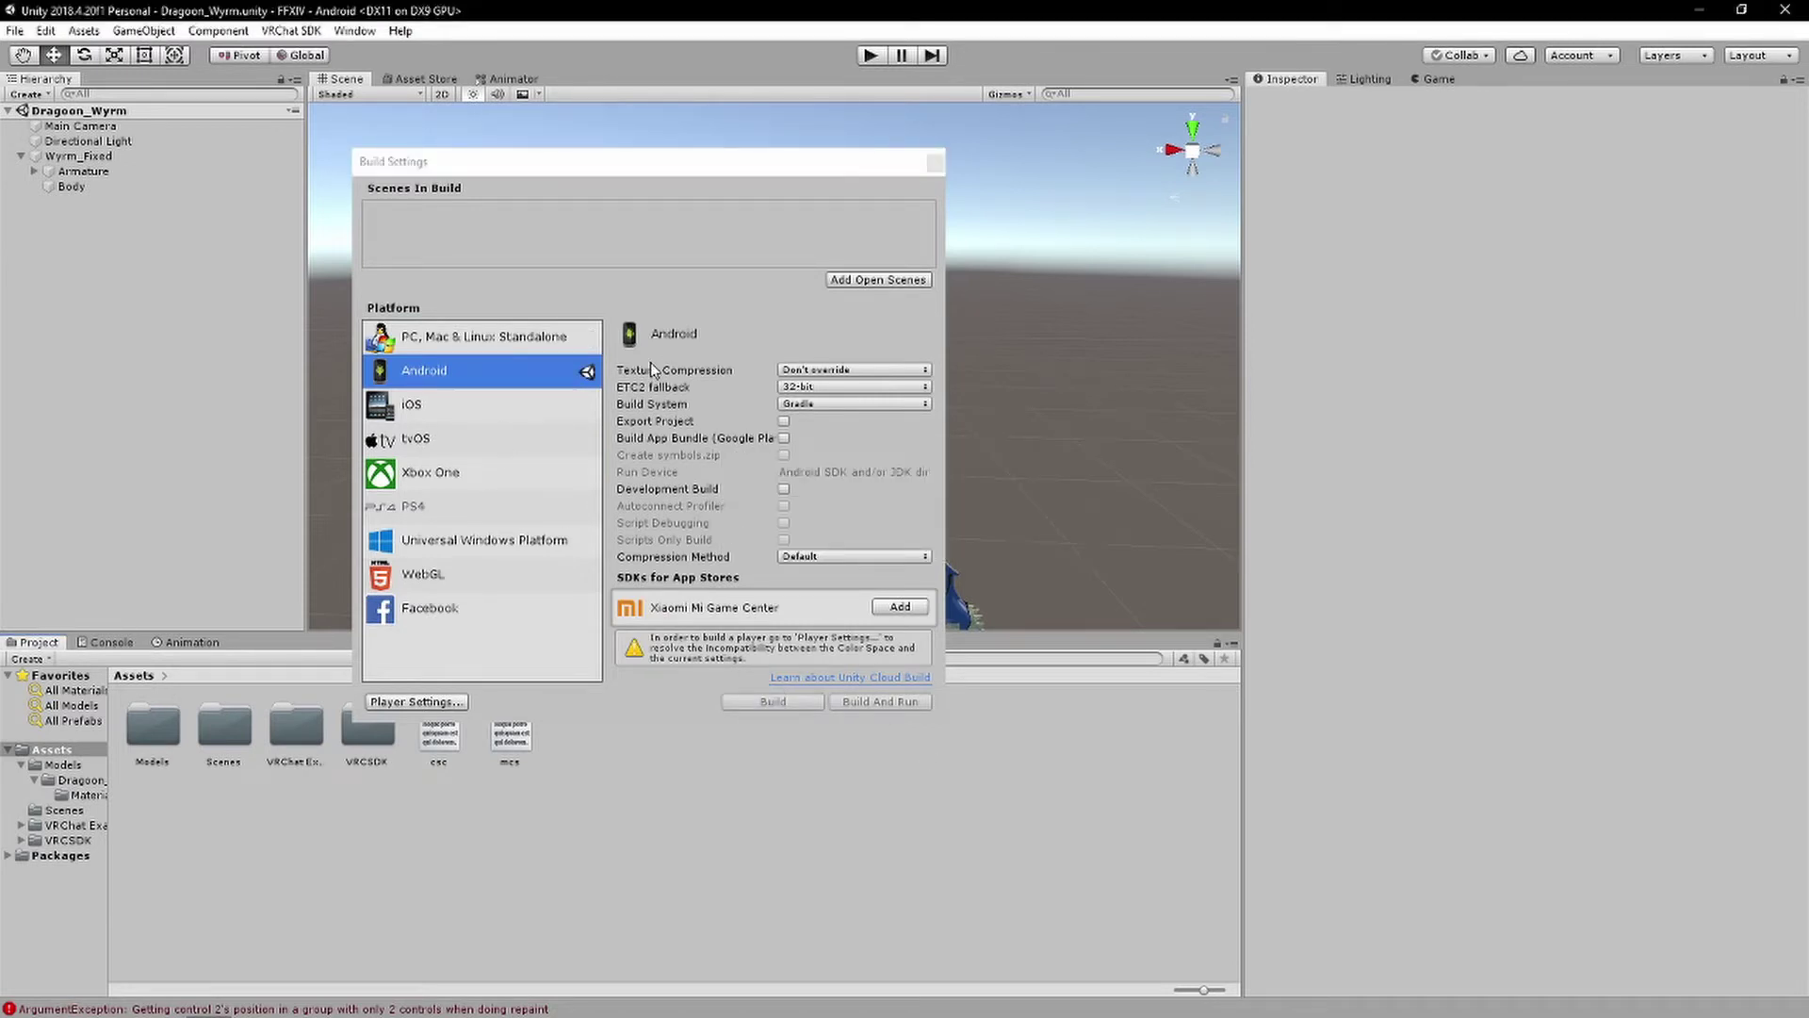
left_click(934, 162)
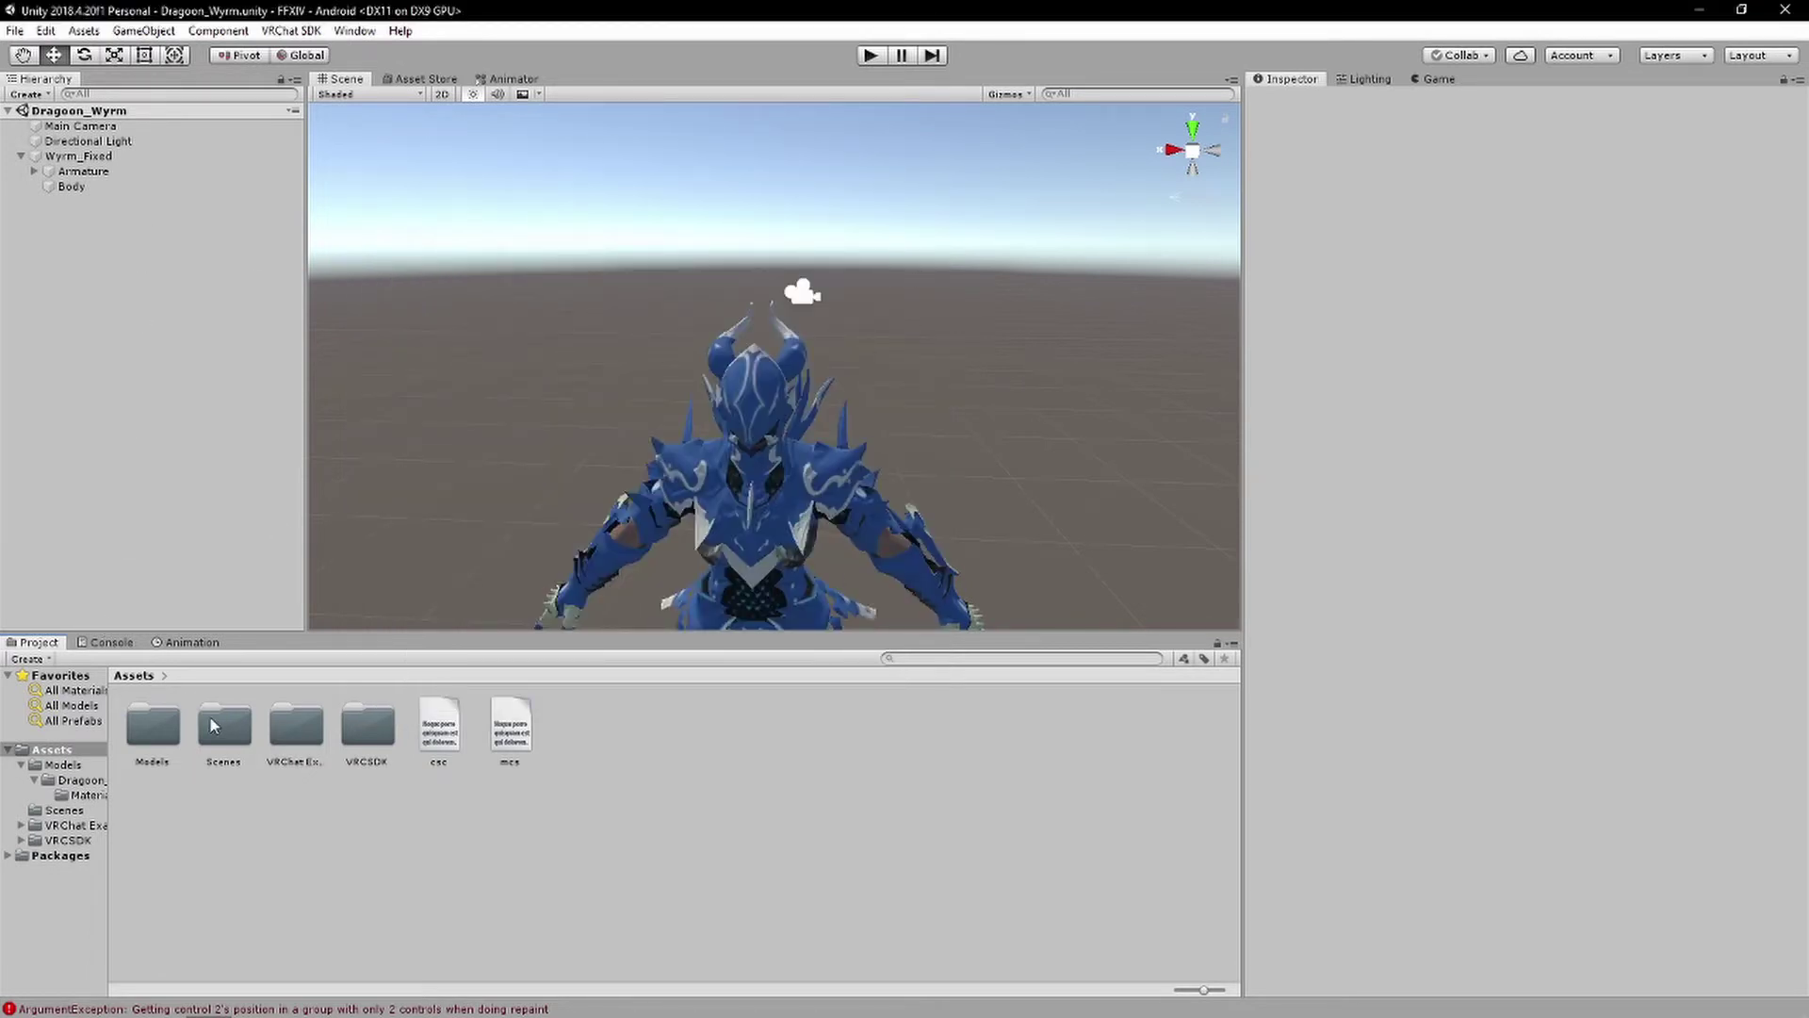
Open Models > Dragoon_Wyrm_Armor > Materials and orbit the Scene view around the armored model
double_click(153, 724)
double_click(150, 726)
left_click(155, 724)
double_click(154, 724)
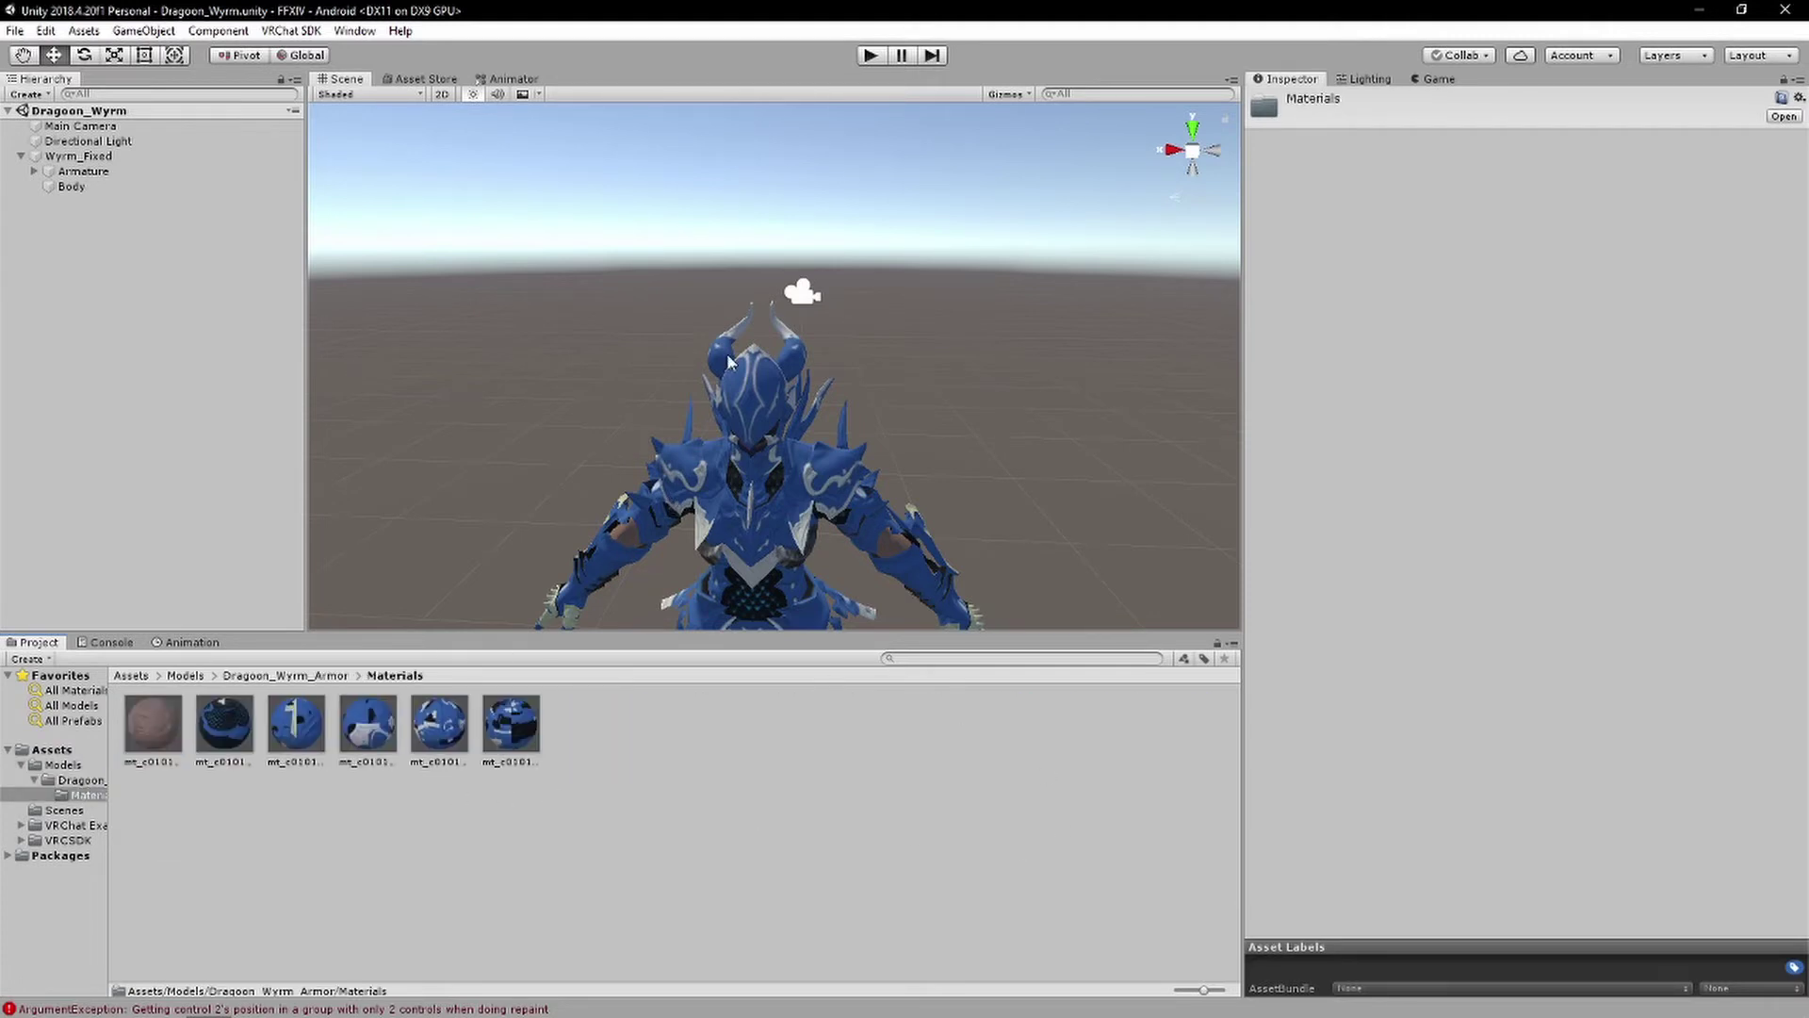
left_click_drag(730, 361, 876, 415, "alt")
scroll(820, 395, "down", 5, "alt")
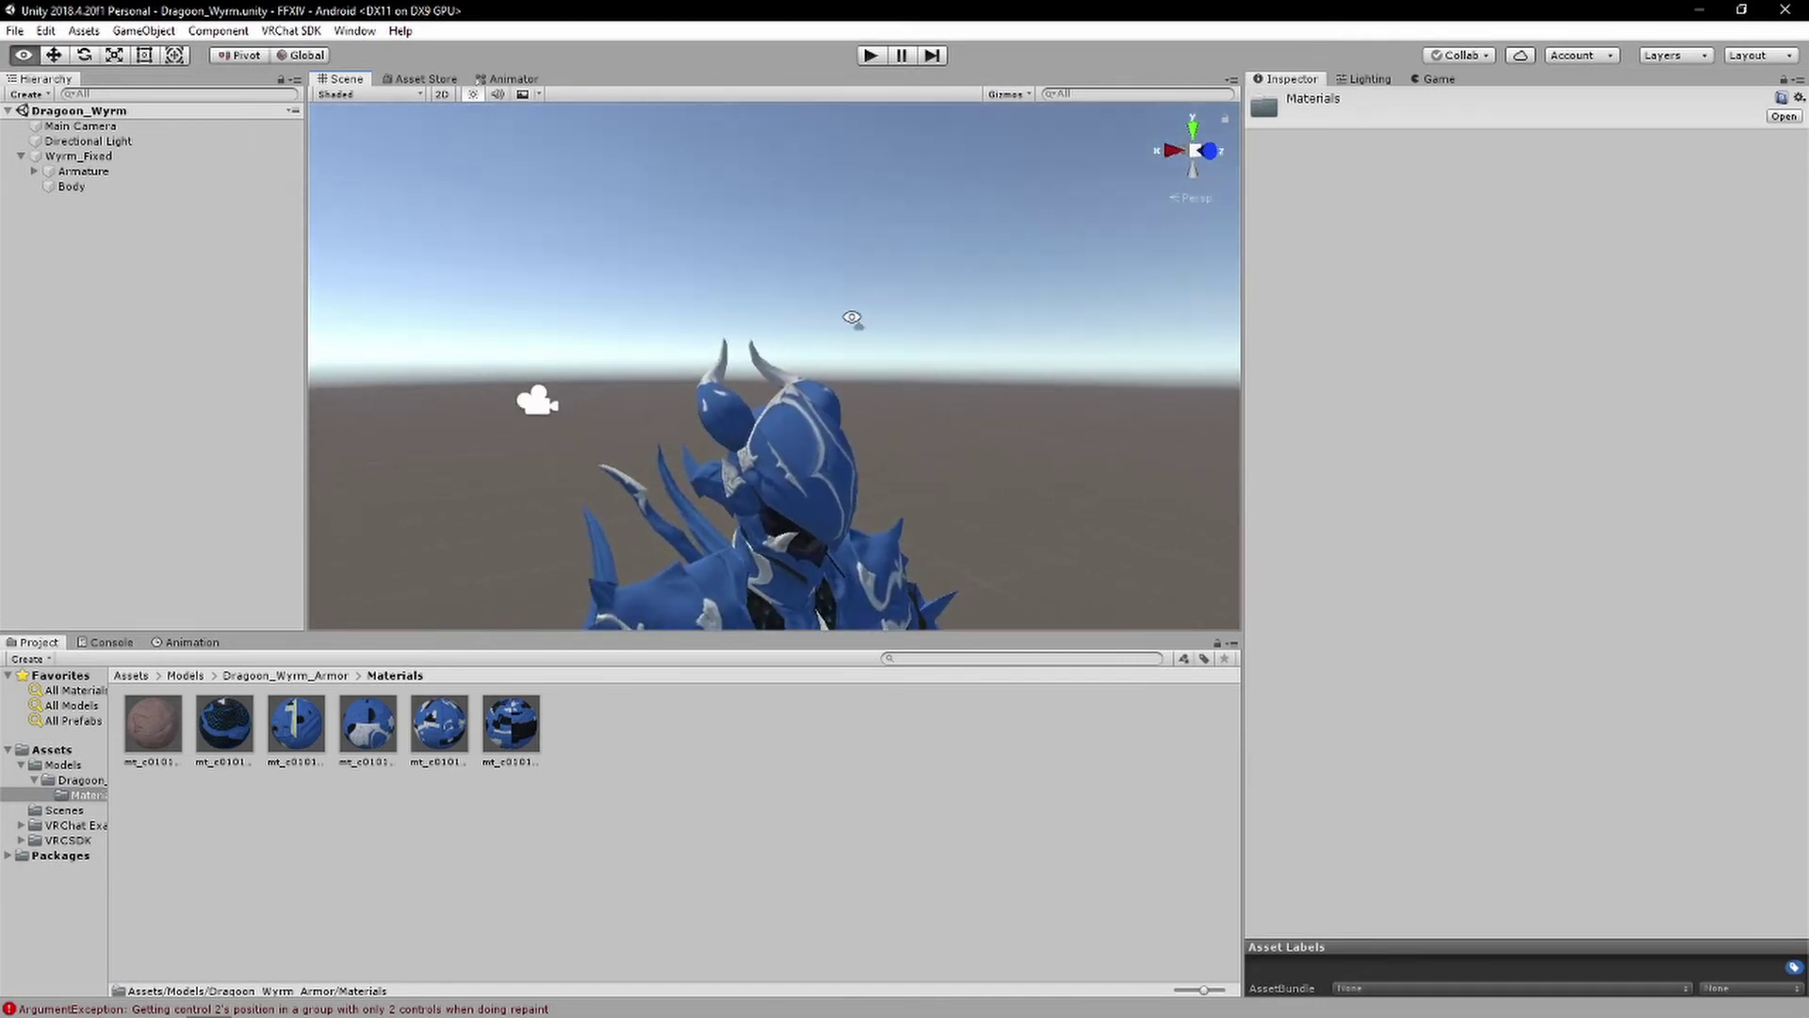
Select mt_c0101e0036_dwn_a_d, ping its Normal Map texture, and raise Smoothness from 0 to 1
scroll(835, 407, "up", 10, "alt")
scroll(829, 431, "down", 5, "alt")
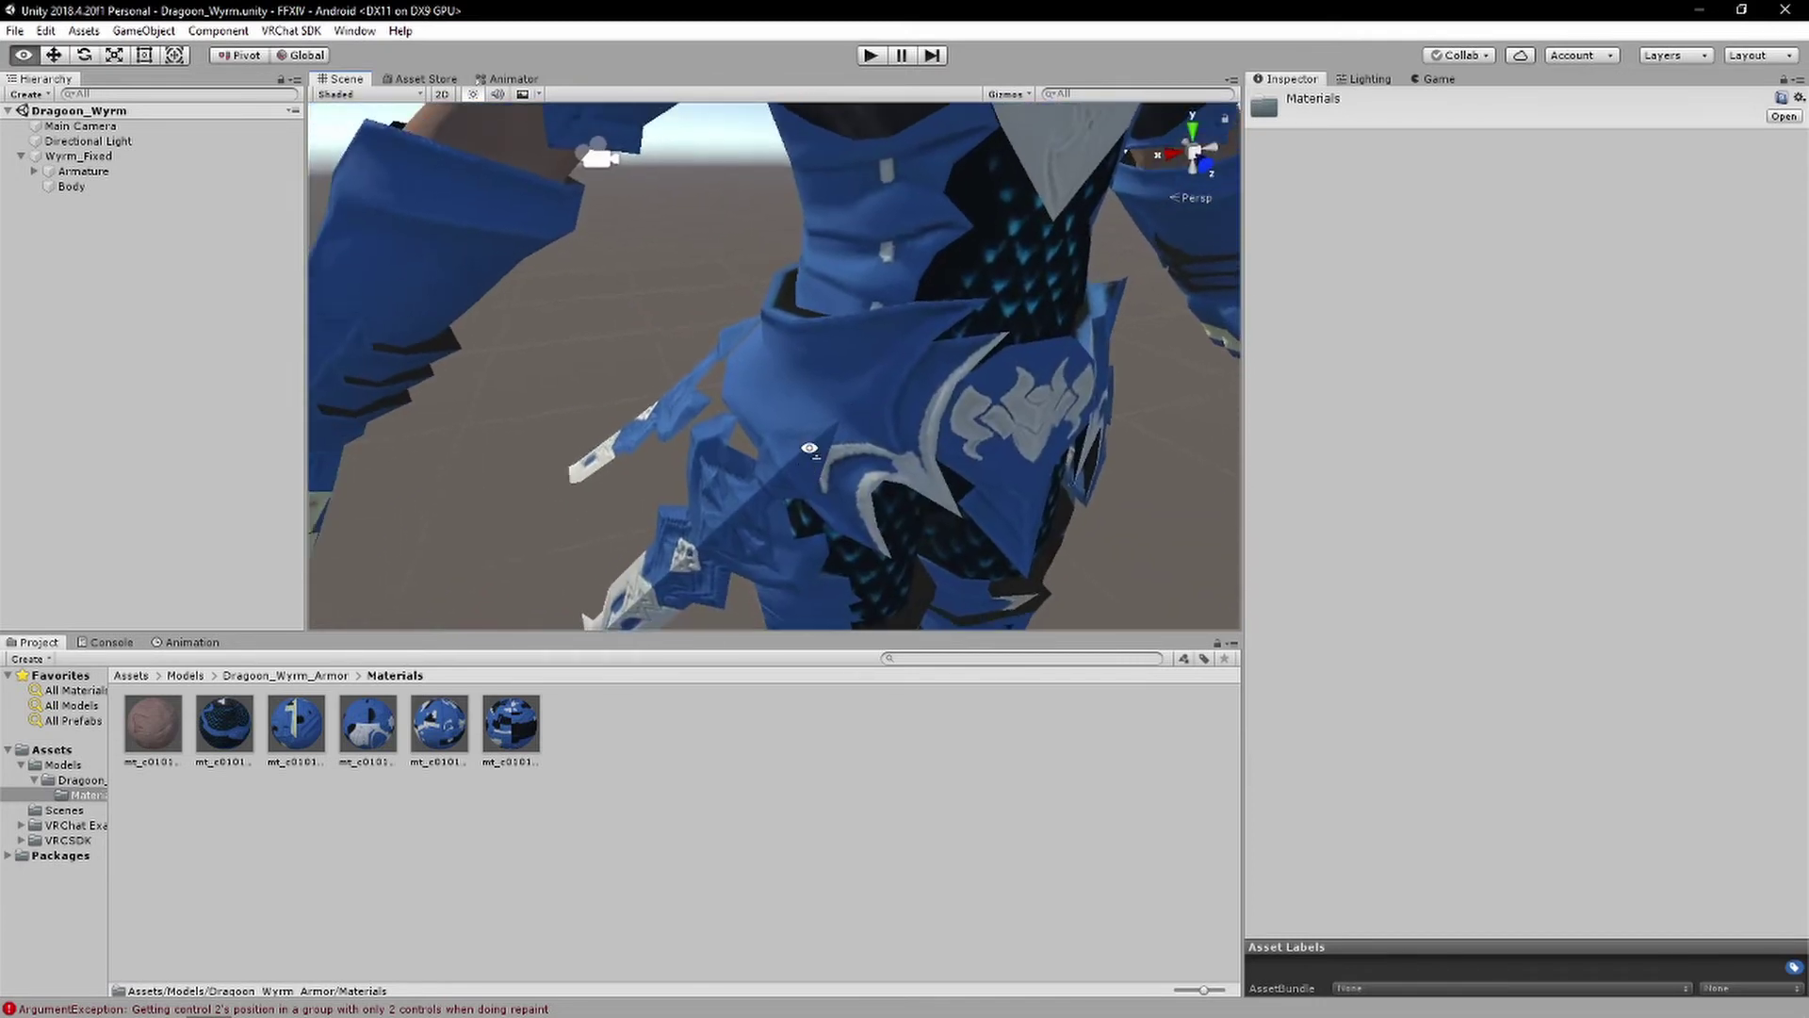
left_click(254, 735)
left_click(1777, 362)
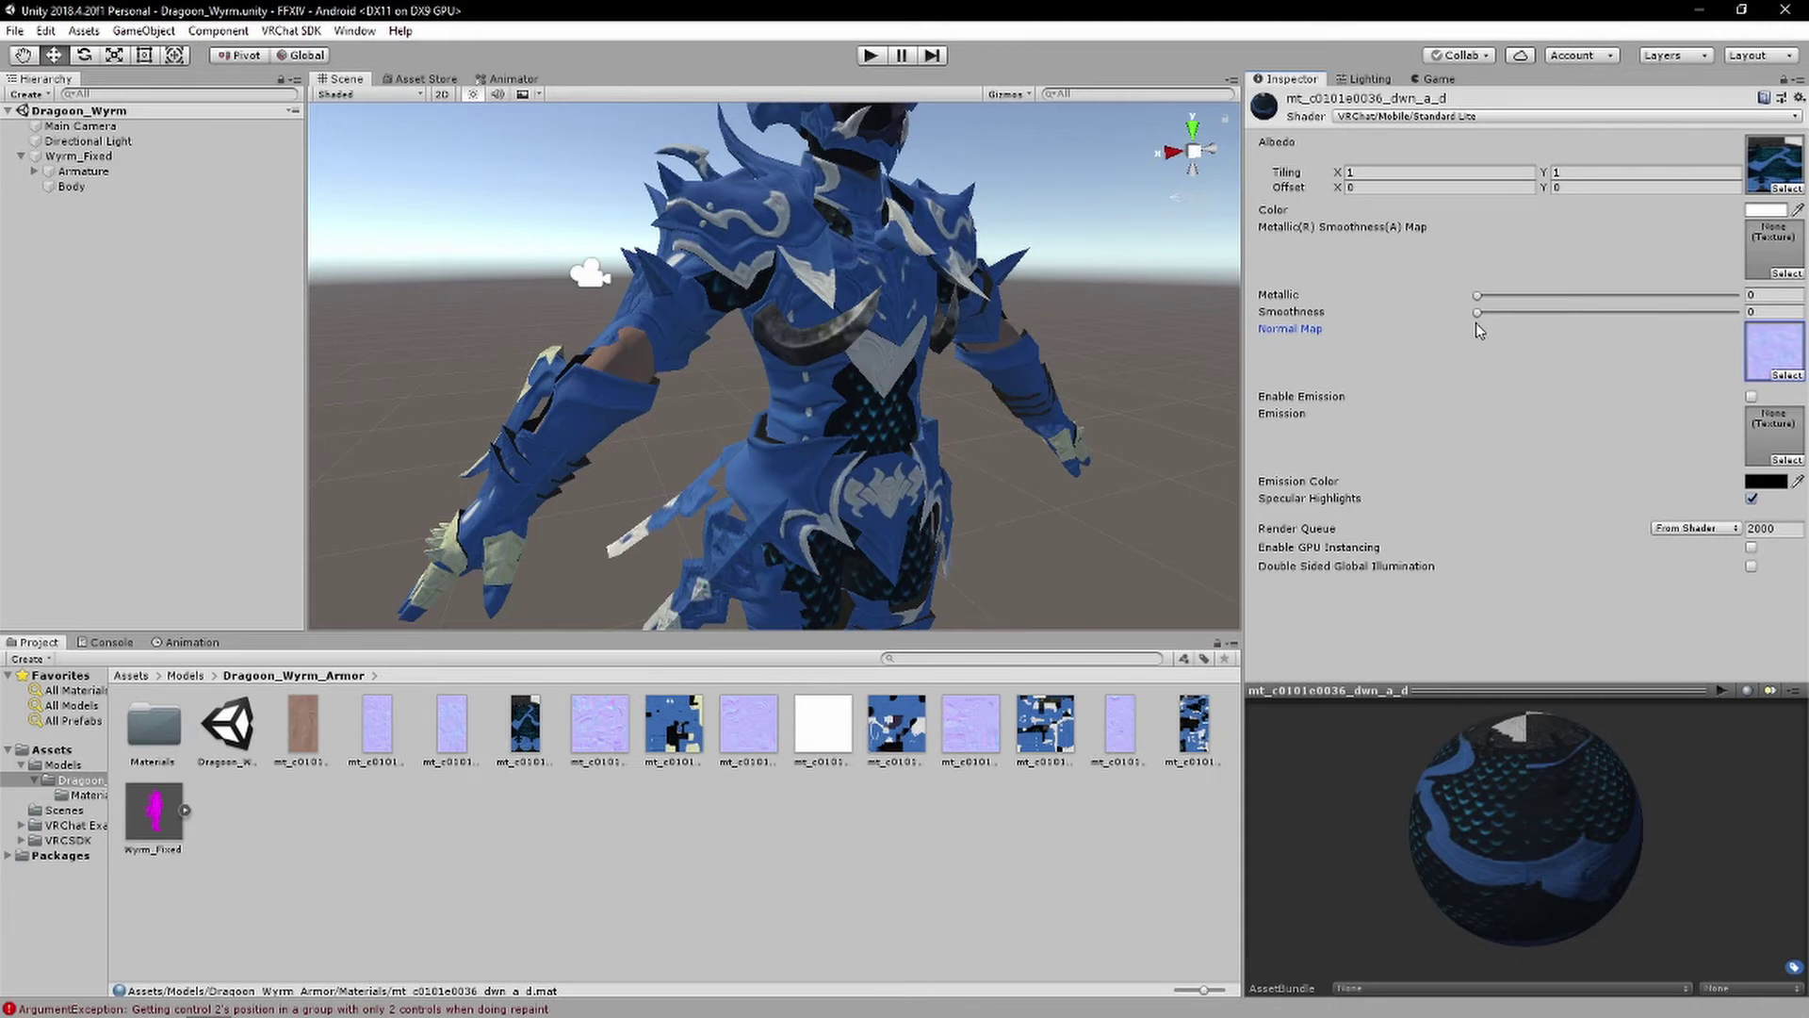
left_click_drag(1478, 312, 1040, 321)
Select five armor materials and test Smoothness and Metallic, bringing Smoothness back to 0
left_click(153, 724)
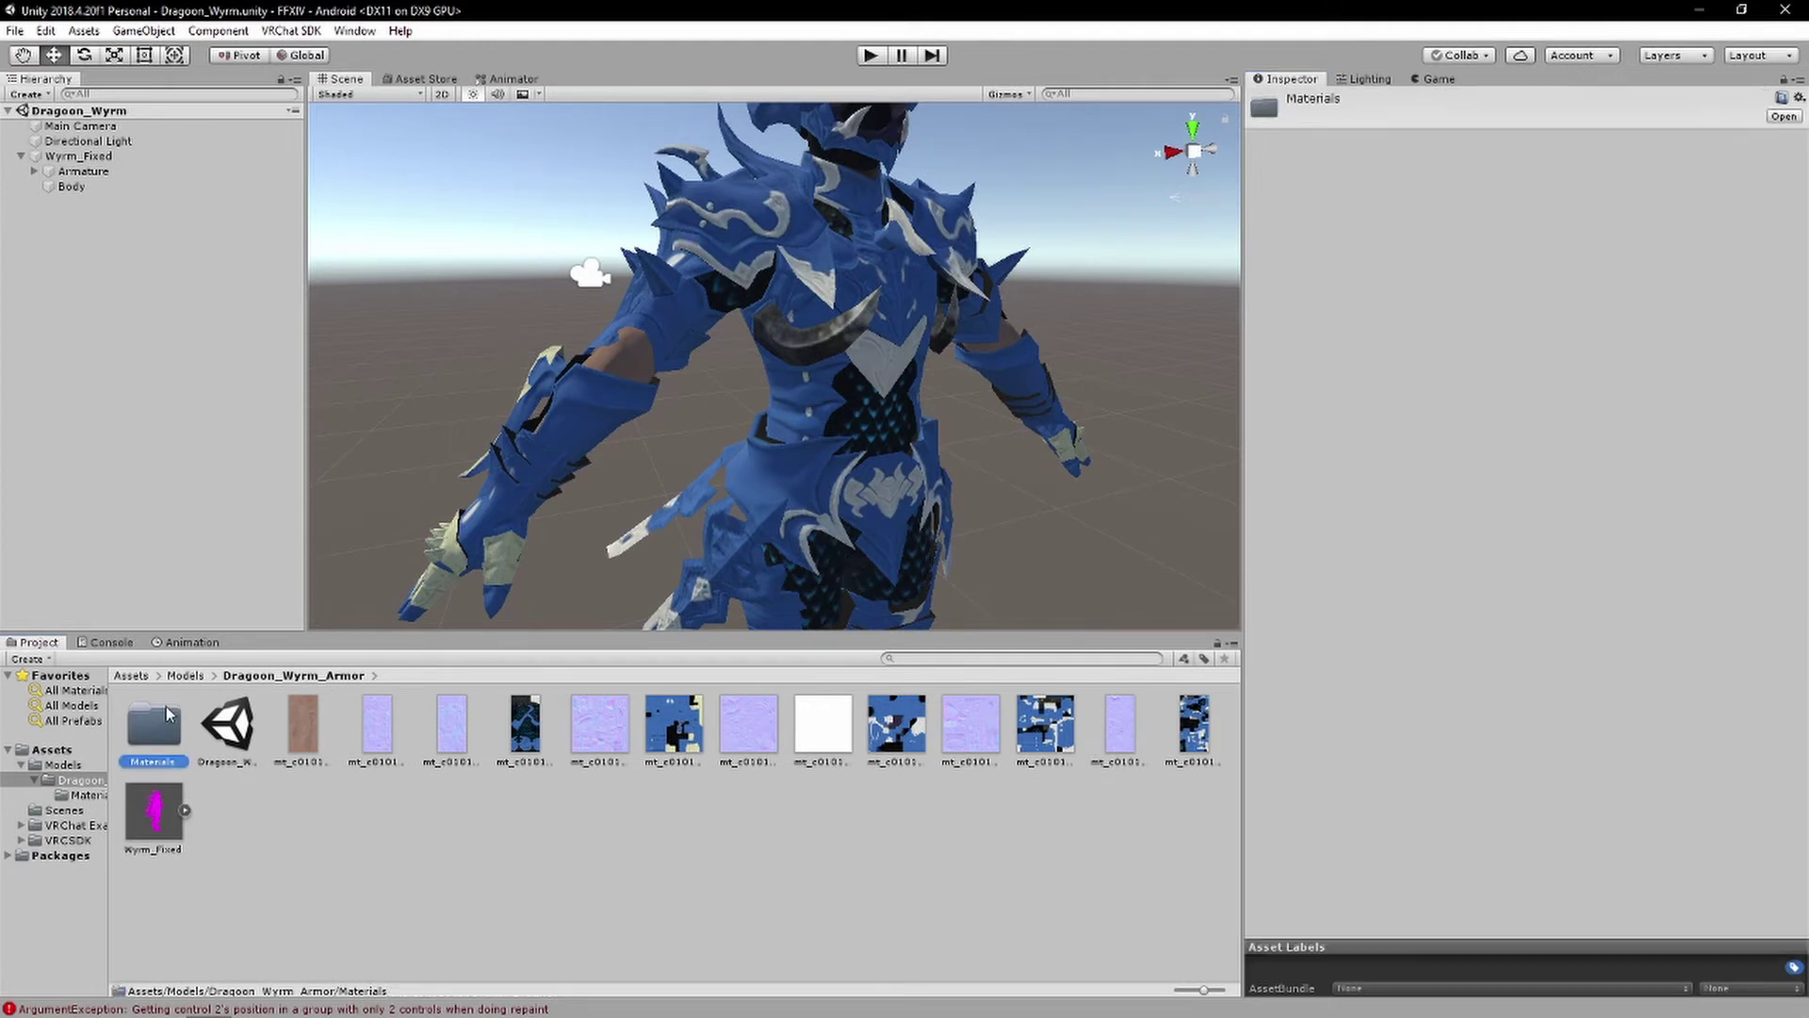
double_click(154, 724)
left_click(225, 724)
left_click(509, 724, "shift")
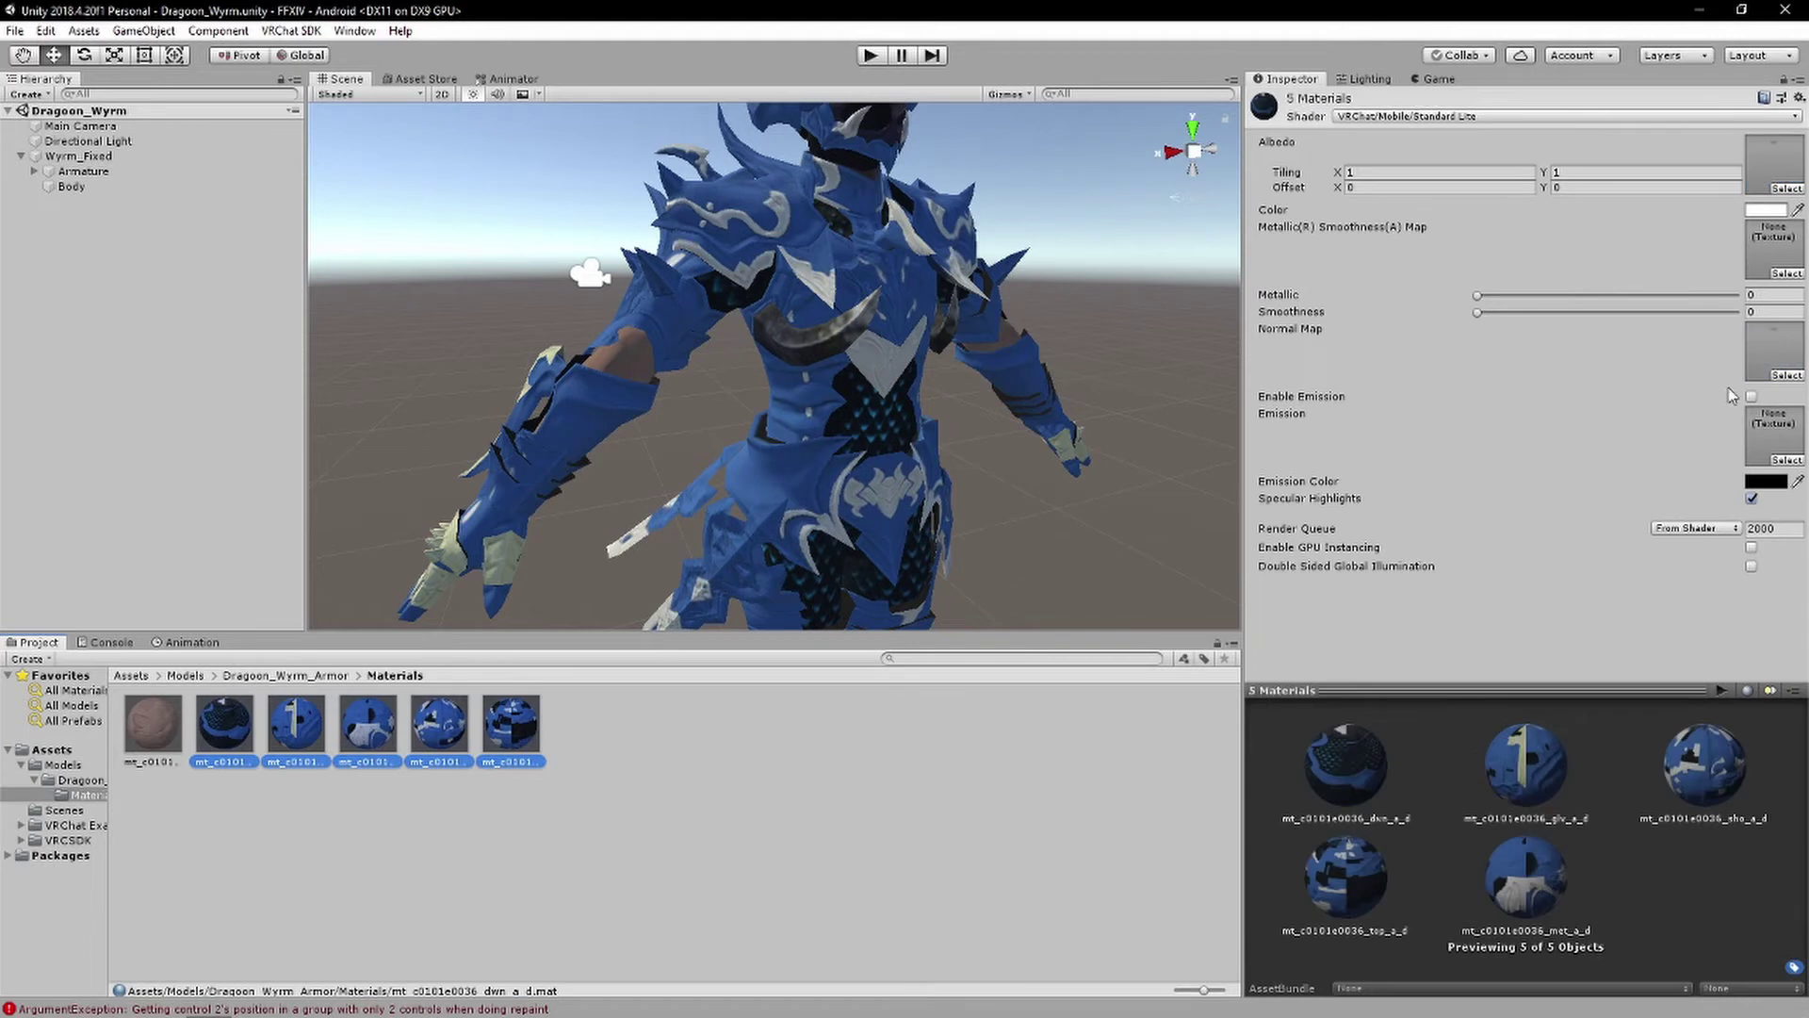
mouse_move(1480, 315)
left_mouse_down()
mouse_move(1752, 322)
mouse_move(1348, 305)
mouse_move(1498, 307)
mouse_move(1536, 326)
mouse_move(1620, 309)
mouse_move(1476, 298)
left_mouse_up()
left_click(1511, 315)
left_click_drag(1620, 316, 1207, 313)
Open the Shader list to the VRChat > Mobile shader choices
left_click(1442, 117)
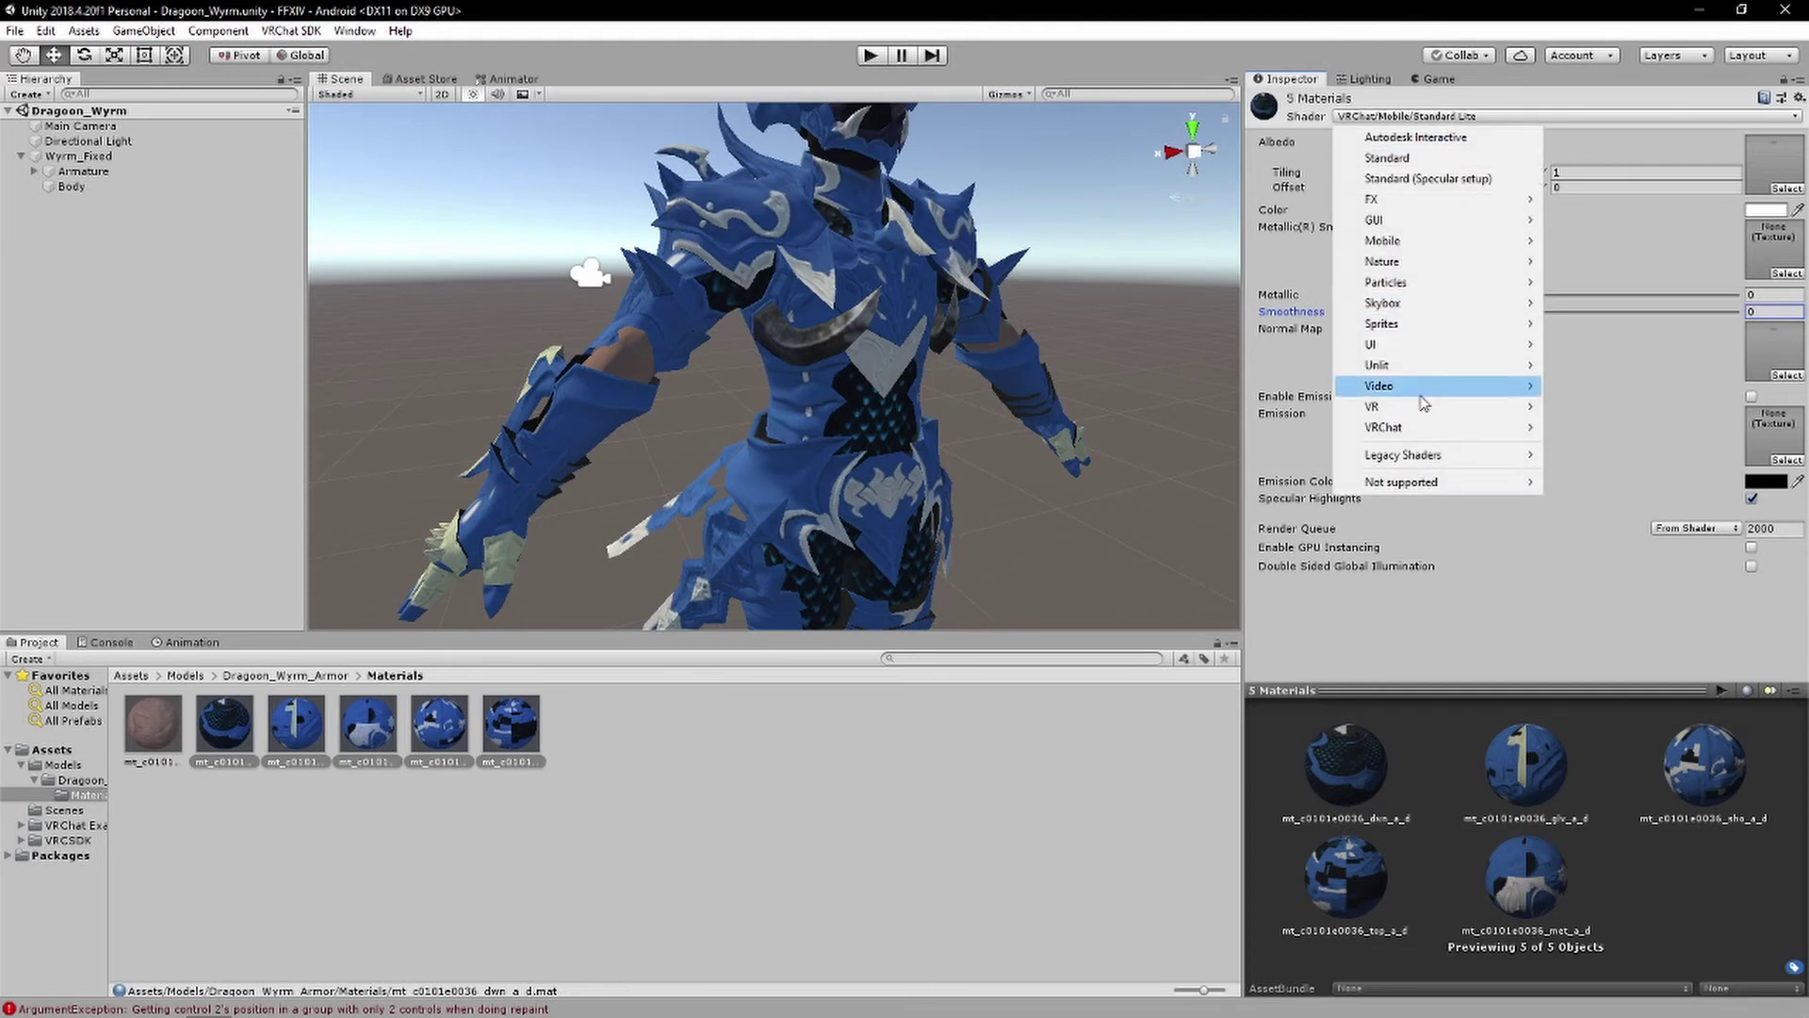
mouse_move(1413, 428)
mouse_move(1593, 429)
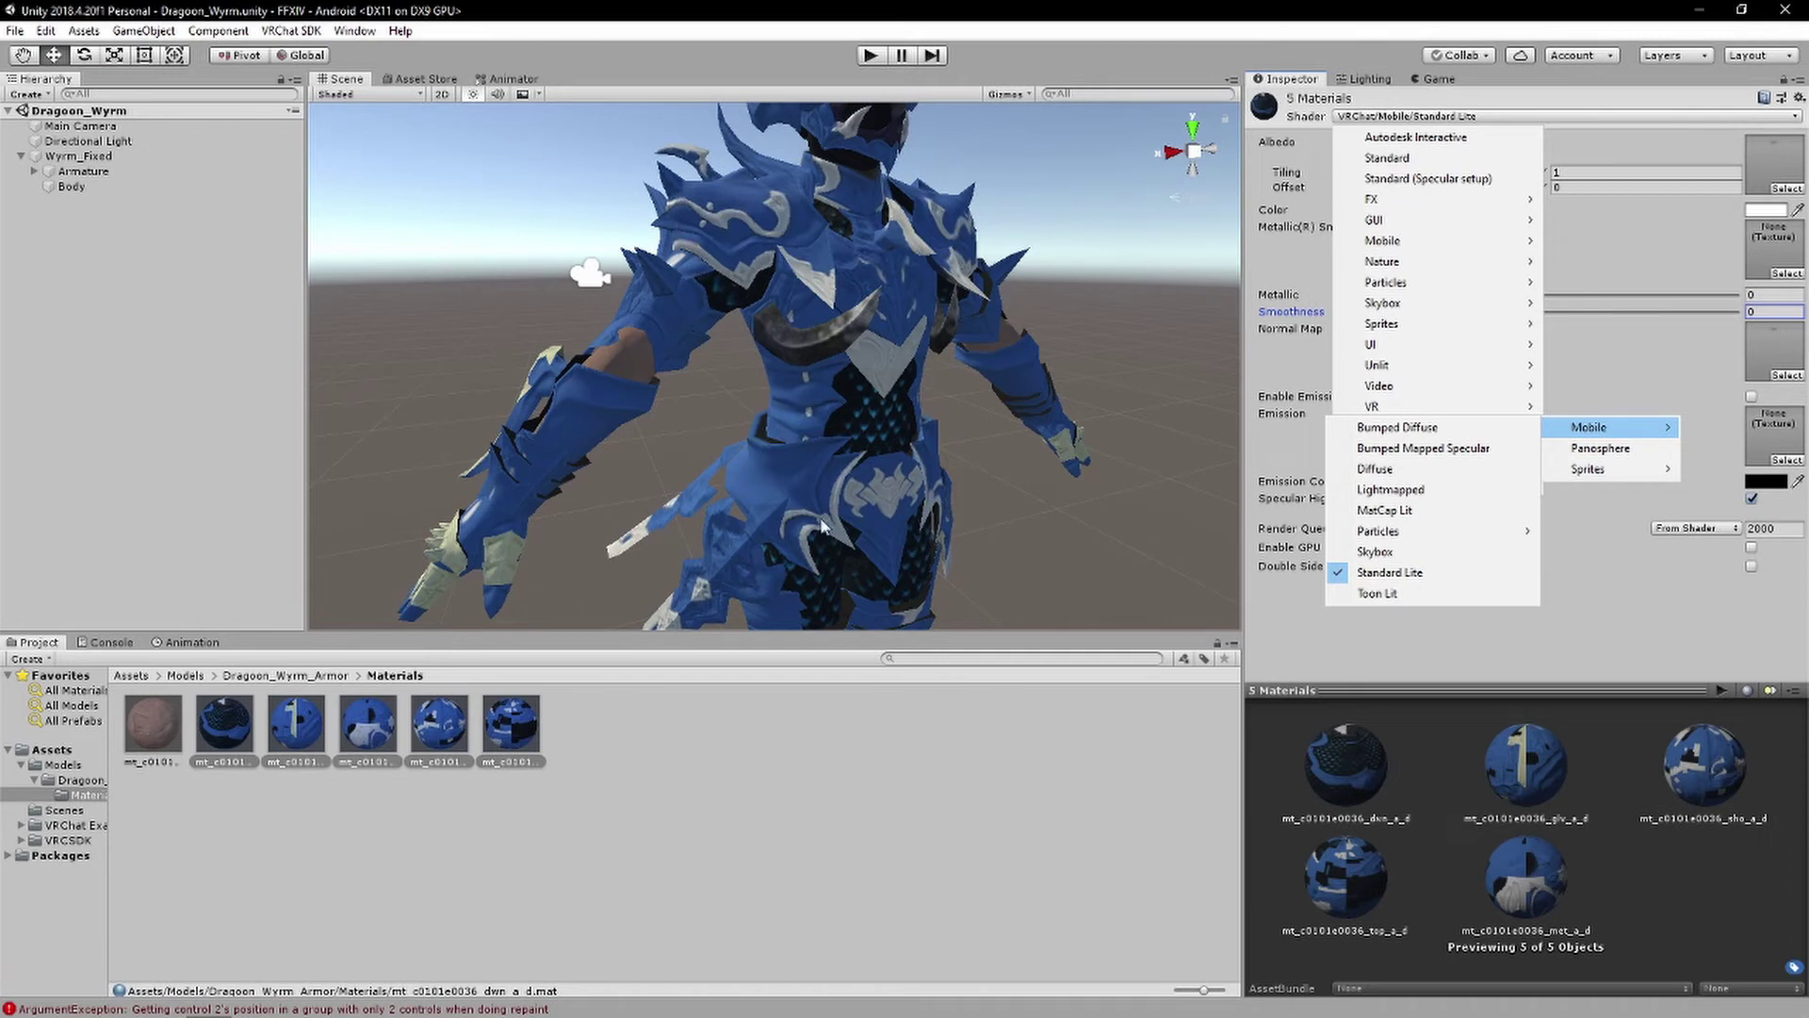
Close the shader list and tint the Directional Light's colour red
left_click(132, 142)
left_click(132, 141)
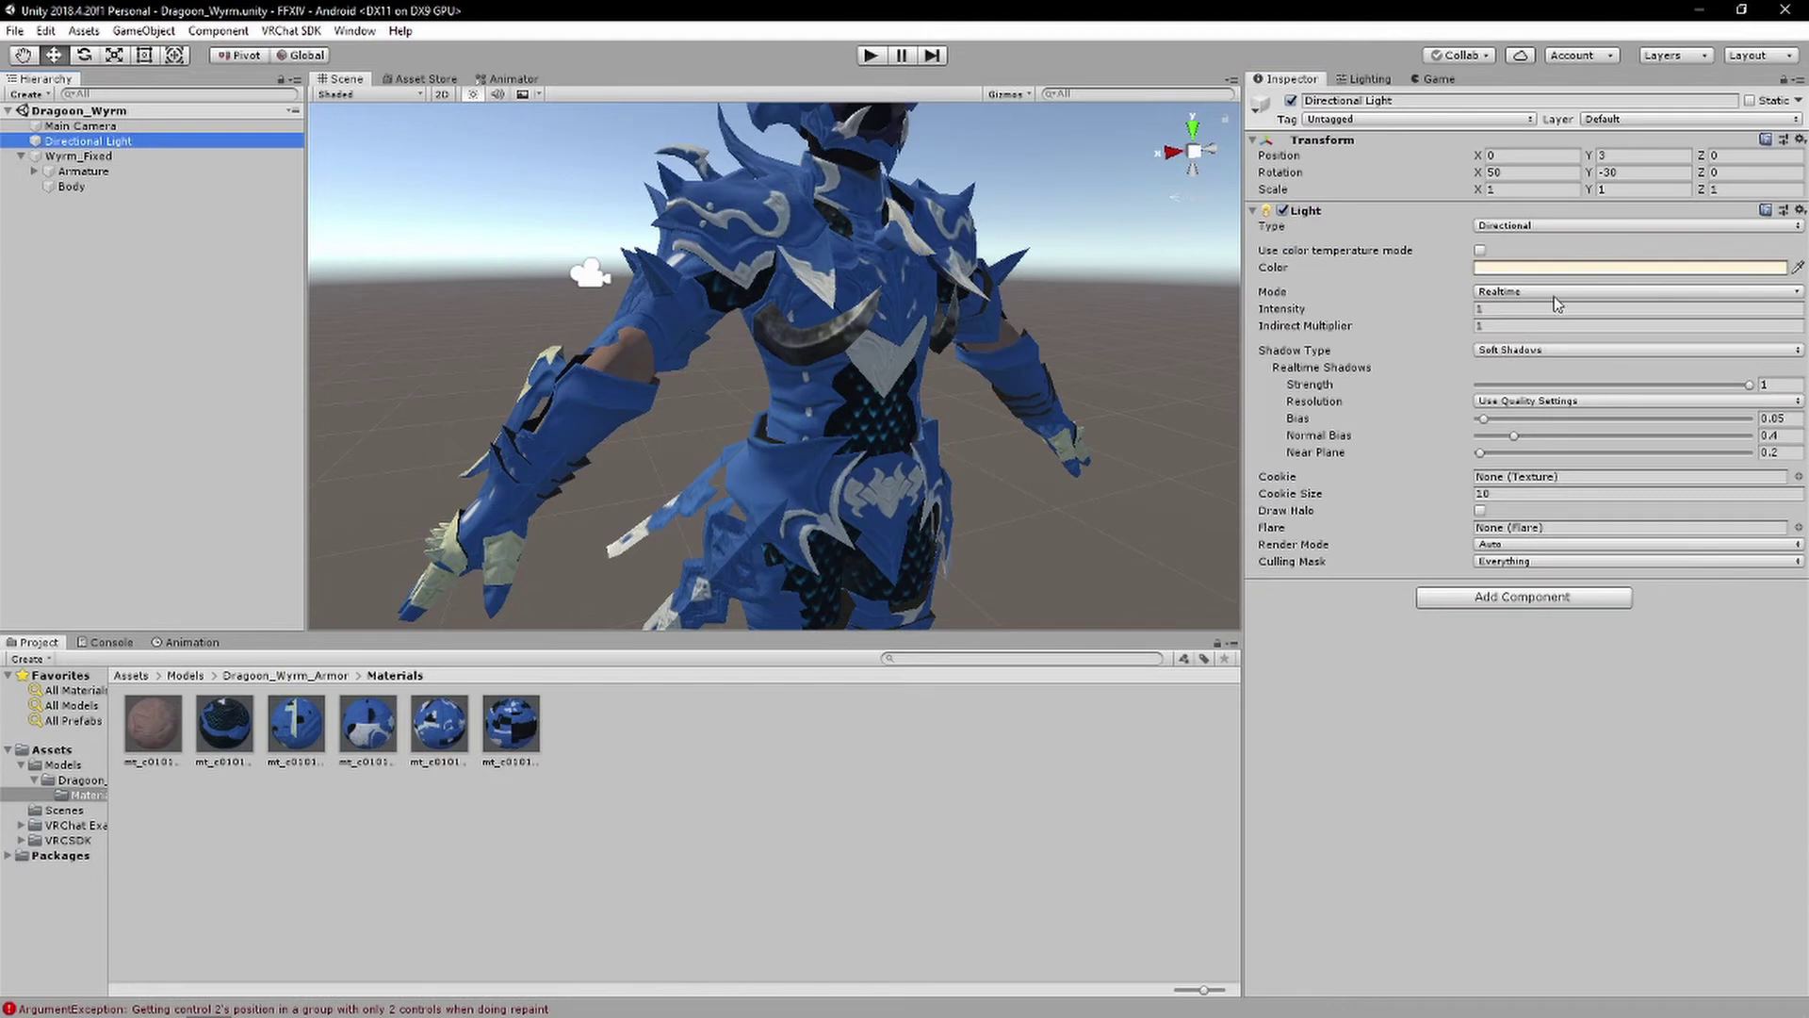
left_click(1538, 269)
left_click_drag(1305, 300, 1369, 351)
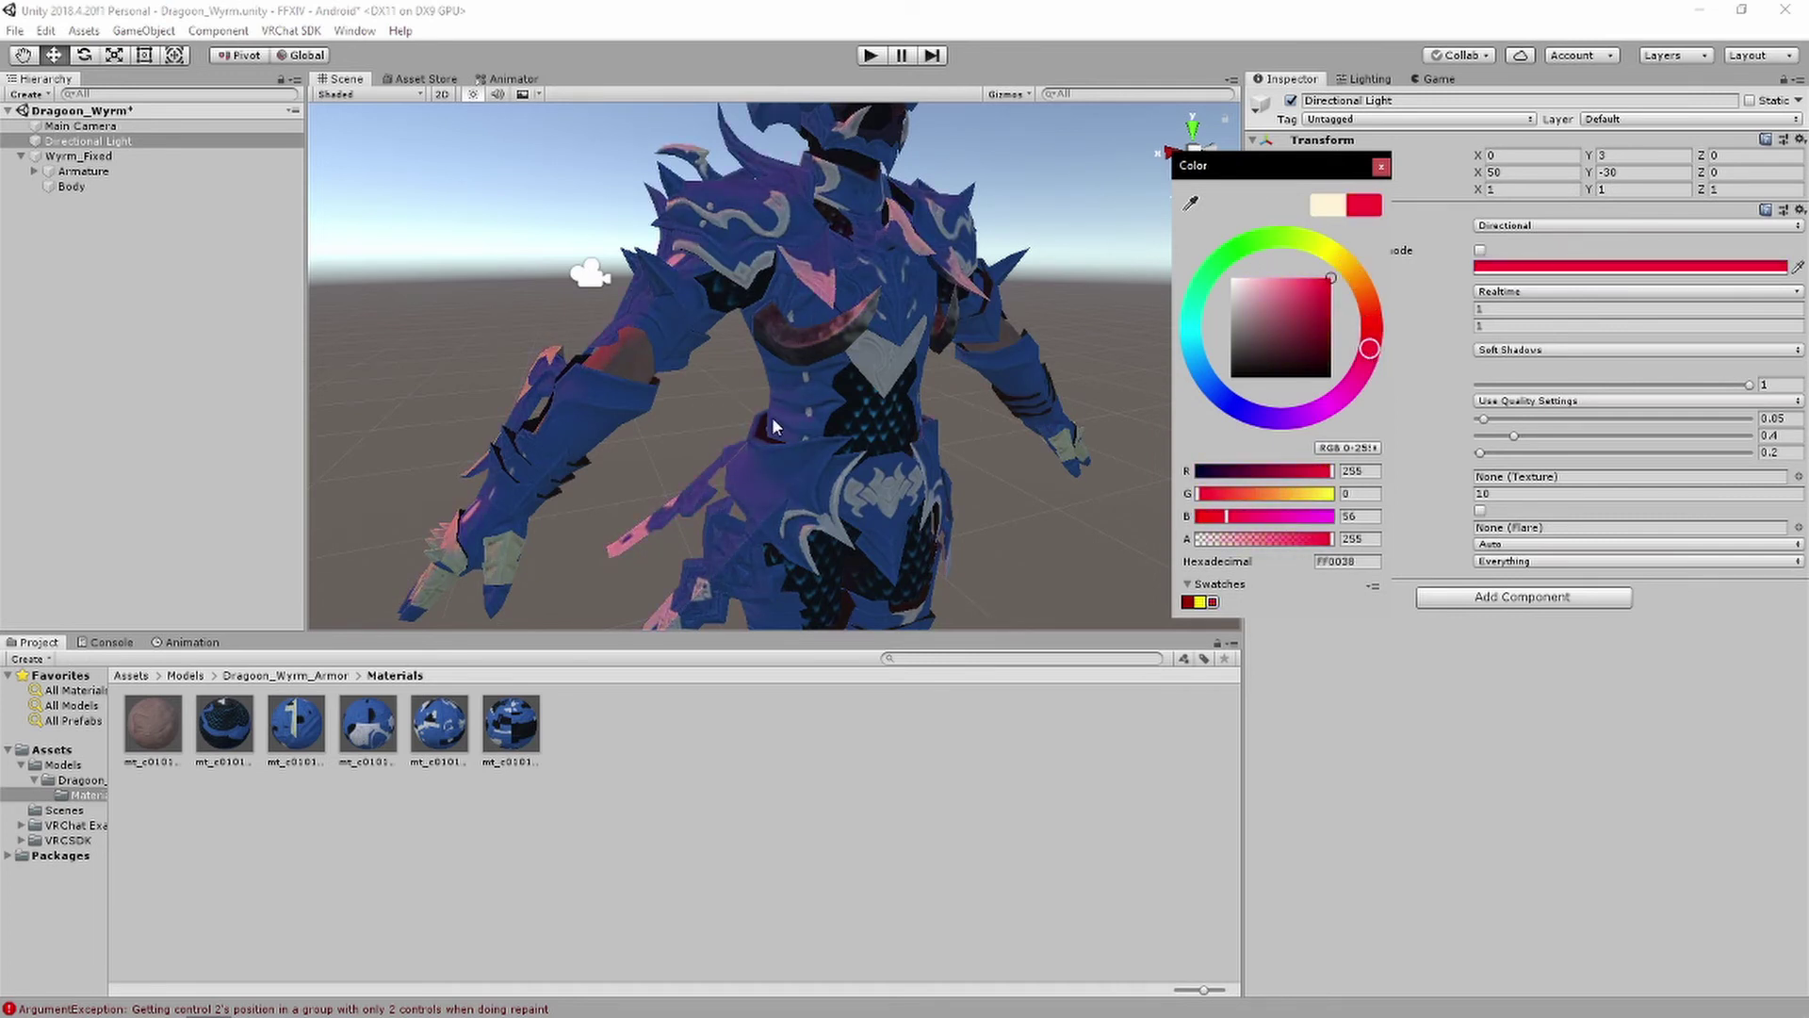
left_click(1382, 166)
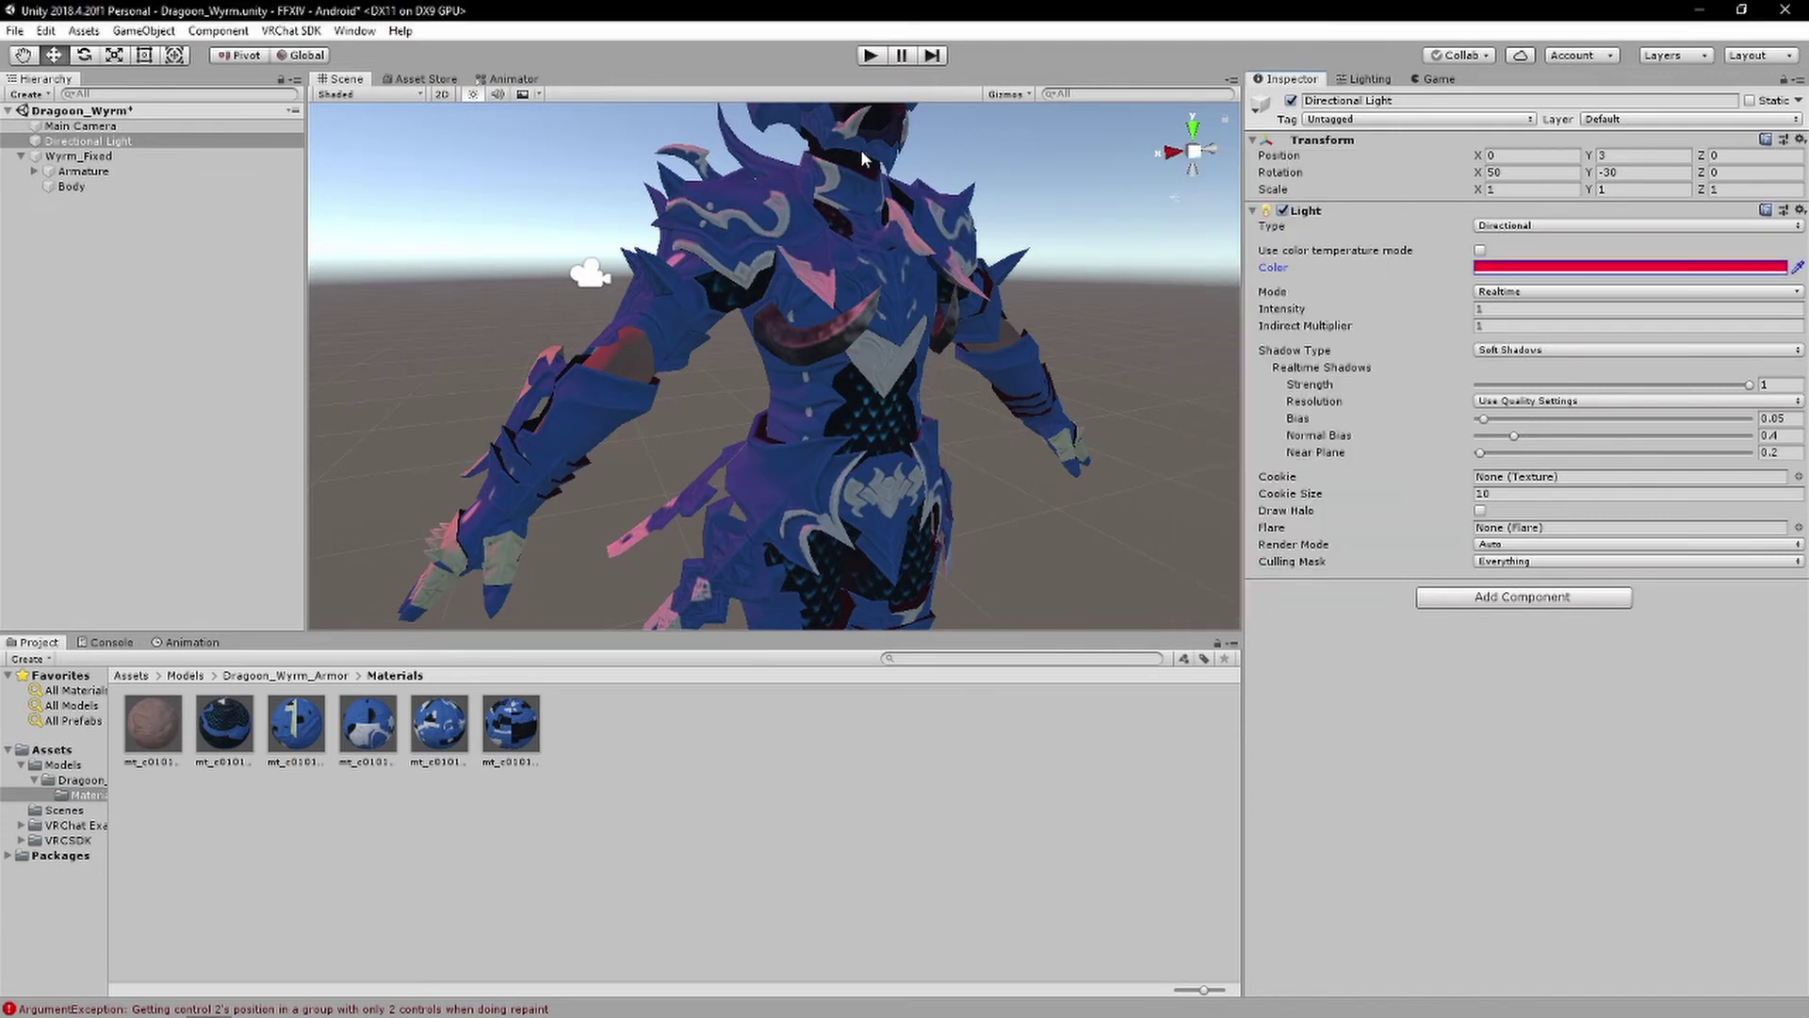
Orbit toward the model's front, then undo the light colour change
left_click_drag(869, 271, 884, 288, "alt")
scroll(886, 301, "down", 5)
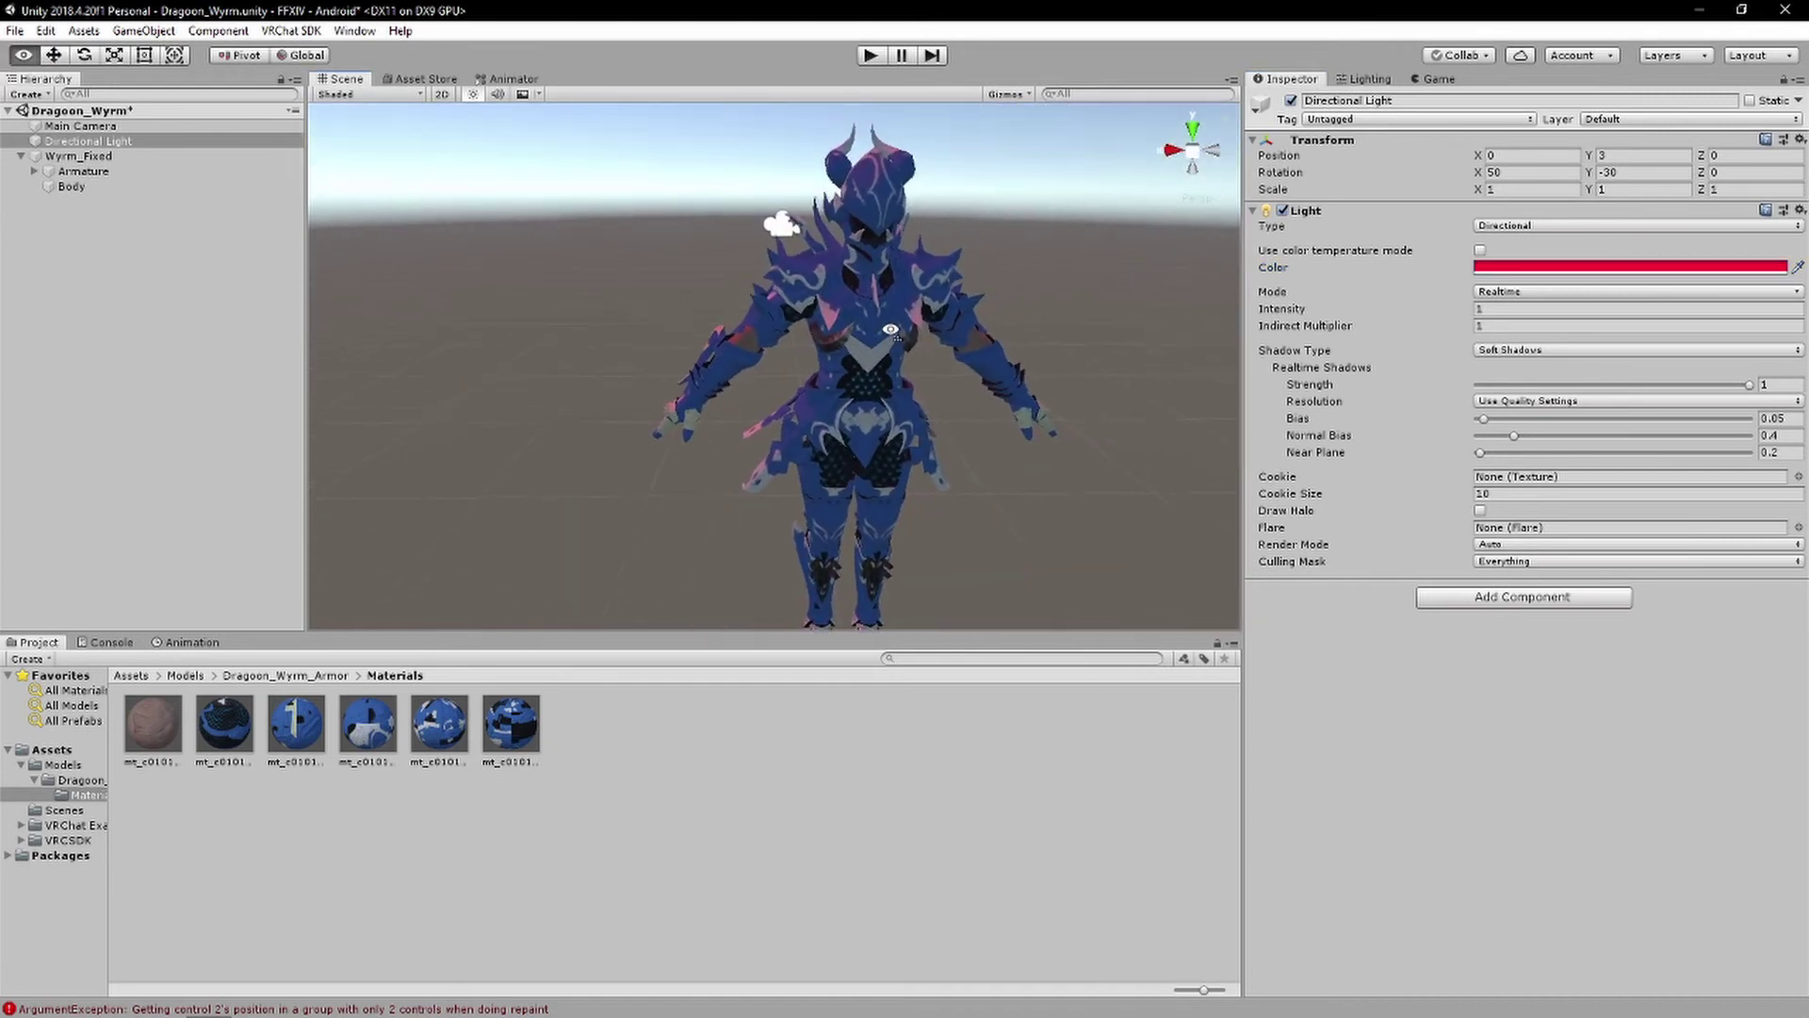
scroll(898, 330, "up", 3)
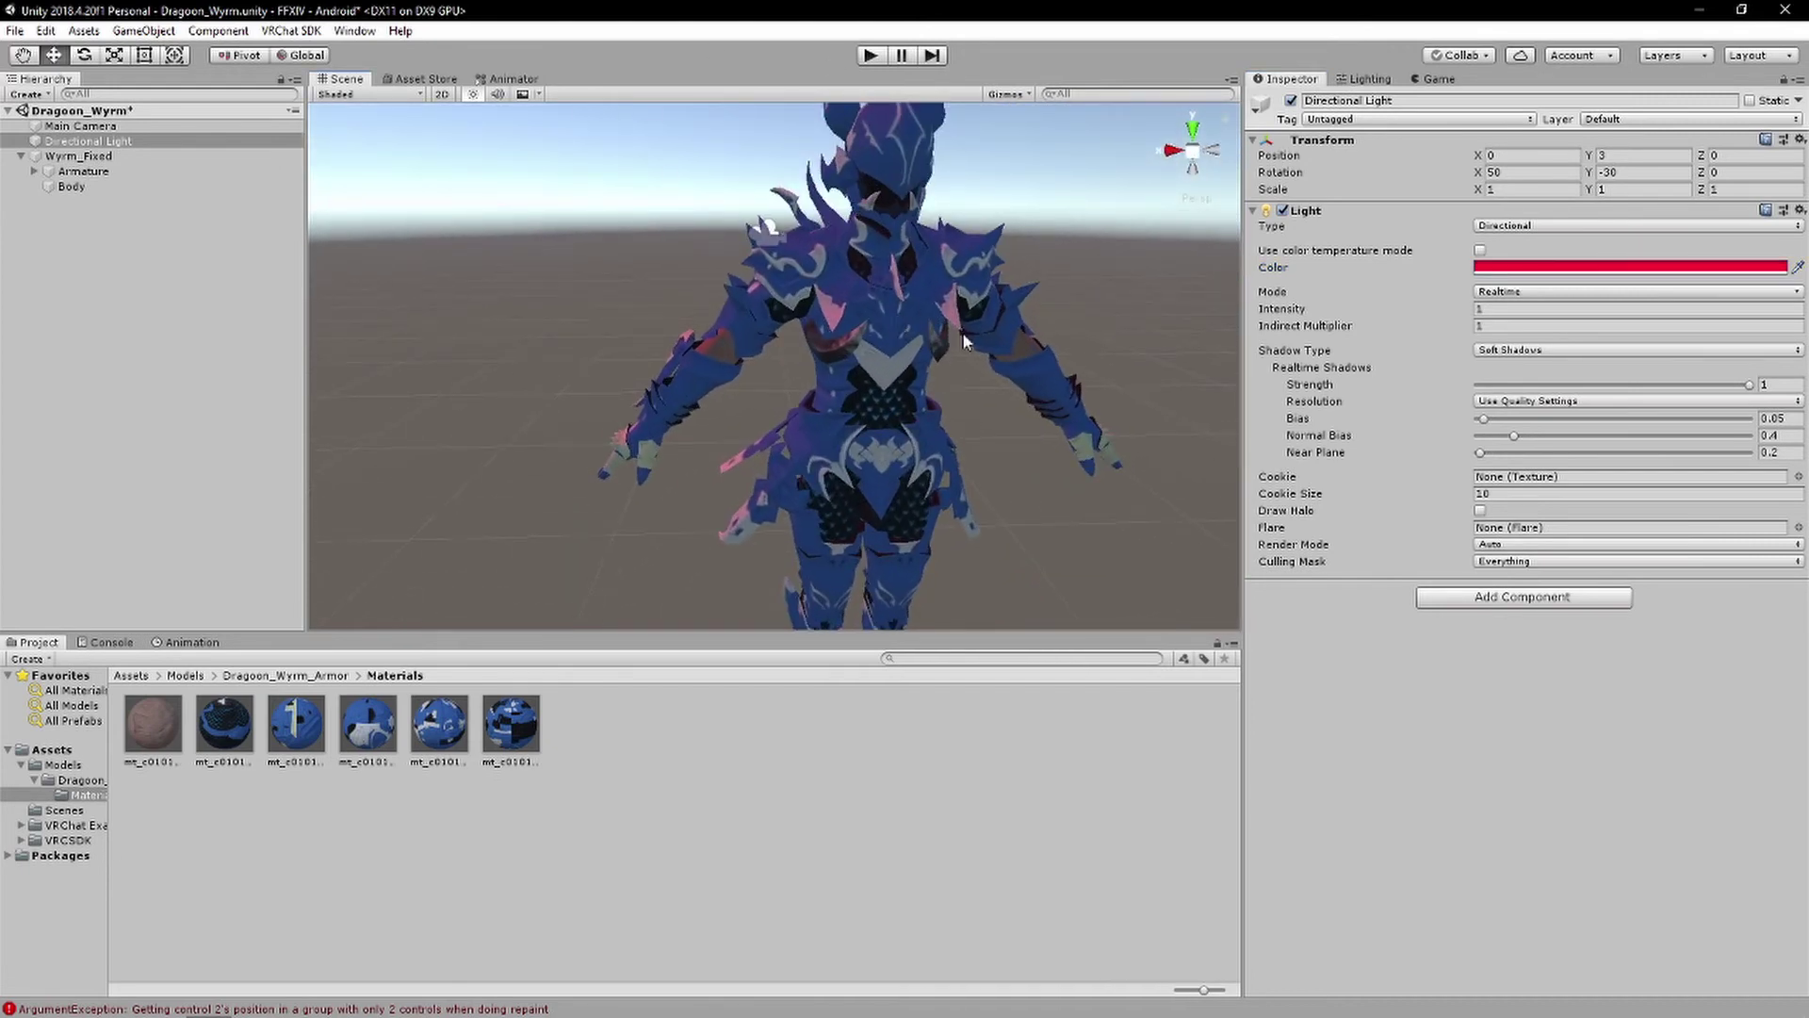
key("ctrl+z")
Check the second armor material's shader list and leave it on Standard Lite
left_click_drag(565, 683, 118, 782)
left_click(213, 831)
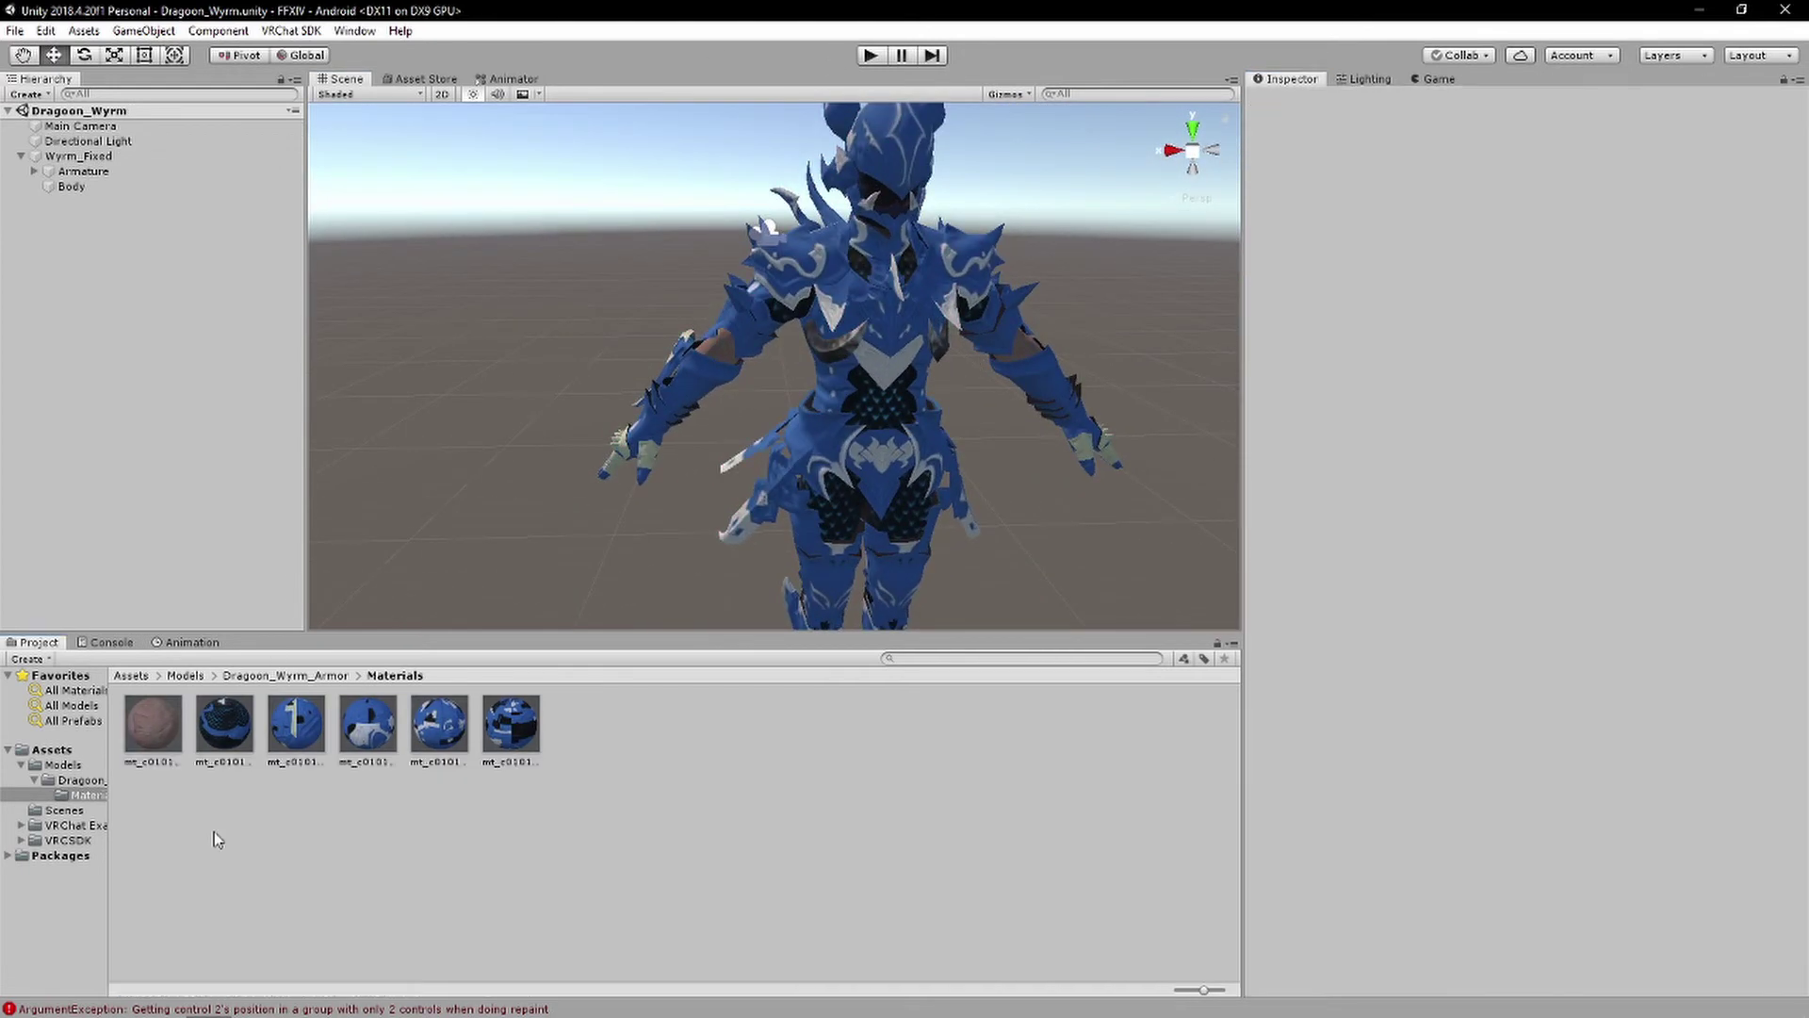
left_click(243, 741)
left_click(1404, 115)
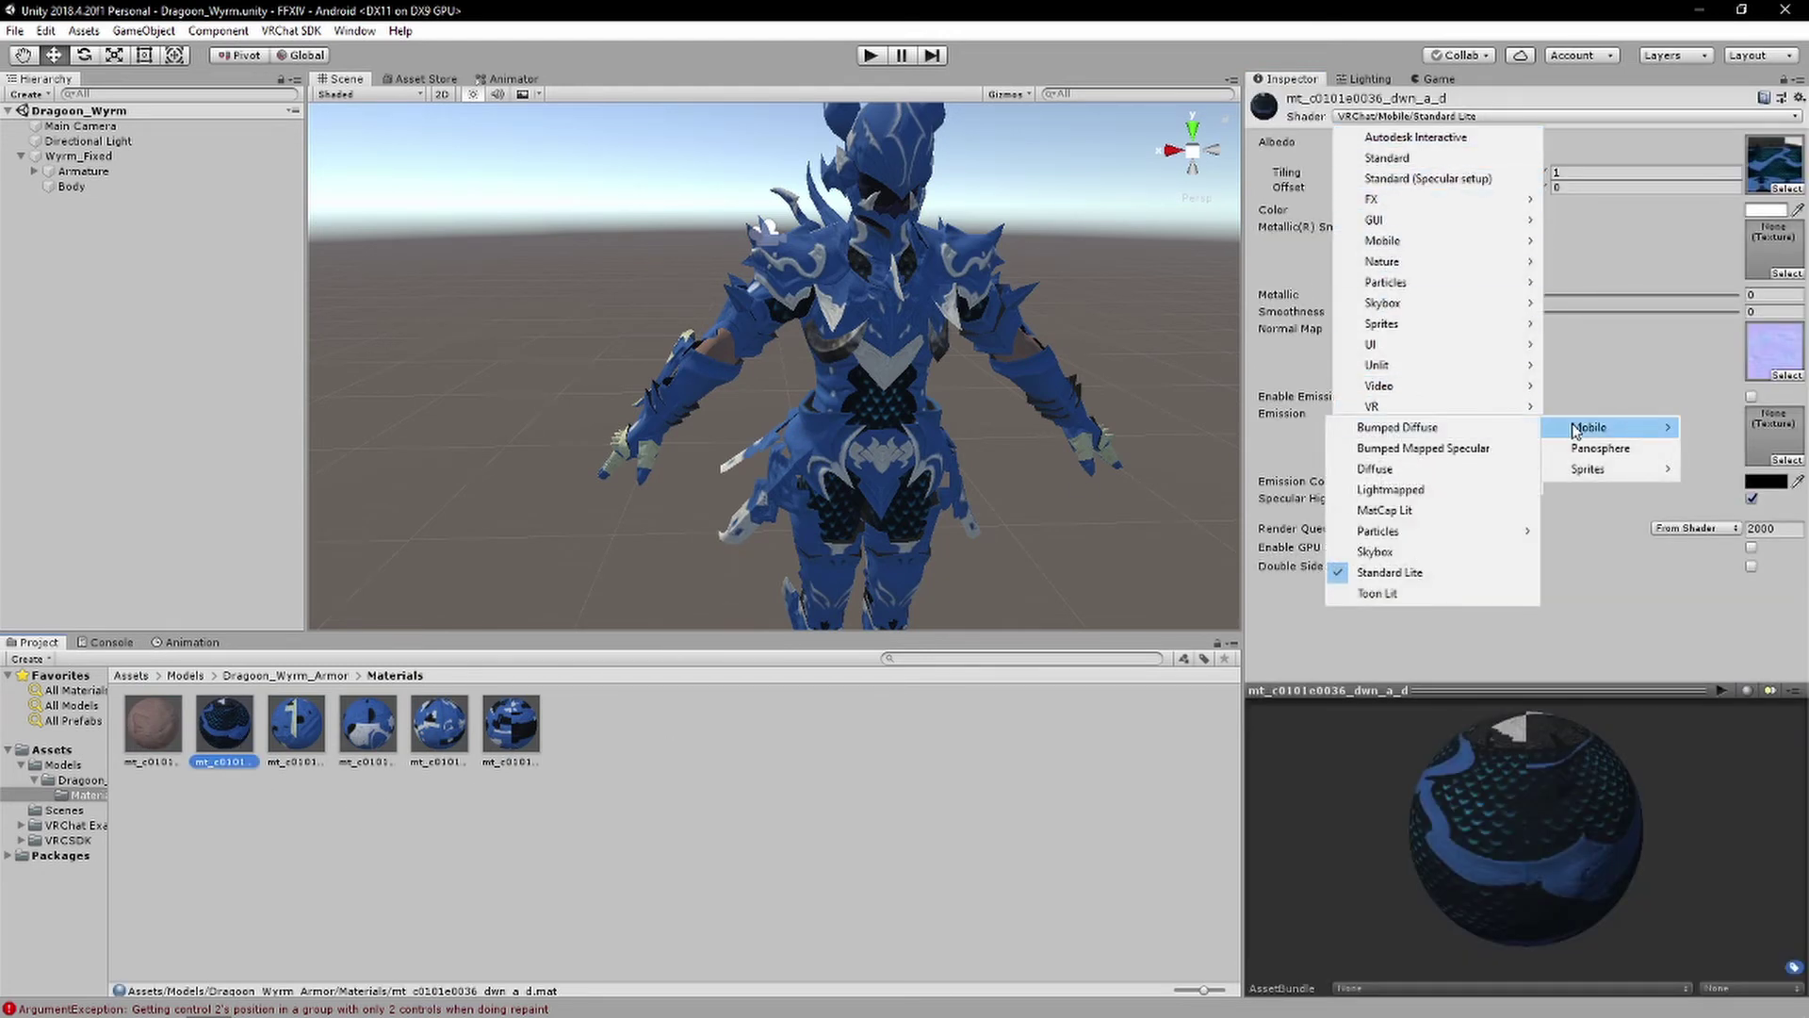
key("Escape")
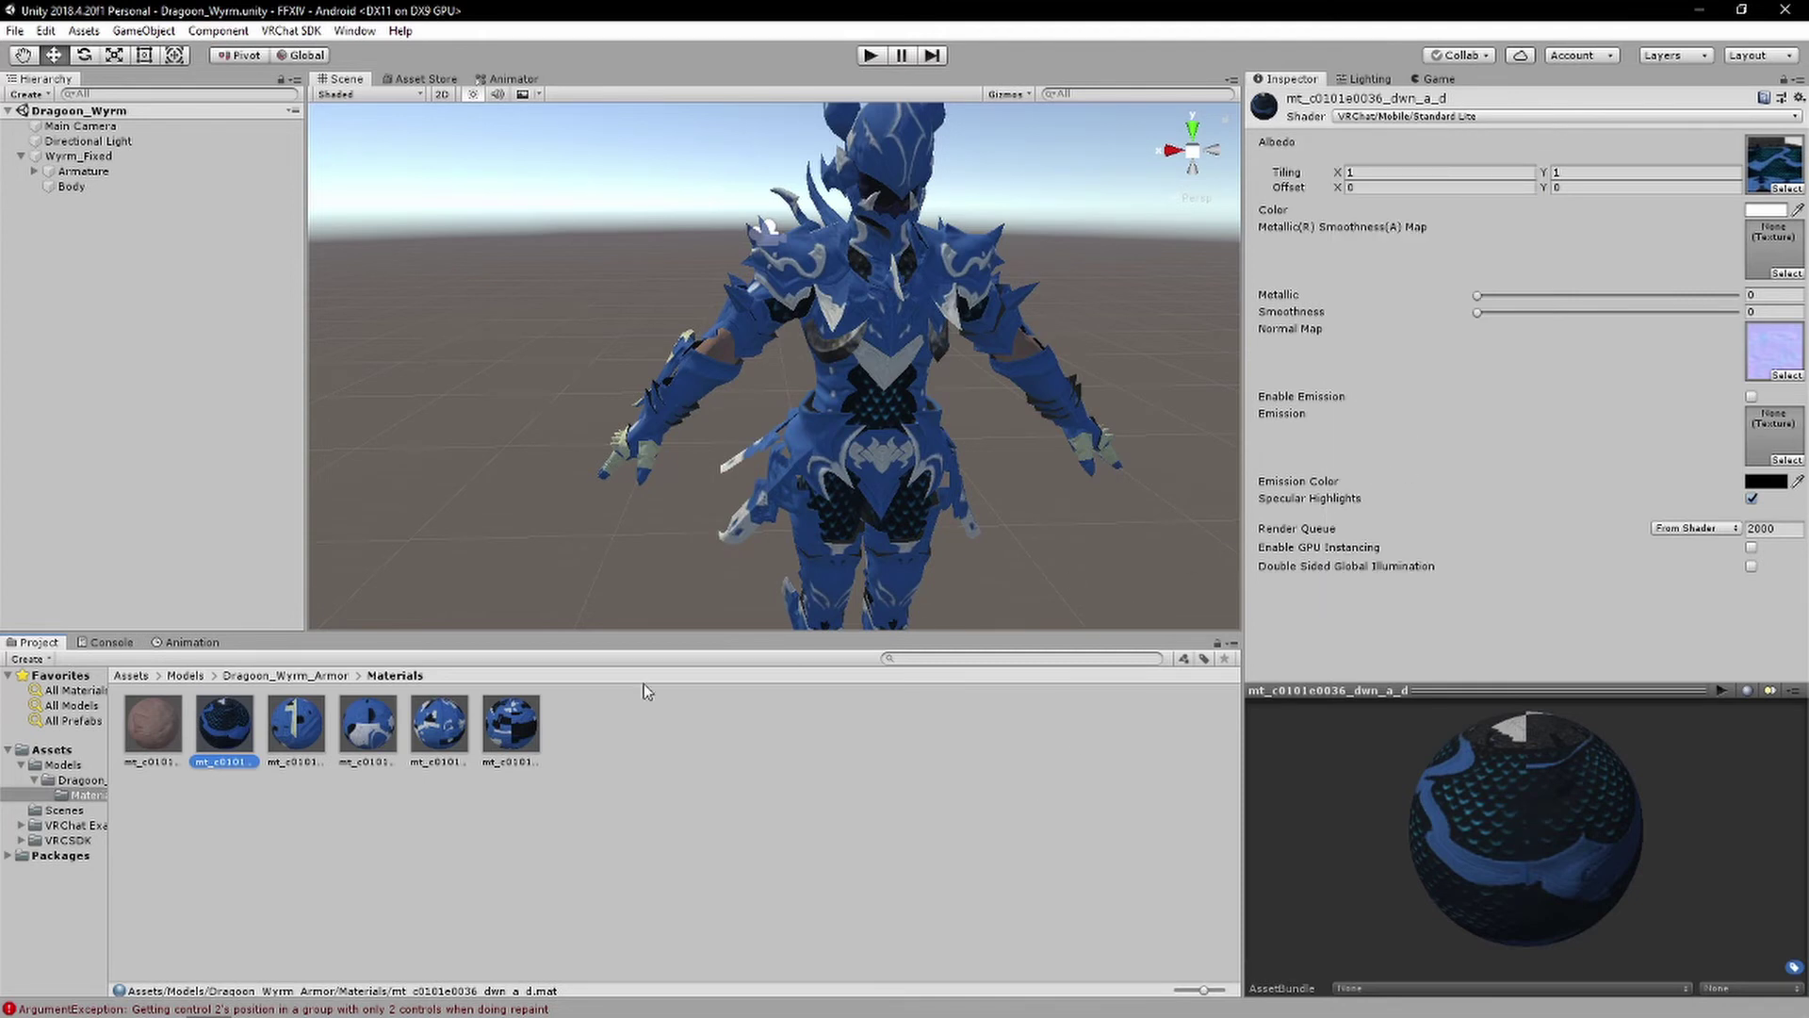
Select the mt_c0101e0036_met_a_d armor material to show its settings
left_click(303, 726)
left_click(235, 733)
left_click(403, 733)
left_click(383, 737)
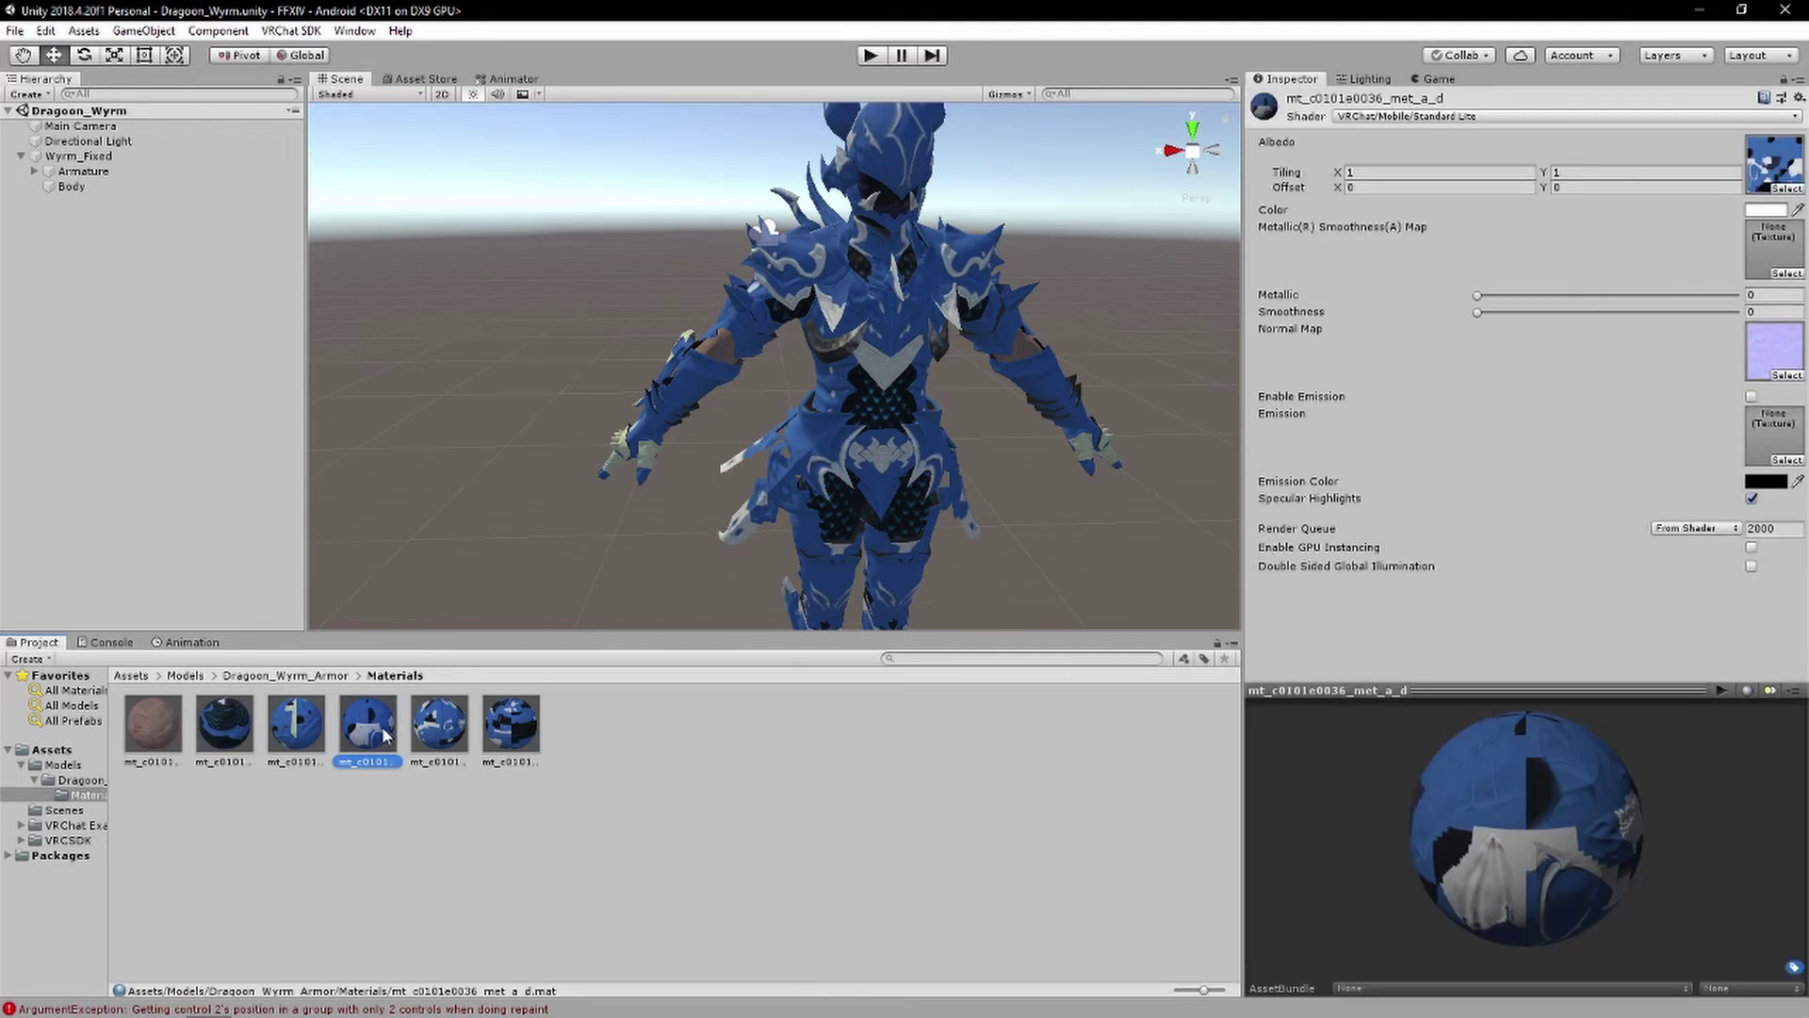
Give all six armor materials the VRChat/Mobile/Toon Lit shader, then select top_a_d alone
left_click(233, 740)
key("ctrl+z")
left_click(137, 741)
left_click(512, 730, "shift")
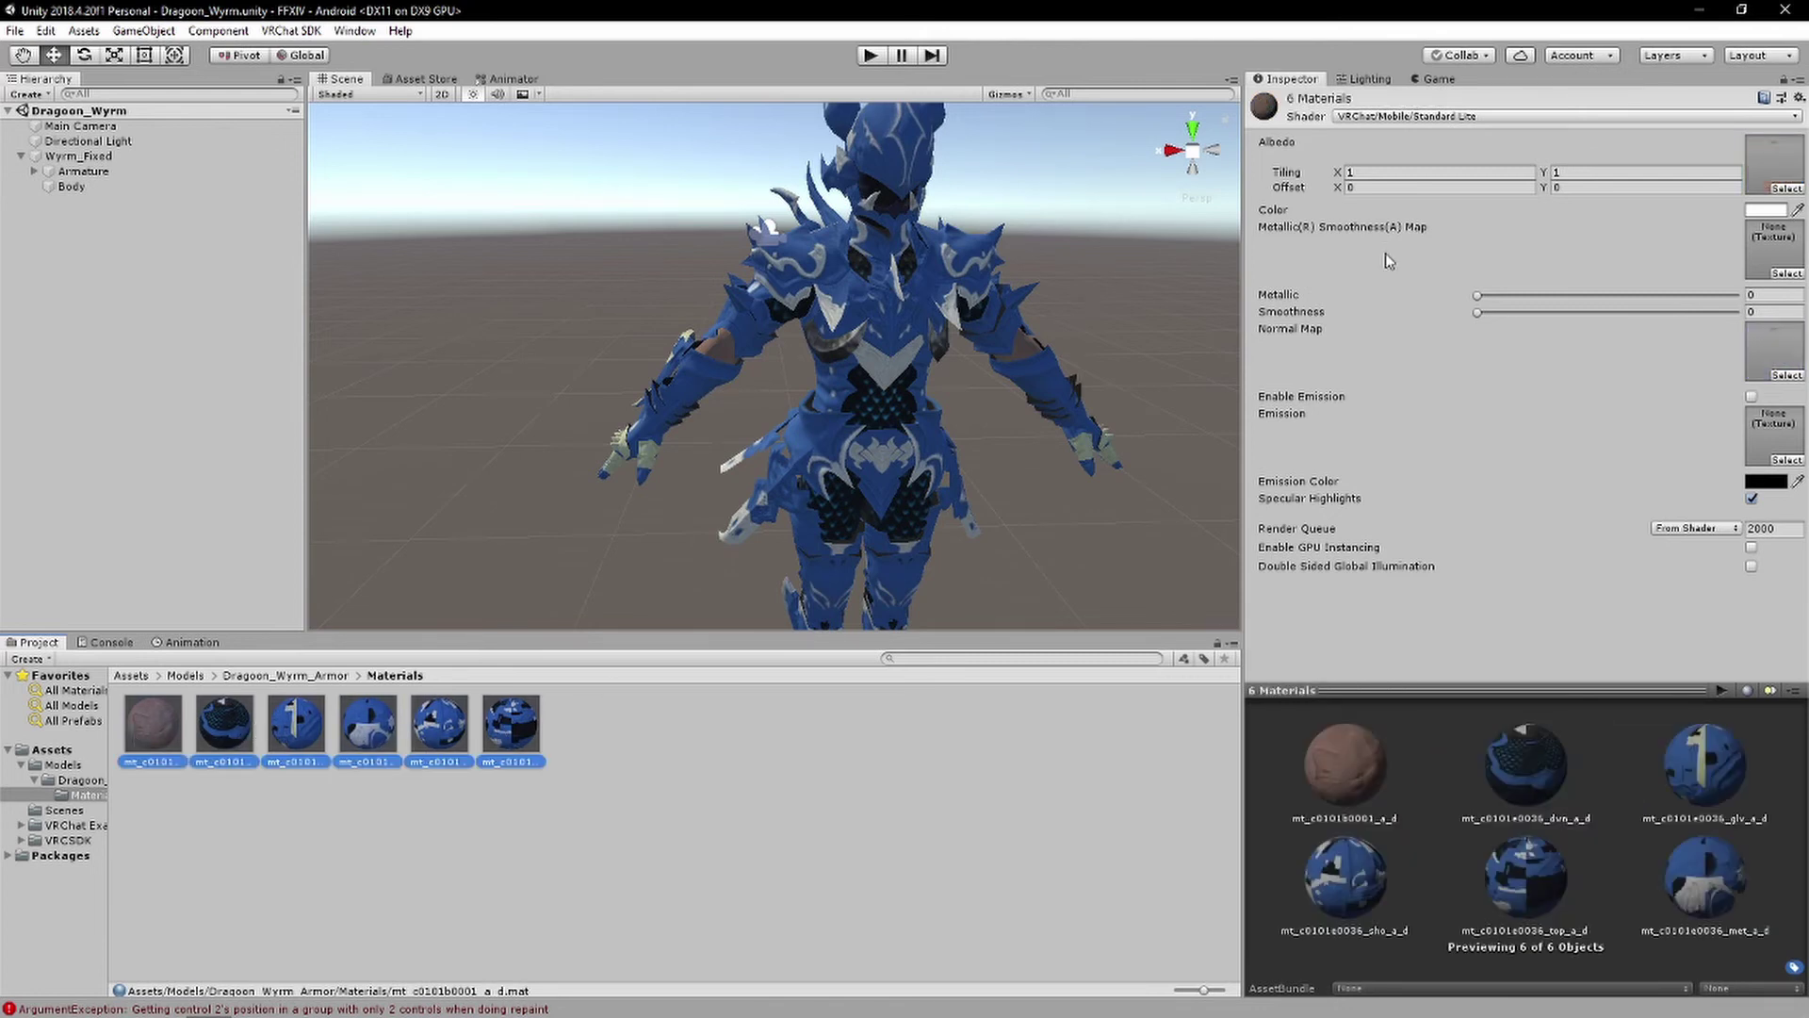
left_click(1432, 115)
left_click(1599, 405)
left_click(1407, 117)
mouse_move(1490, 426)
mouse_move(1593, 427)
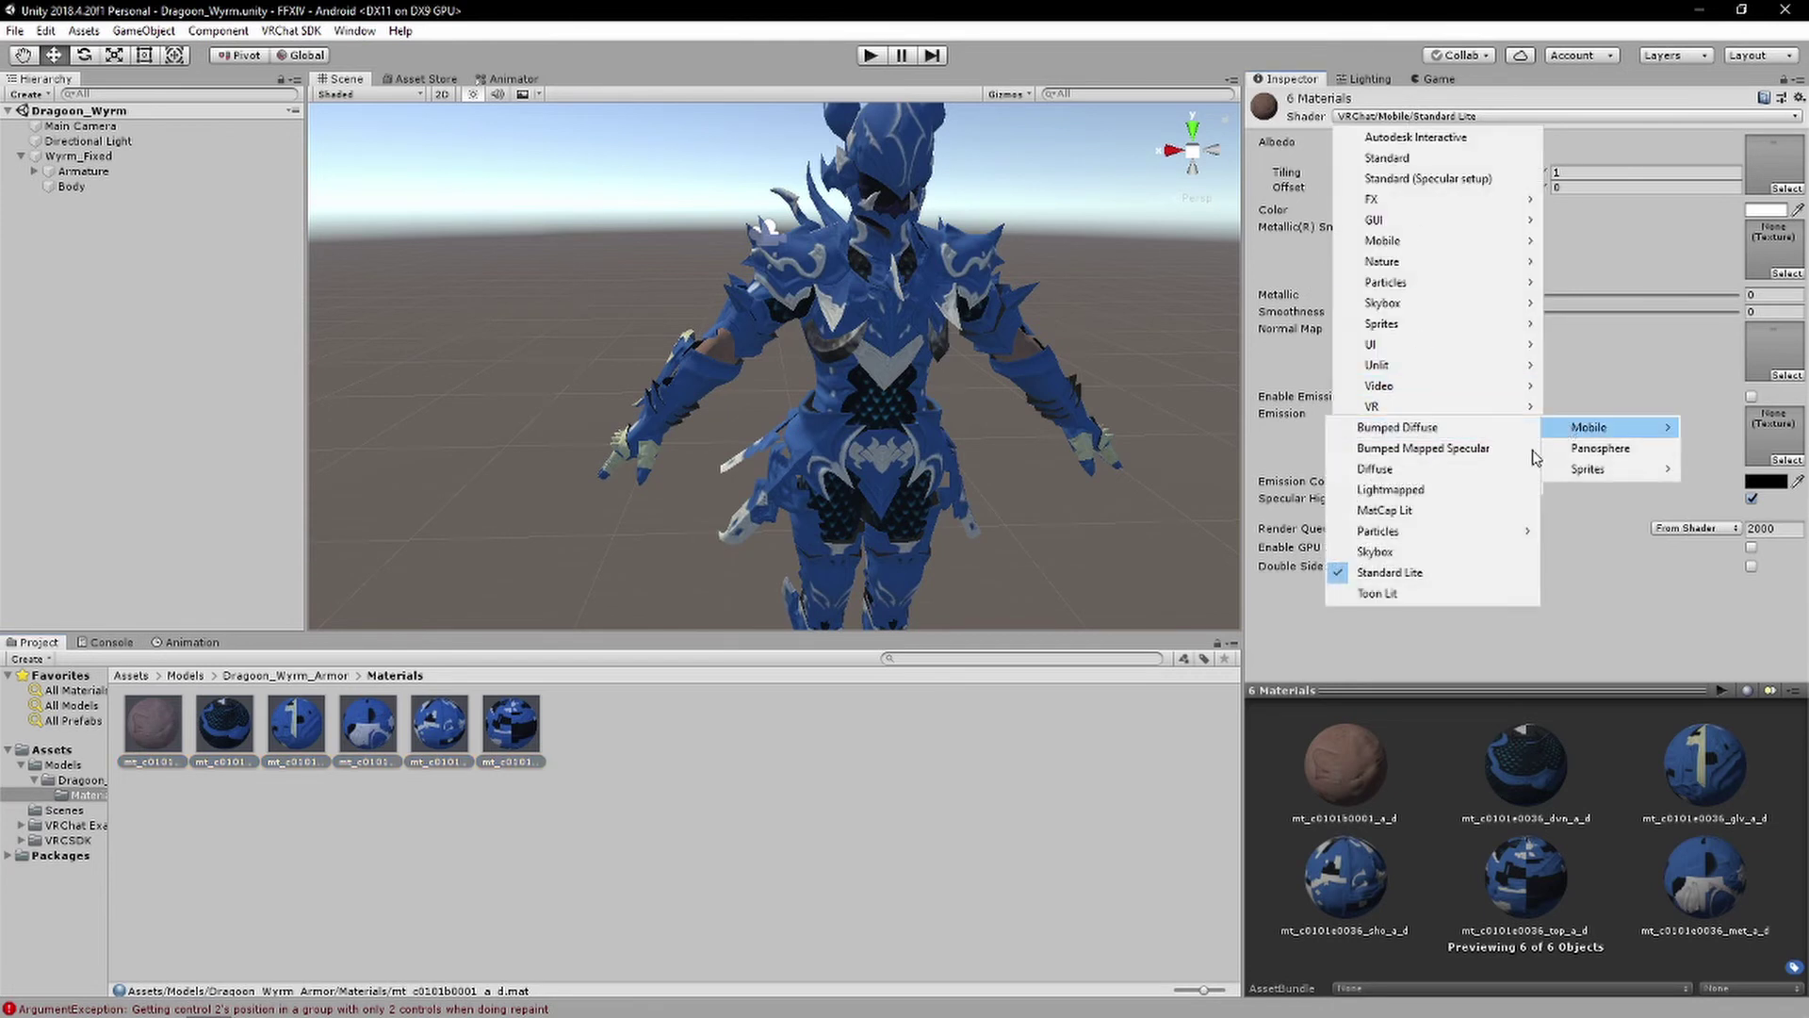
left_click(1402, 595)
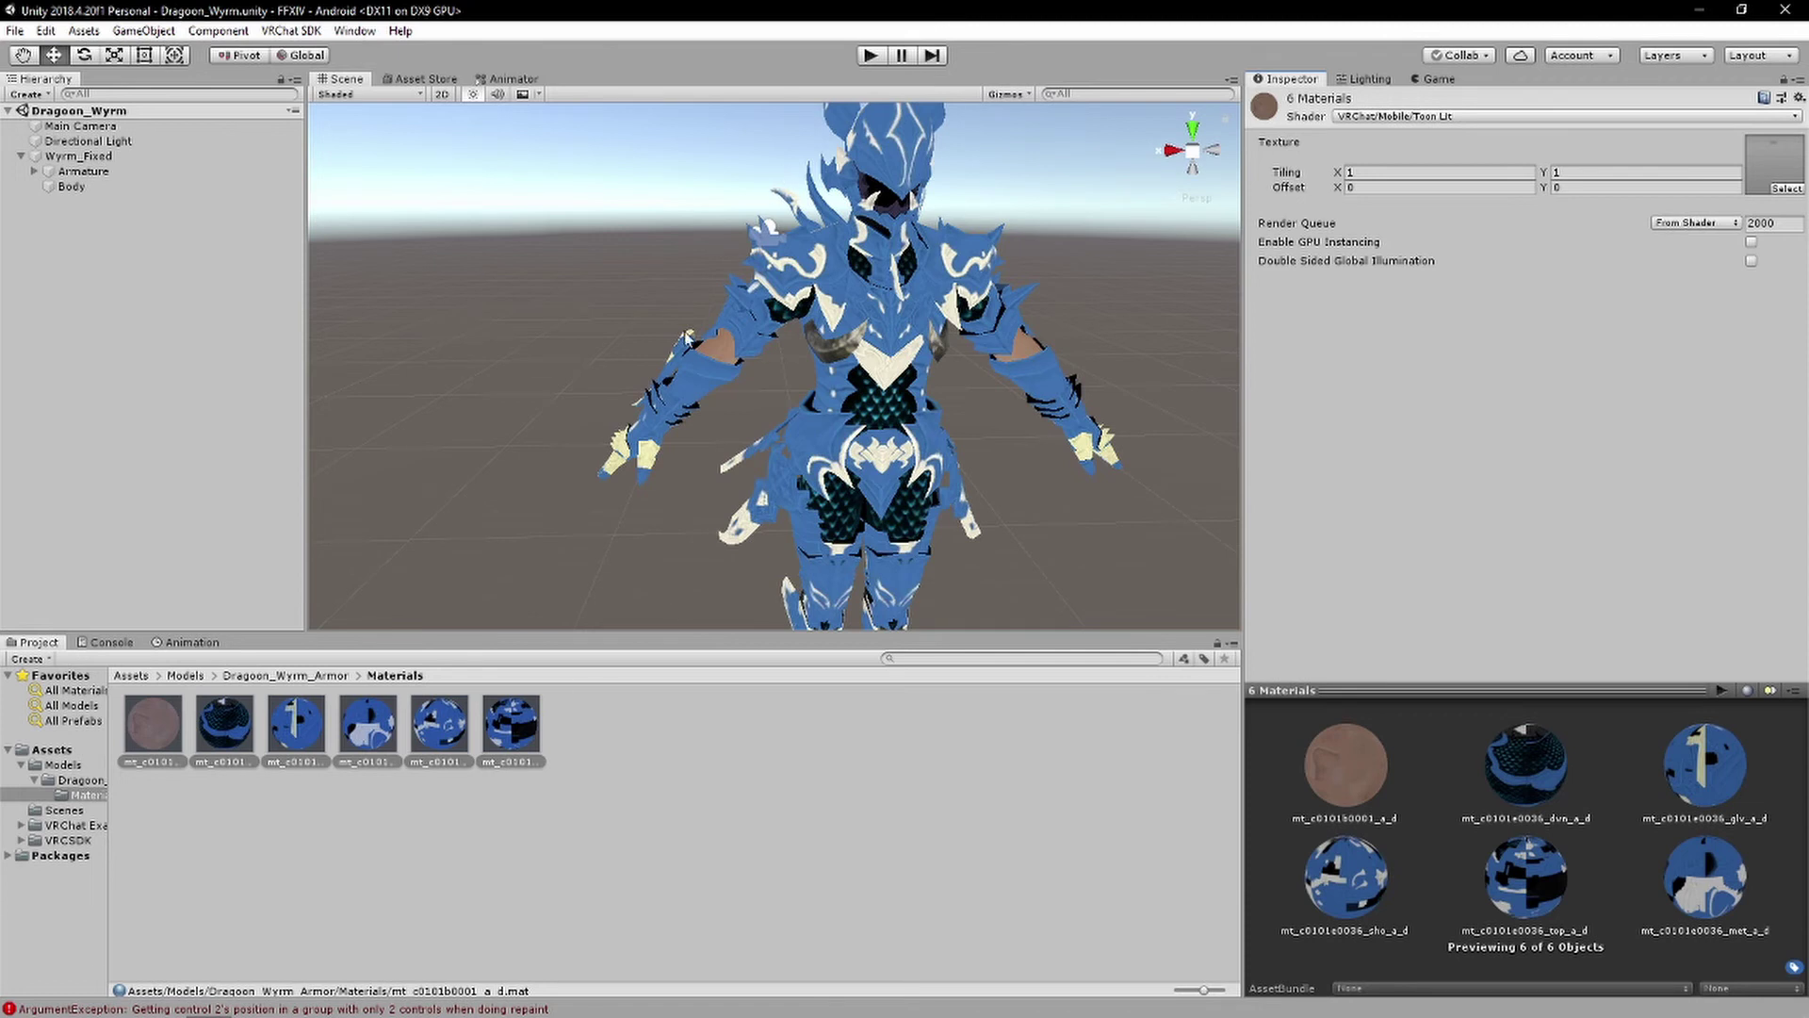
left_click(506, 726)
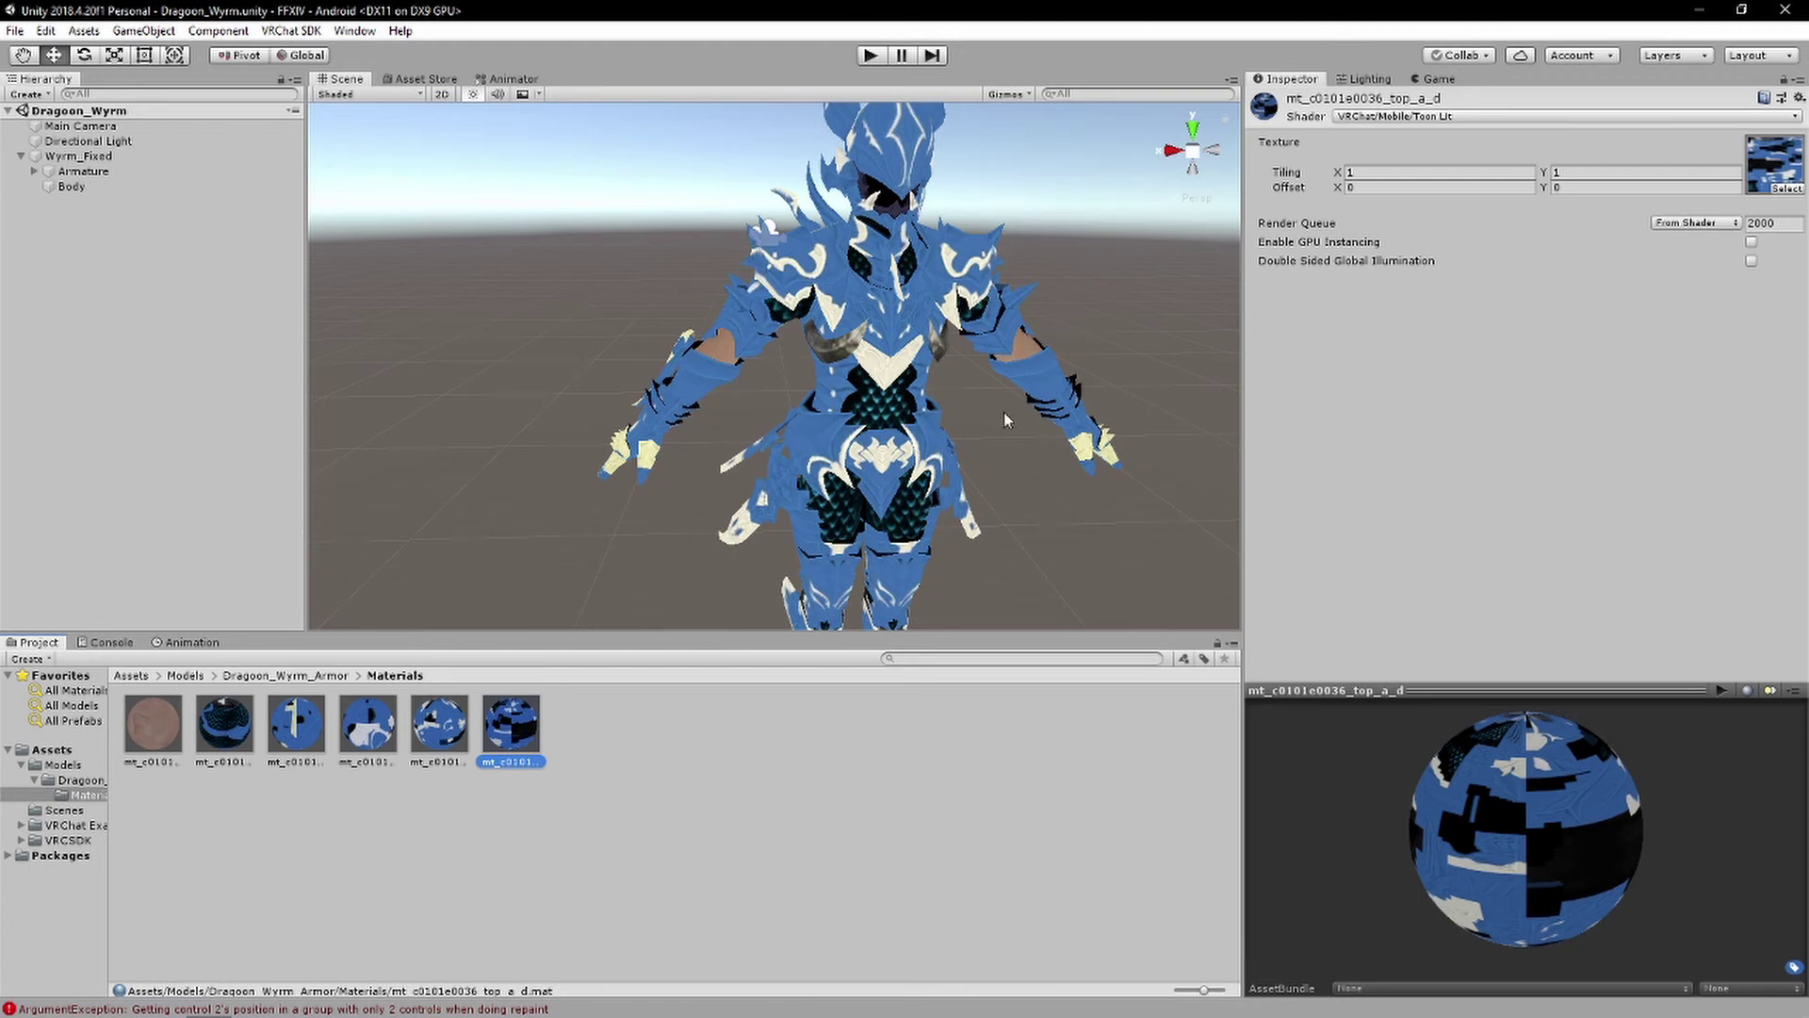
Tint the Directional Light's color yellow (EFB823)
left_click(154, 140)
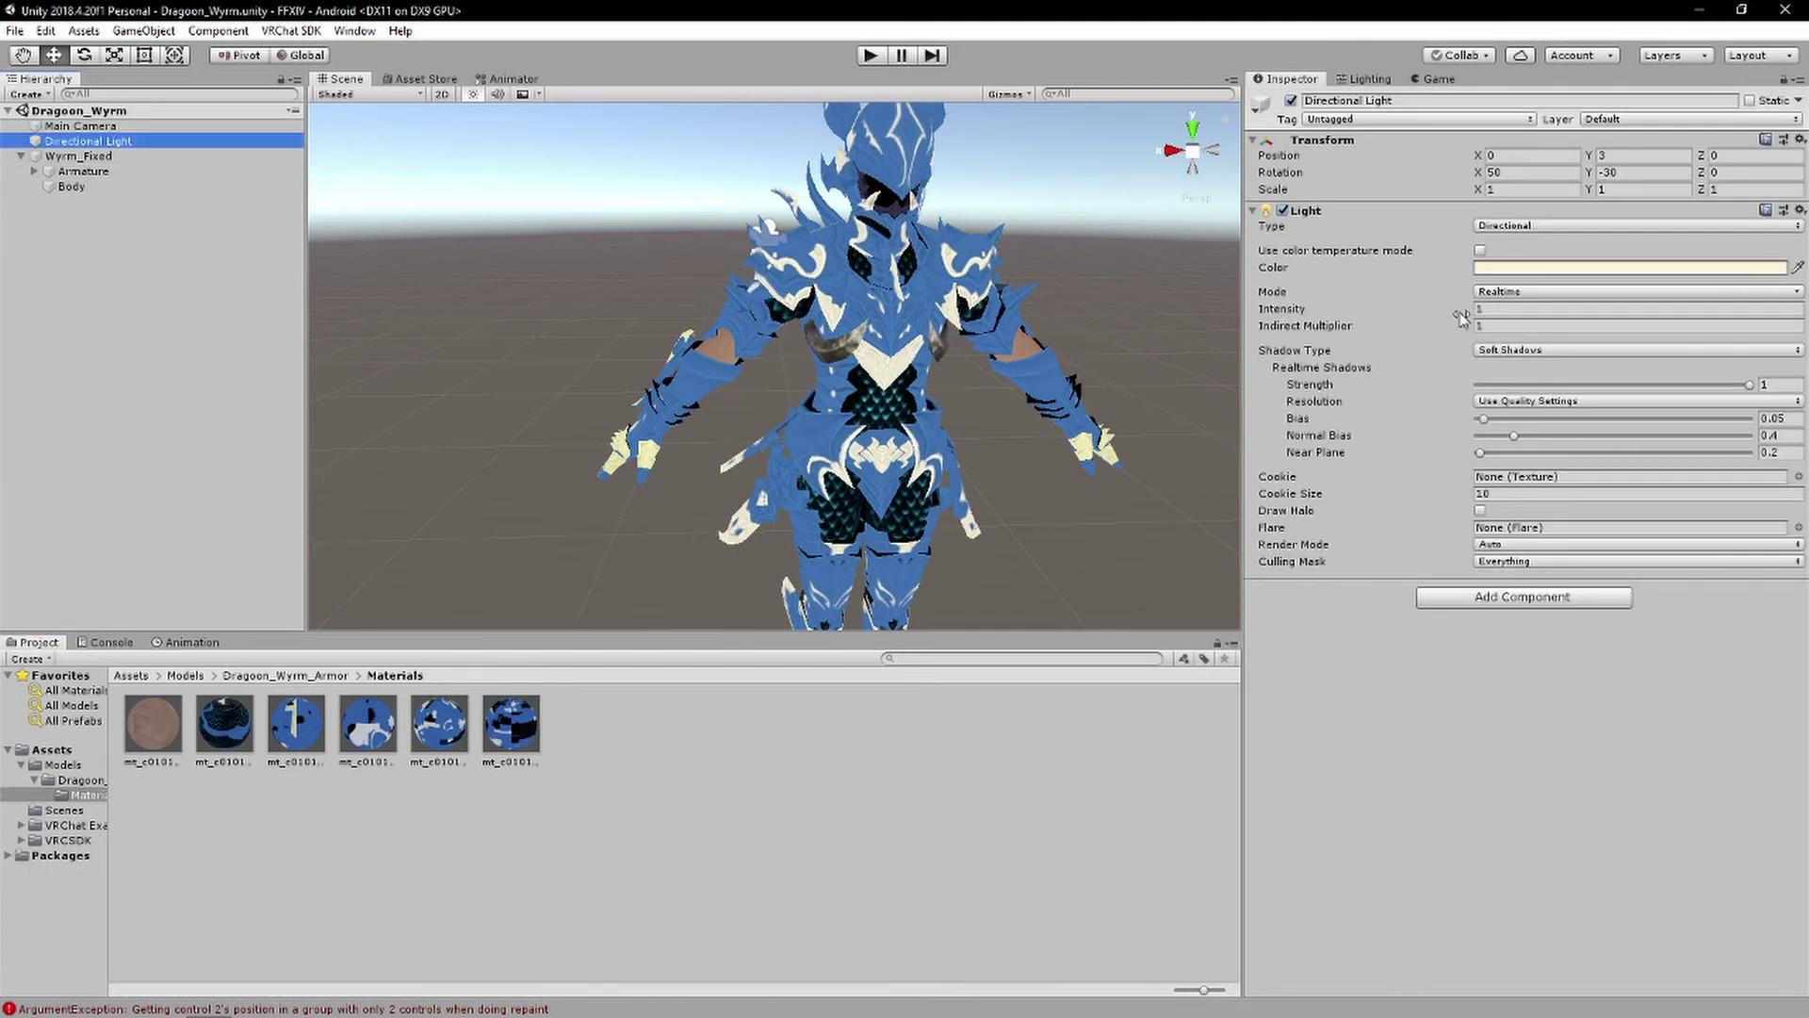
left_click(1512, 267)
left_click_drag(1307, 297, 1115, 236)
left_click(1380, 167)
Confirm mt_c0101e0036_dwn_a_d still uses Toon Lit, then select the Wyrm_Fixed avatar
left_click(244, 744)
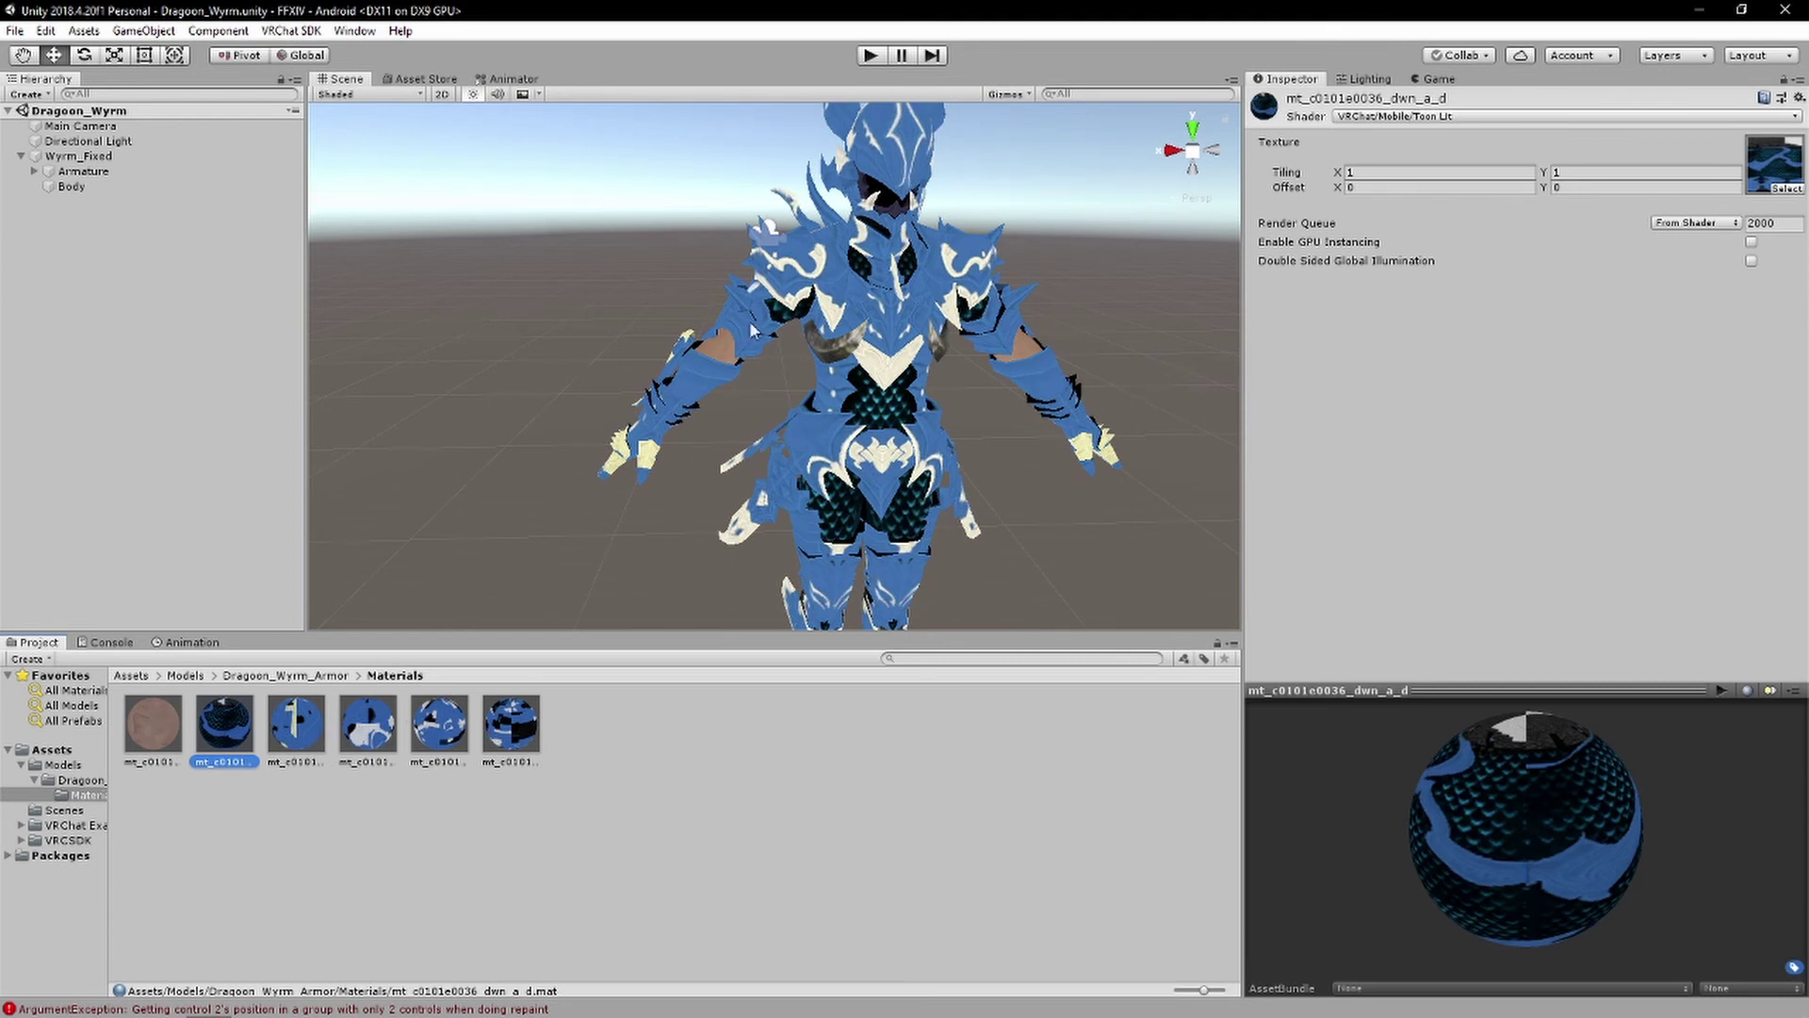
left_click(1365, 117)
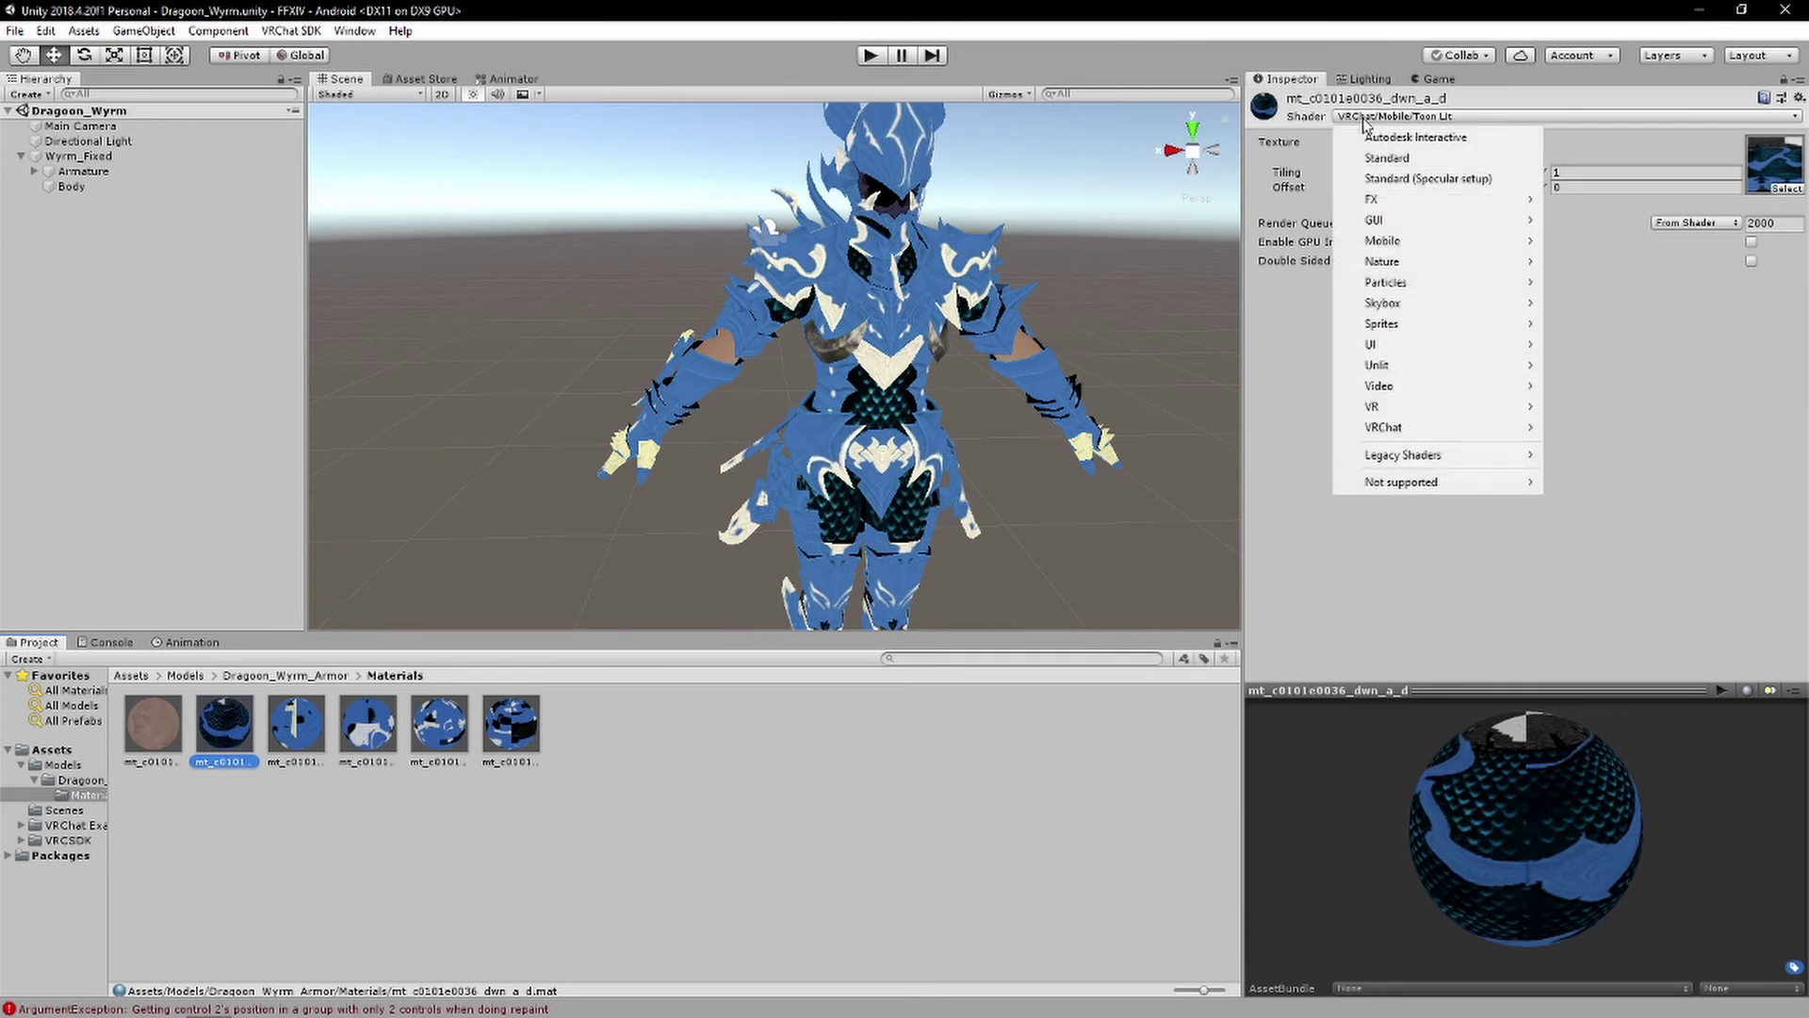
left_click(1364, 118)
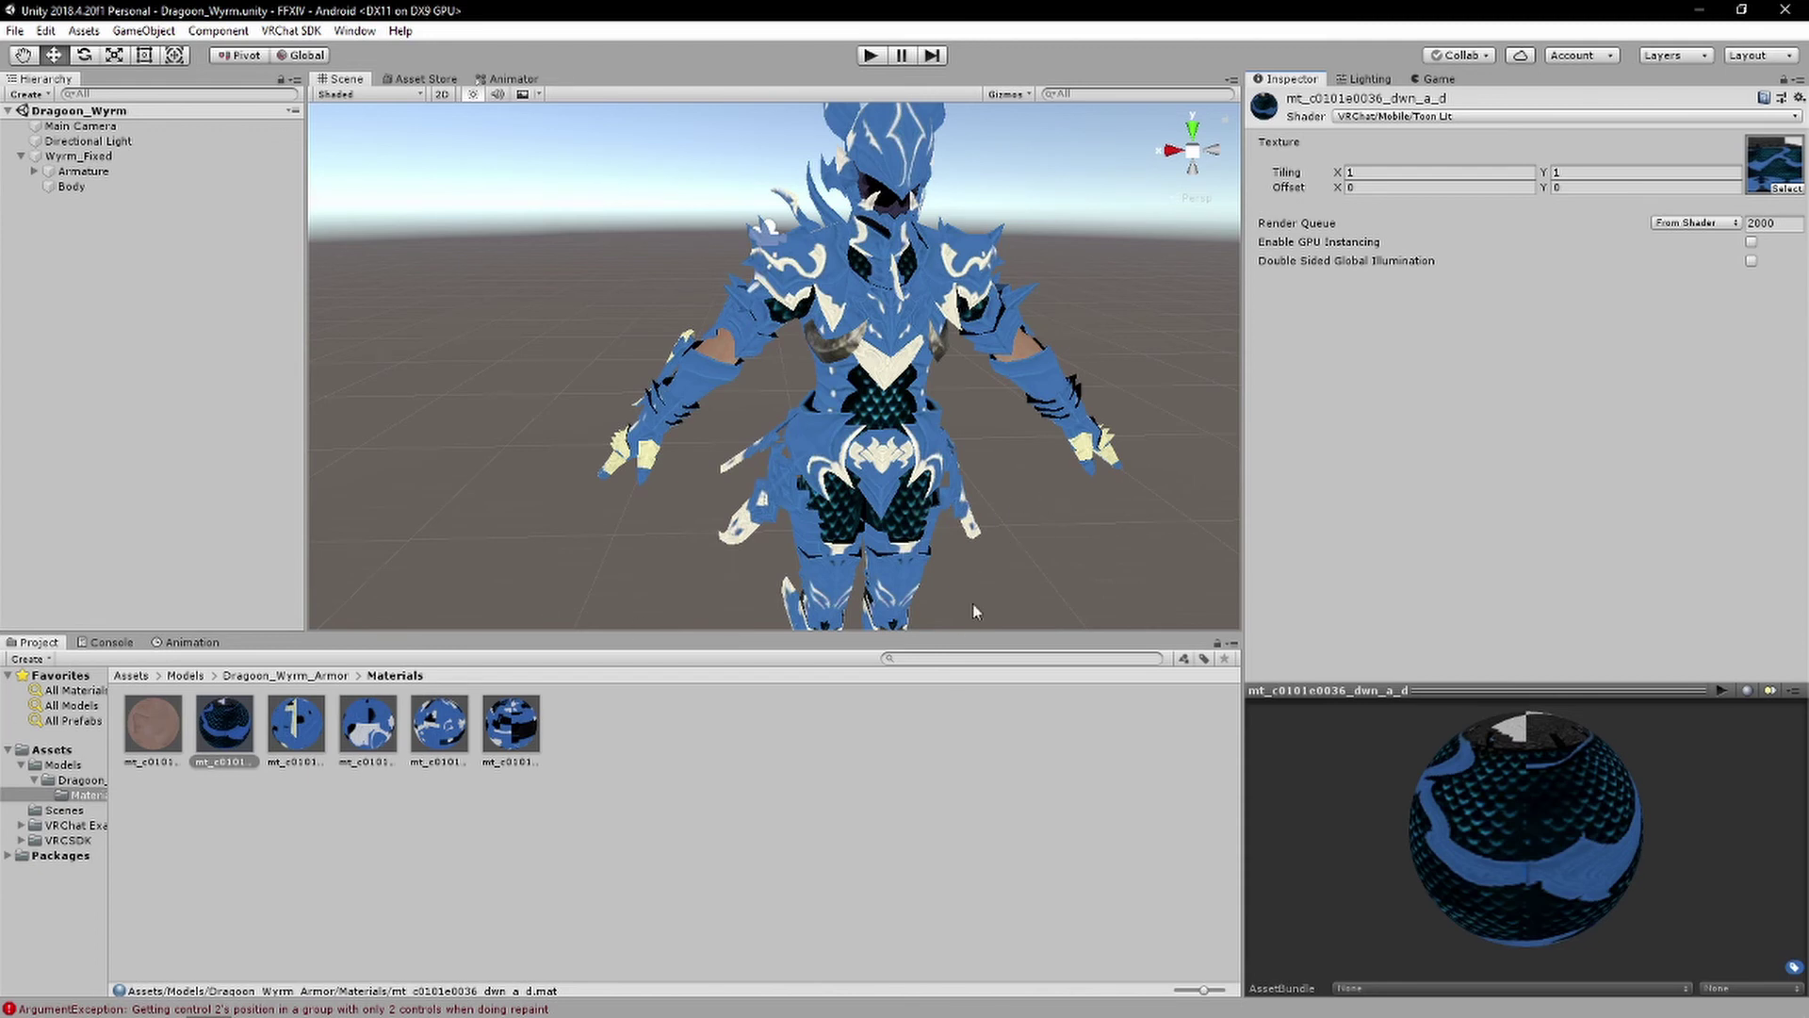
left_click(171, 158)
Add an Effects > Particle System under Wyrm_Fixed and start a new item in the Materials folder
right_click(171, 163)
mouse_move(269, 321)
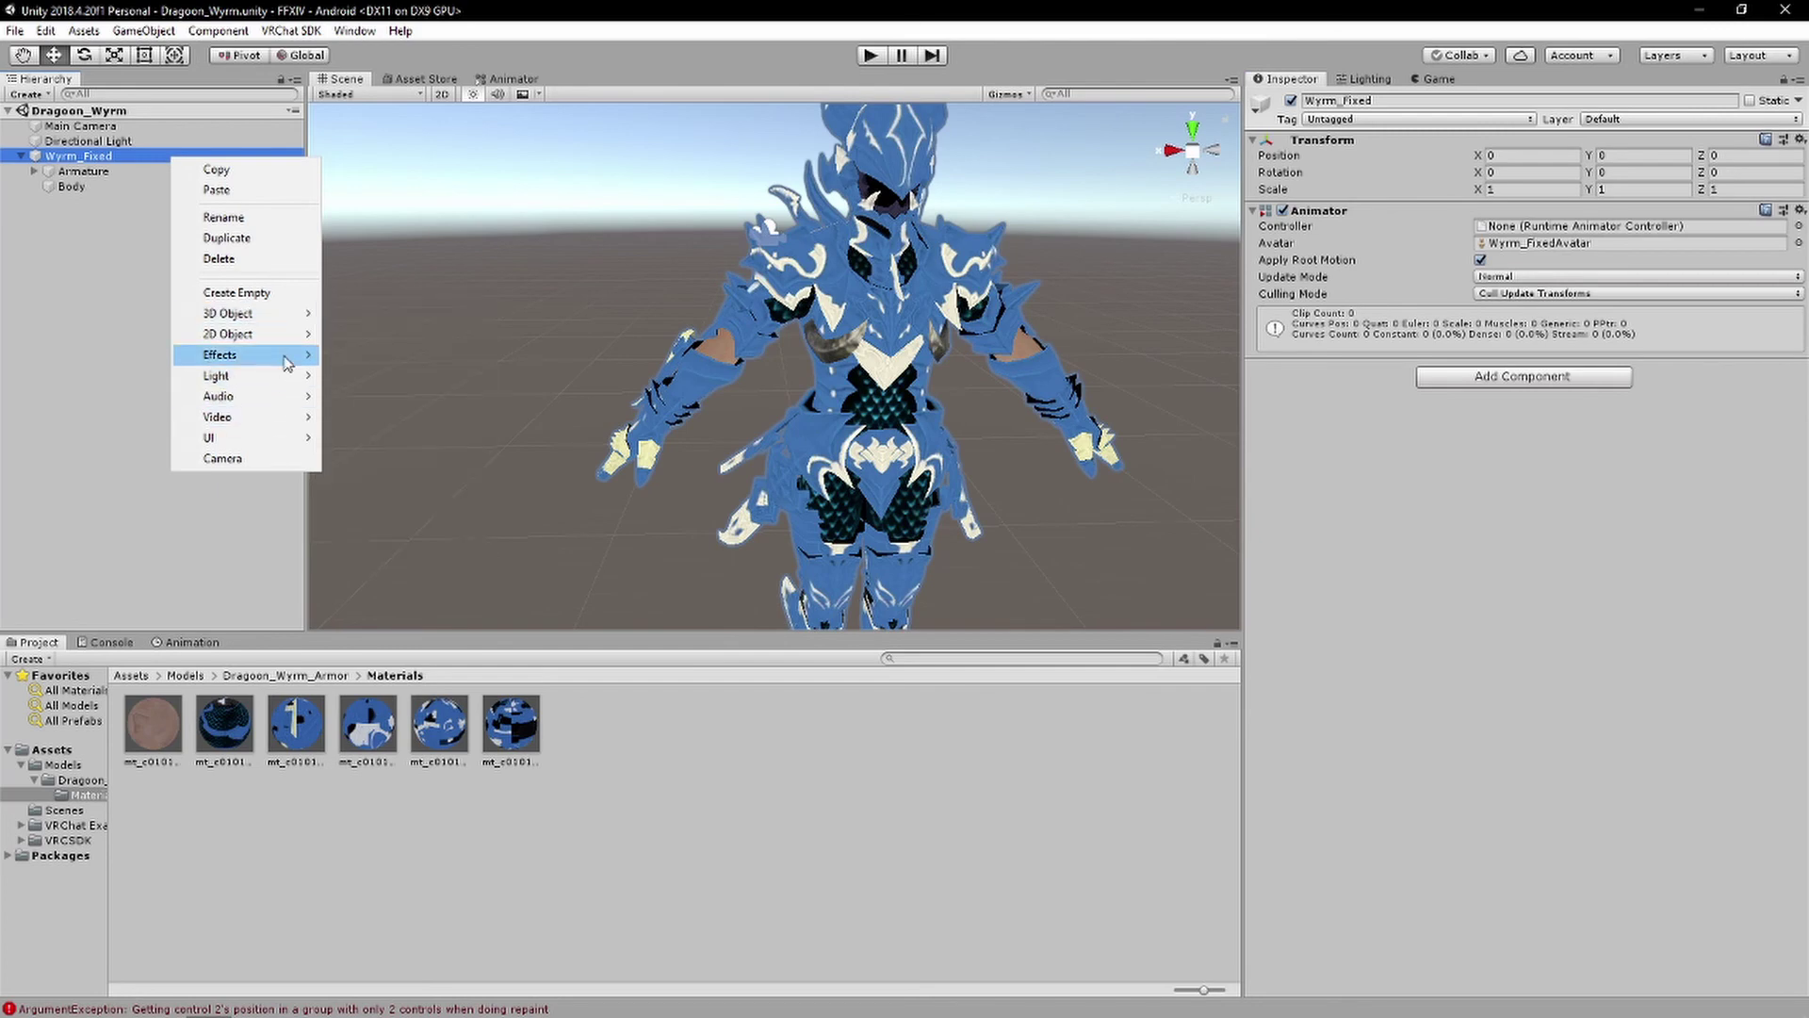
mouse_move(273, 355)
left_click(421, 355)
left_click_drag(528, 321, 807, 492, "alt")
scroll(808, 492, "up", 2)
scroll(1517, 377, "down", 4)
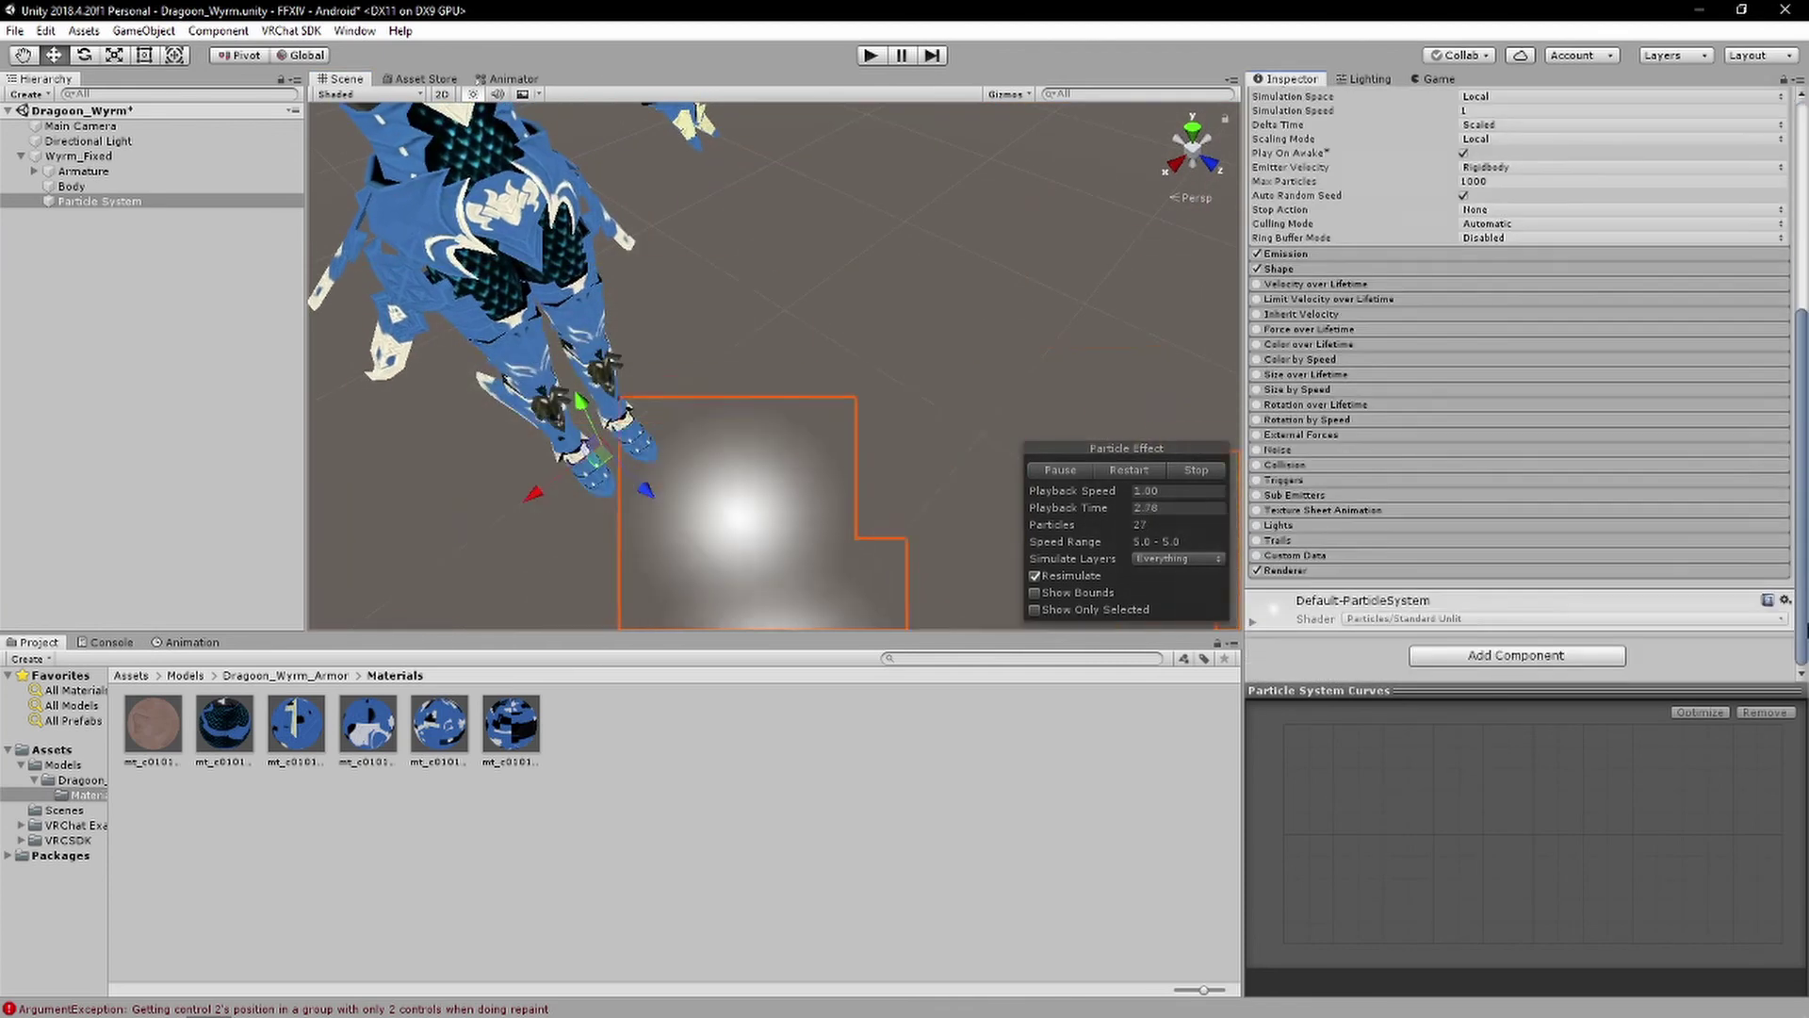
left_click(650, 731)
right_click(650, 731)
Create a new material in the Materials folder named 'part'
mouse_move(759, 292)
left_click(1018, 525)
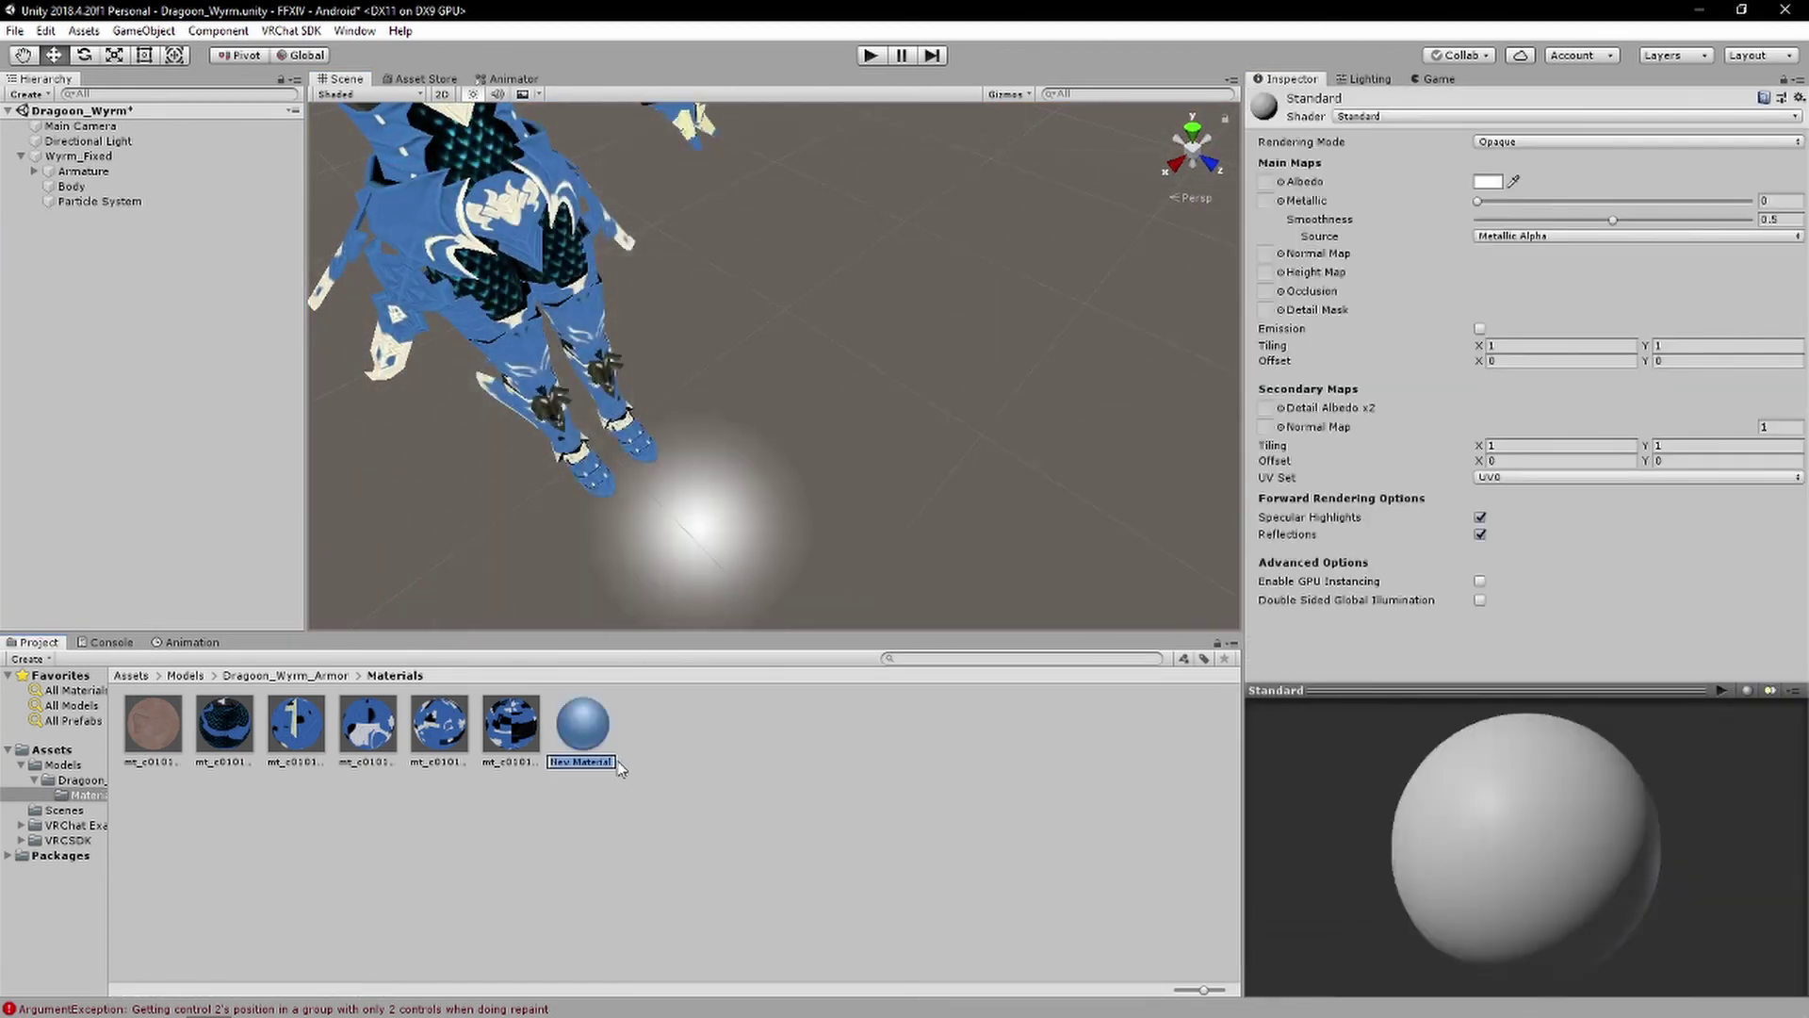
type("part")
key("Return")
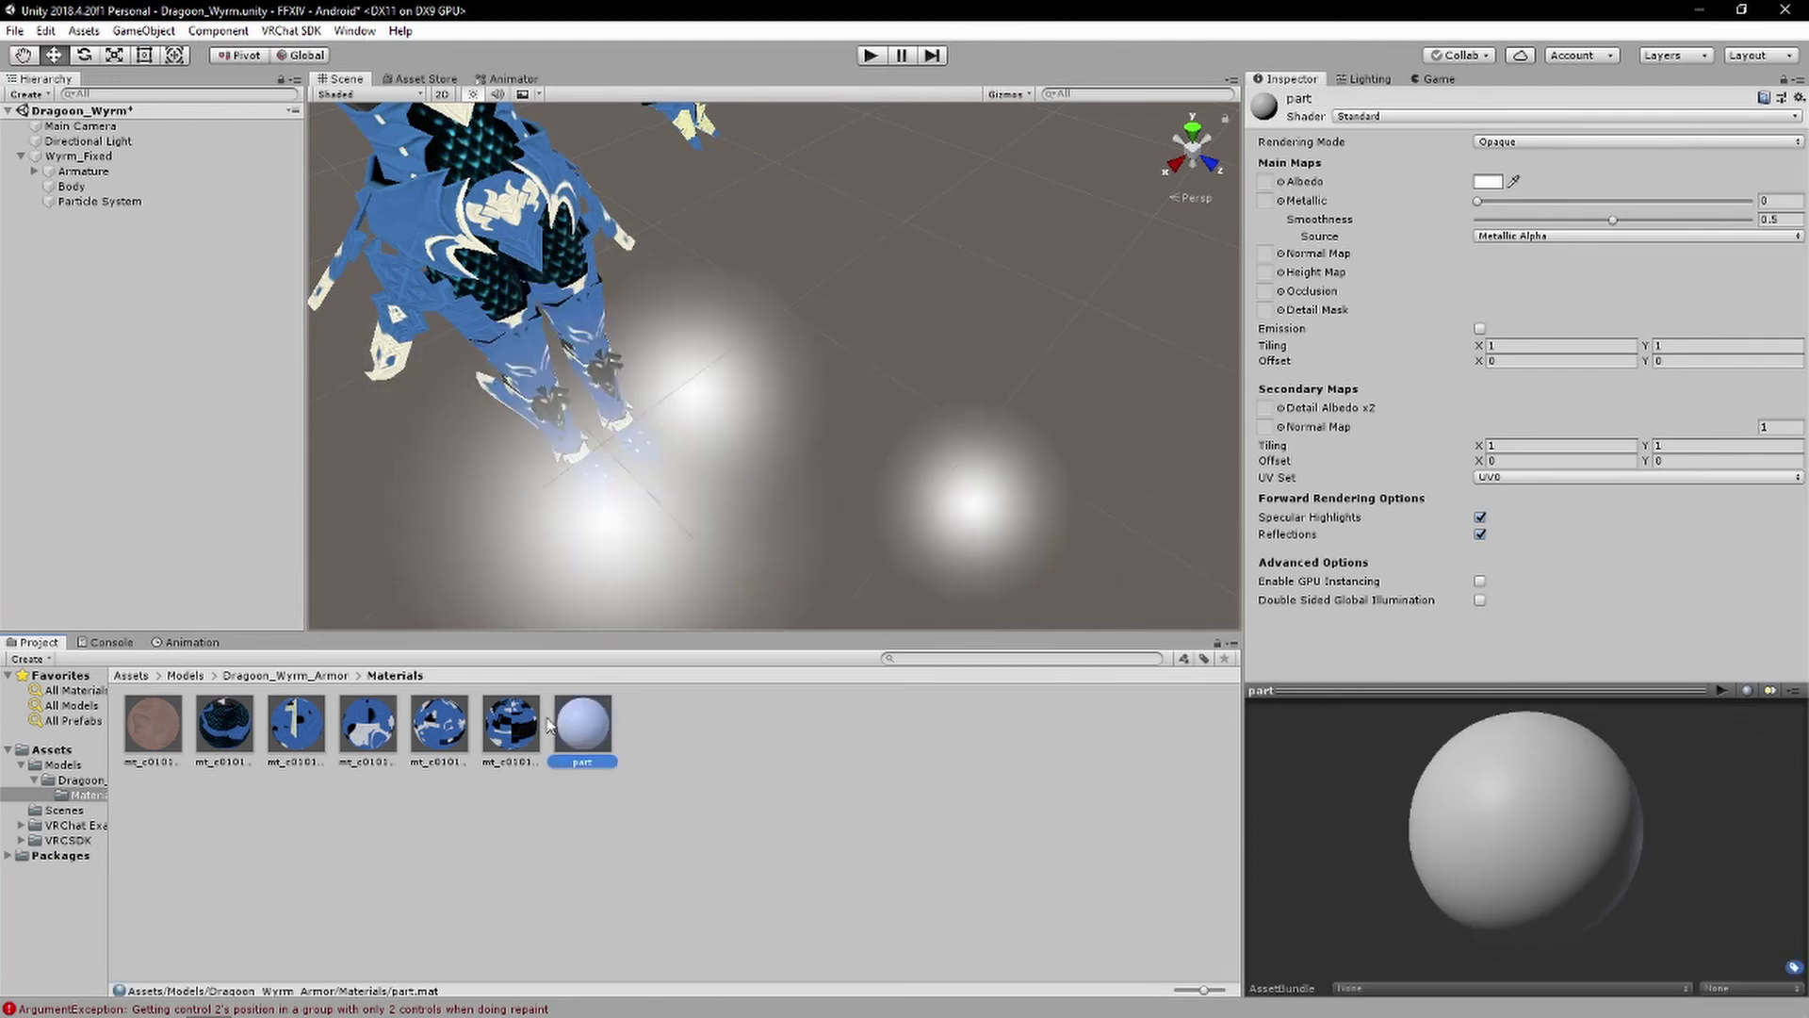
Assign part to the Particle System and set its shader to VRChat/Mobile/Particles/Additive
left_click_drag(570, 720, 91, 219)
left_click_drag(920, 444, 870, 337, "alt")
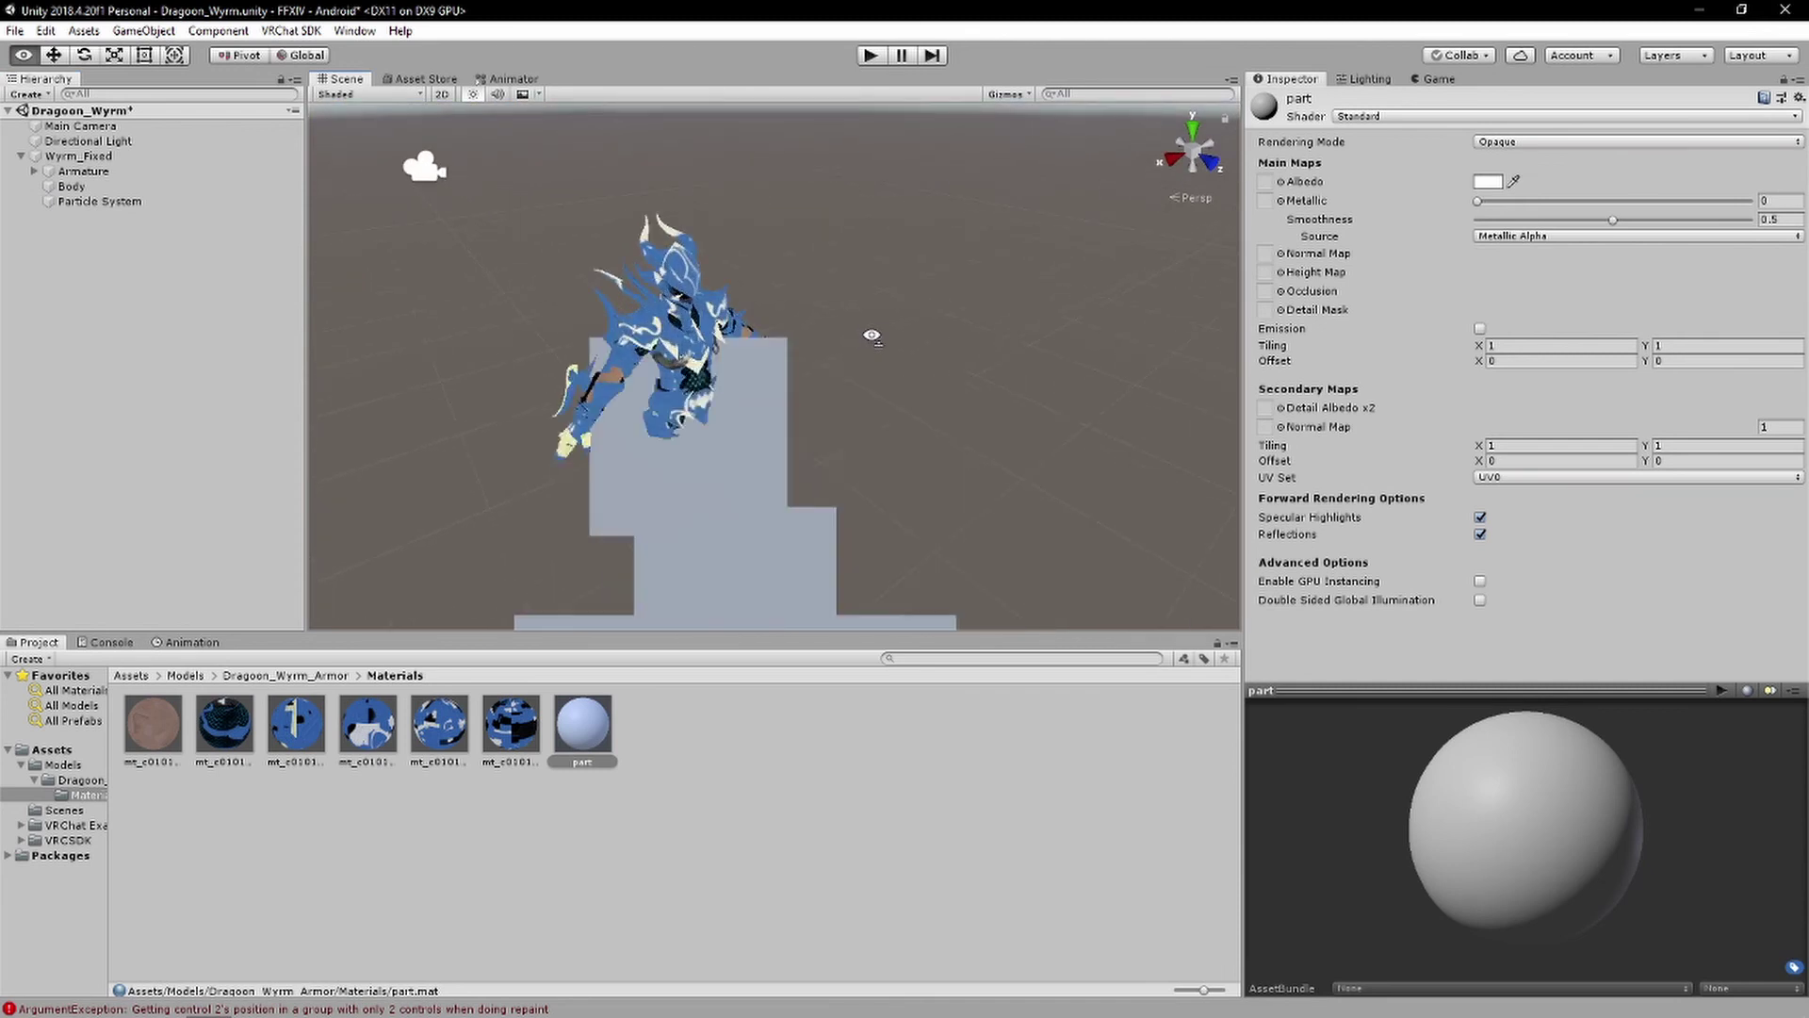
left_click(1420, 116)
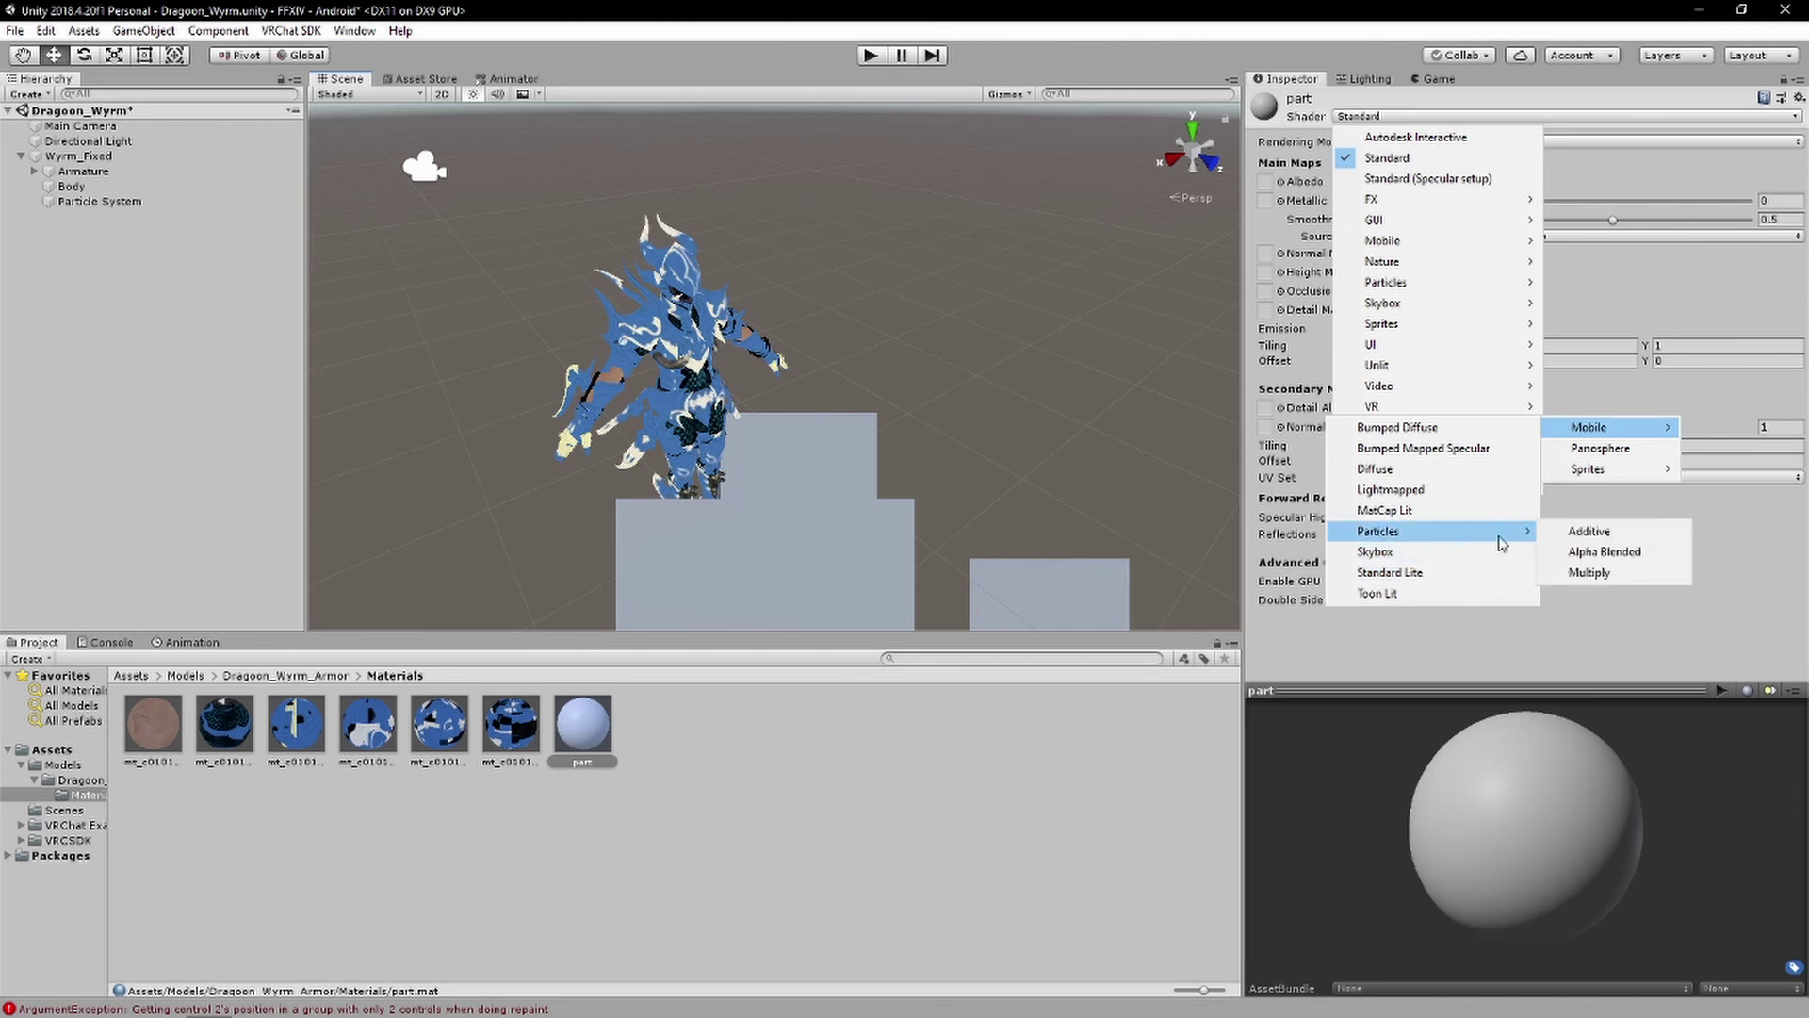
left_click(1617, 535)
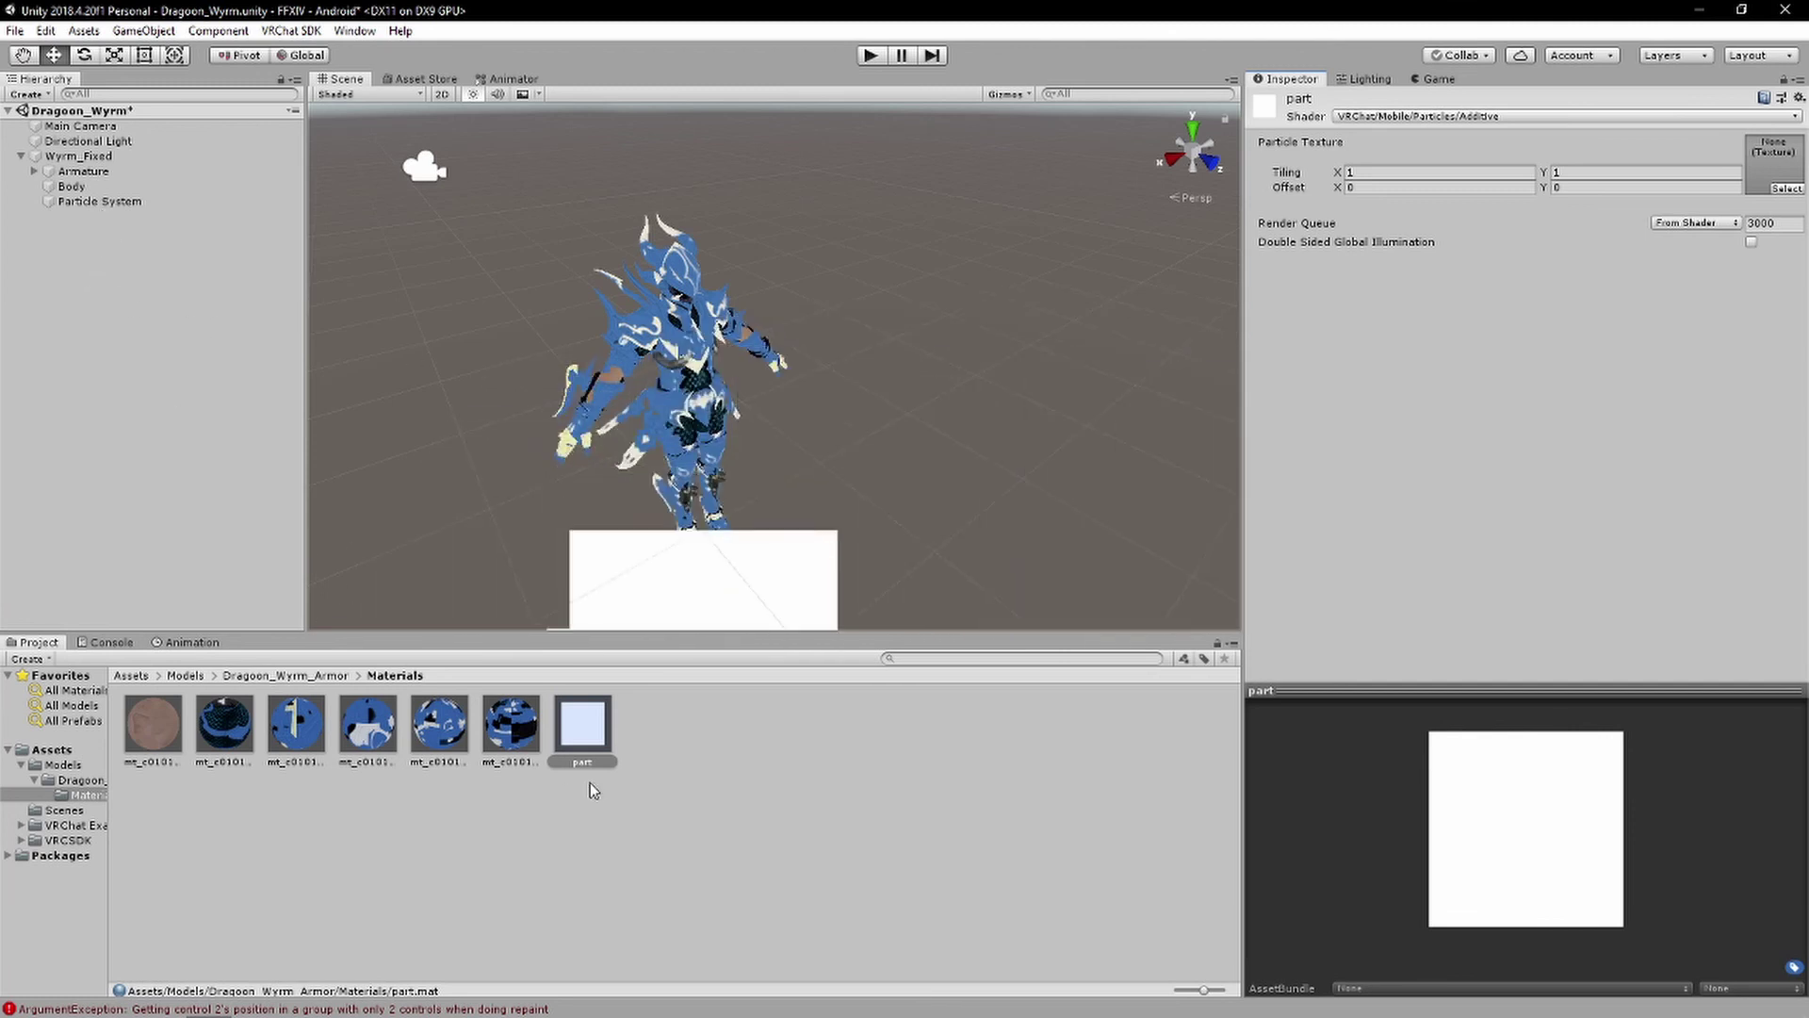
Delete the Particle System and the part material, then view the avatar from the front
left_click(99, 200)
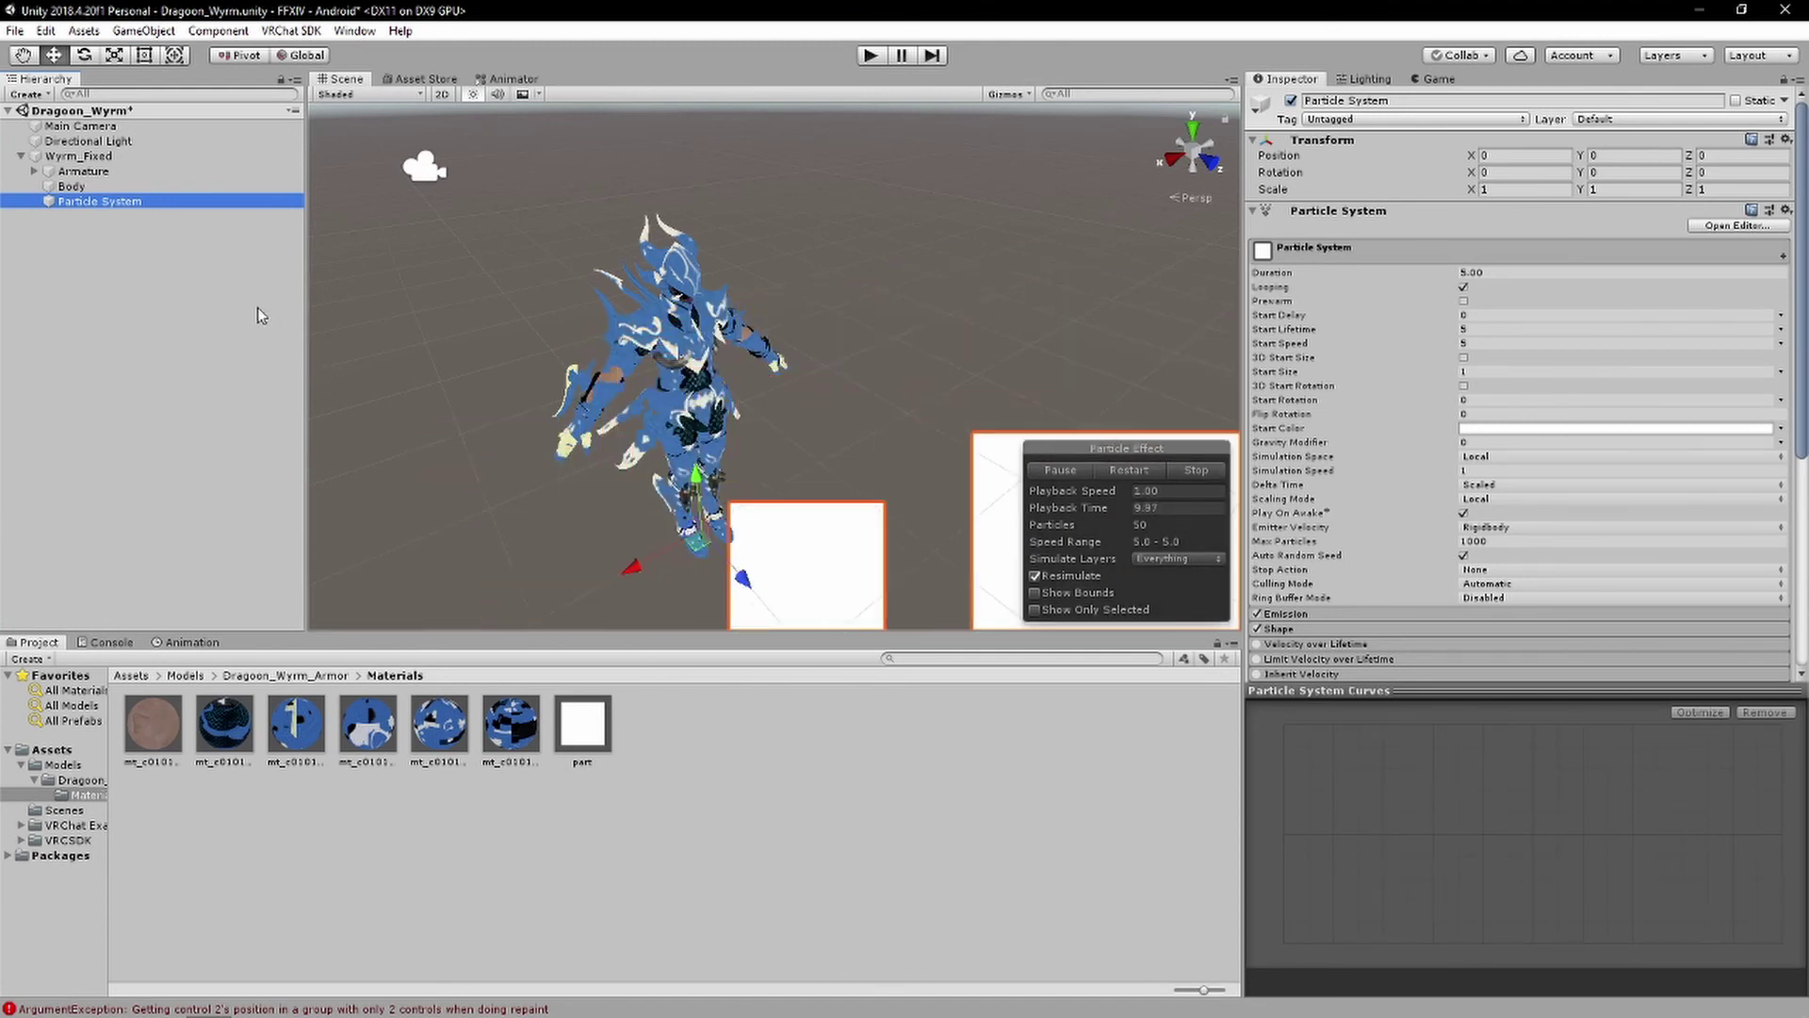
key("Delete")
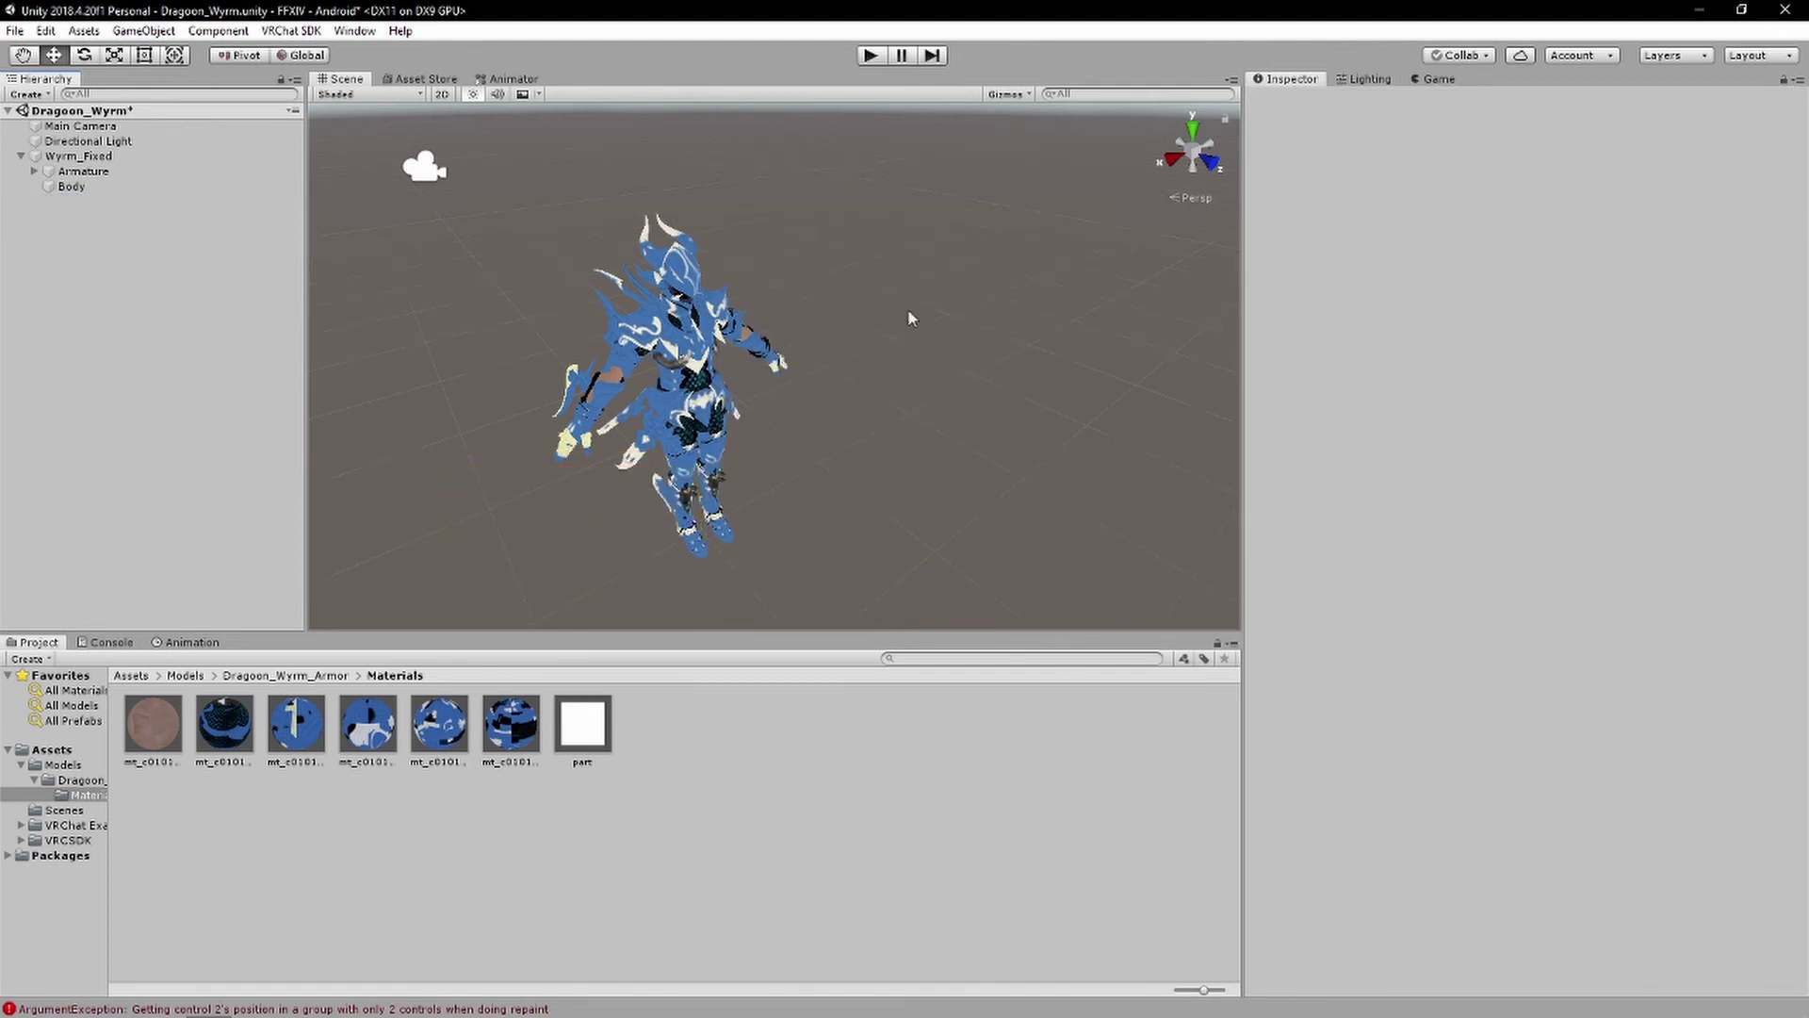
left_click(594, 712)
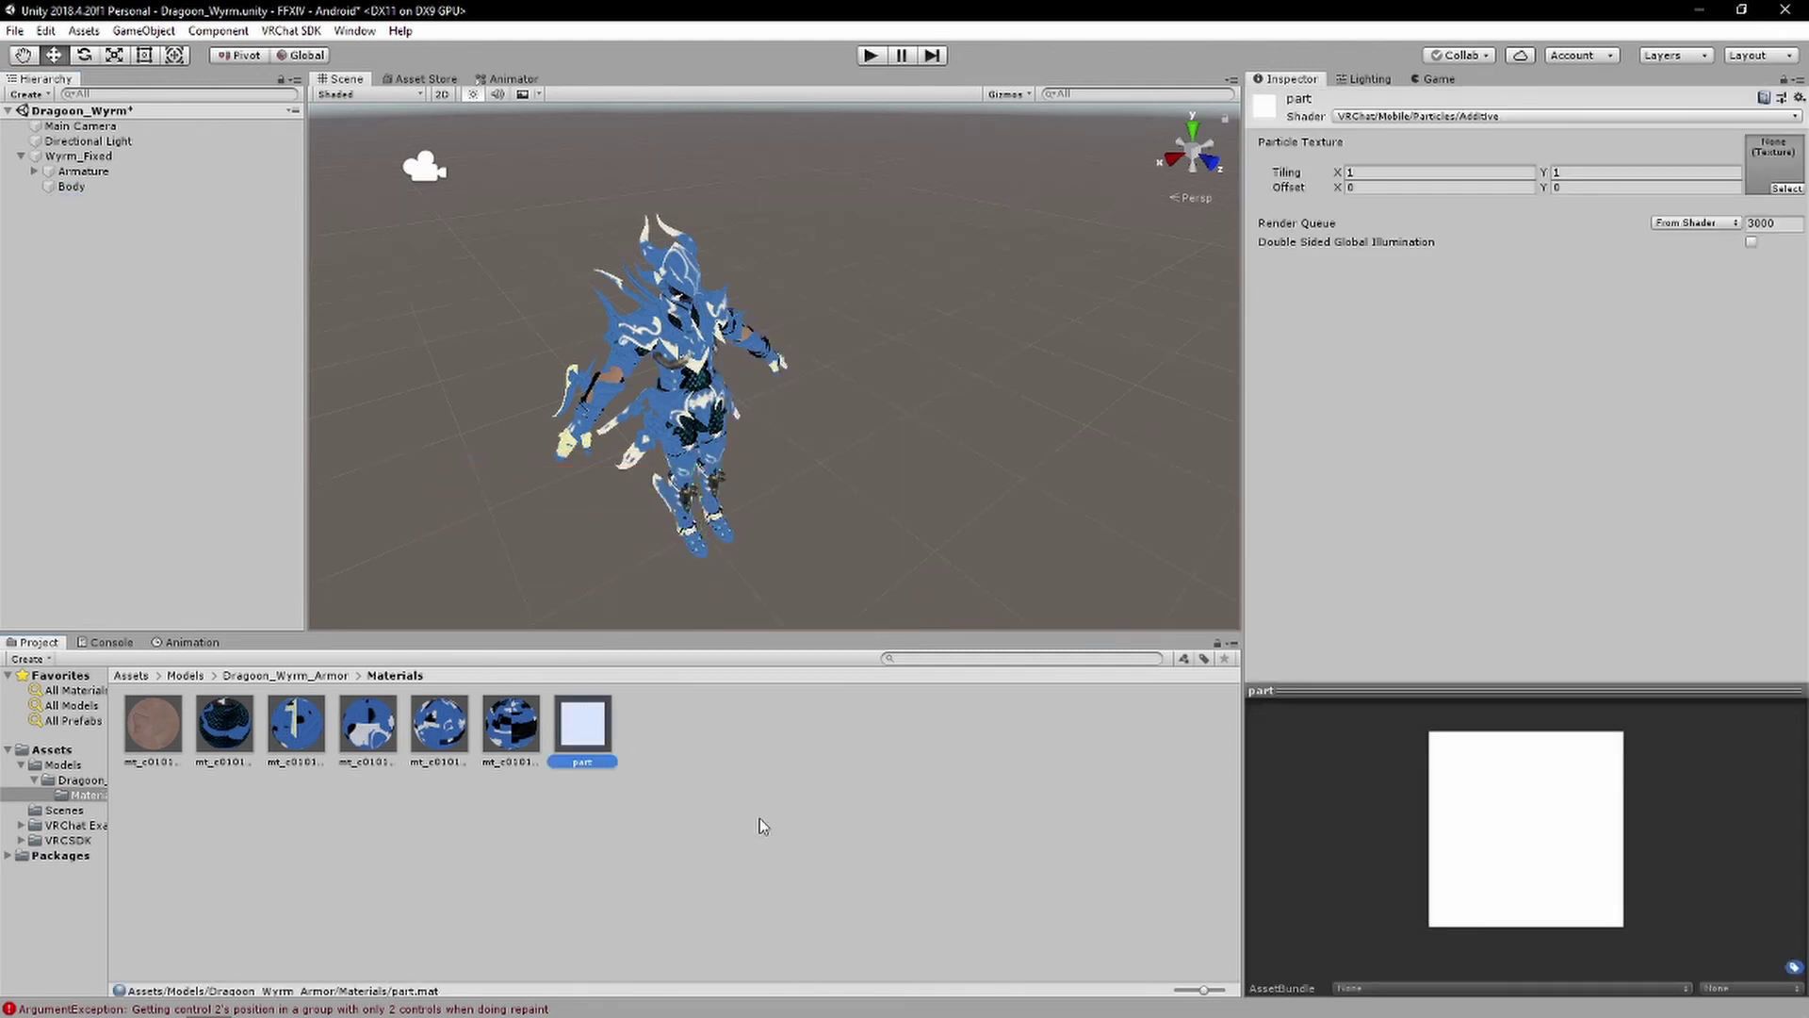
key("Delete")
left_click(961, 555)
left_click_drag(937, 533, 801, 519, "alt")
scroll(801, 517, "up", 3)
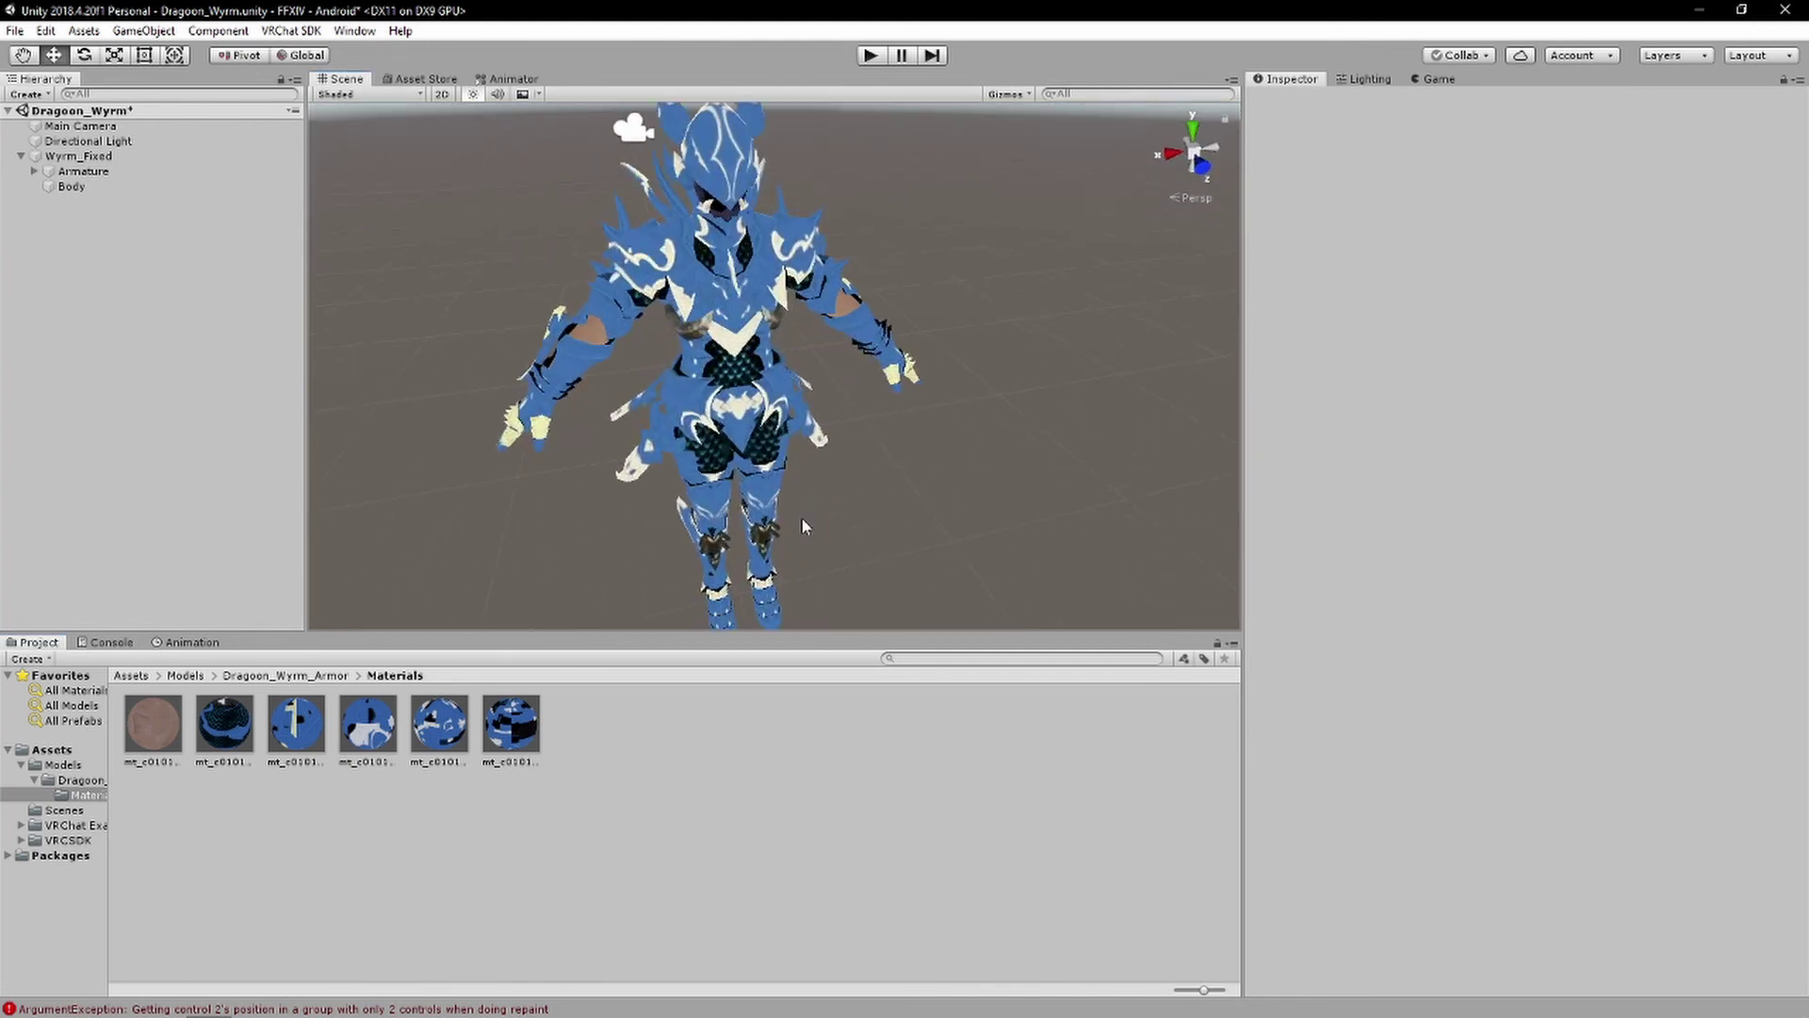